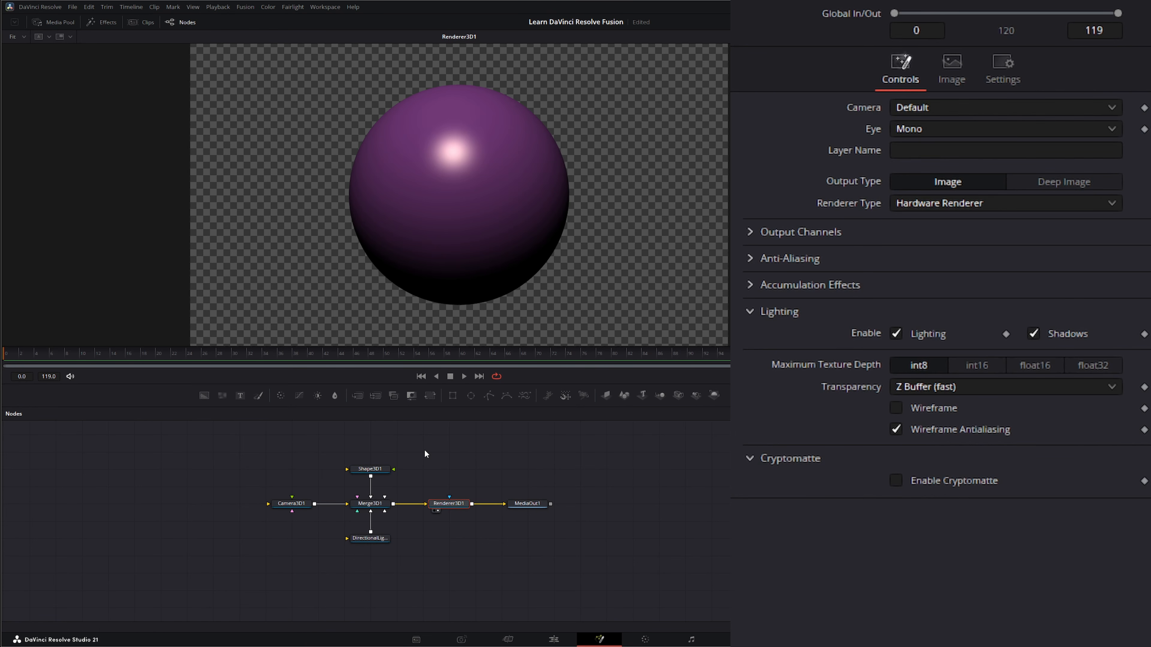
# Save the composition, reposition the 3D node tree in the node editor, and open the effects library
pyautogui.hotkey('ctrl', 's')
pyautogui.moveTo(460, 463); pyautogui.dragTo(514, 491)
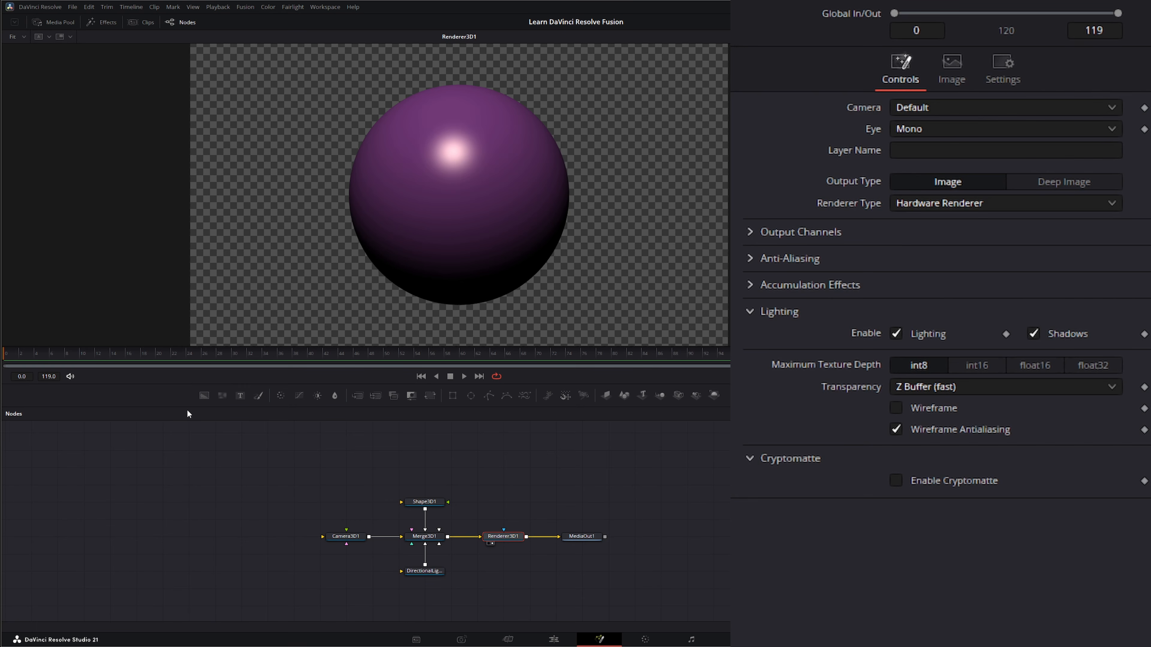
pyautogui.click(108, 22)
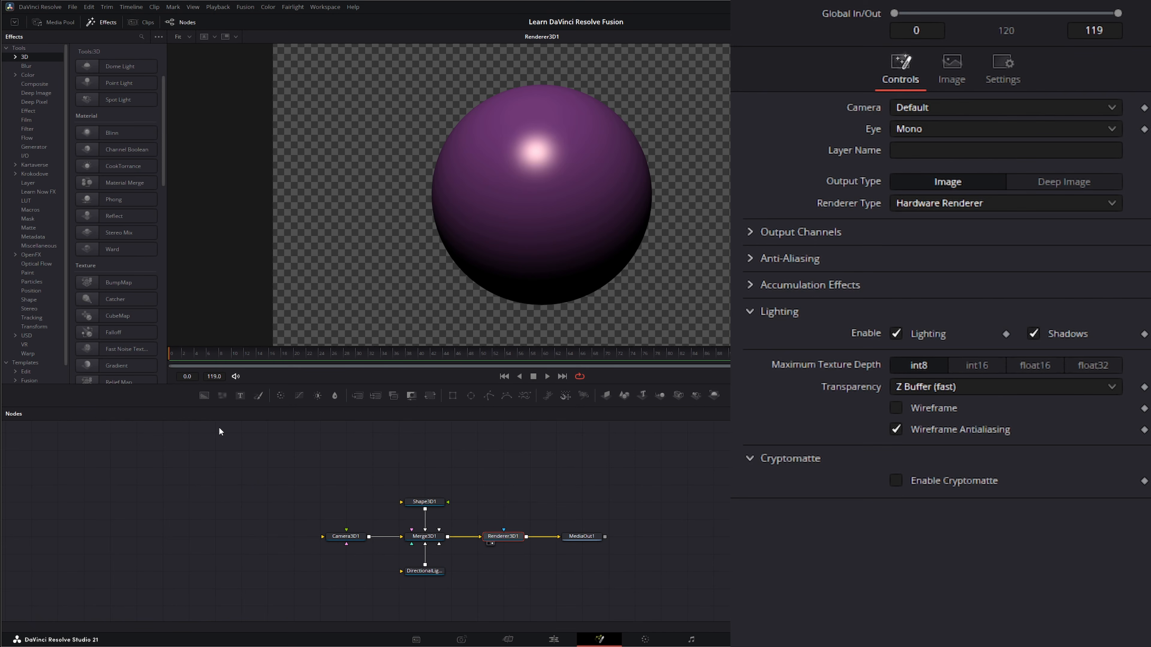
# Add Blinn and CookTorrance material nodes to the node editor from the 3D Material tools
pyautogui.moveTo(102, 133); pyautogui.dragTo(235, 489)
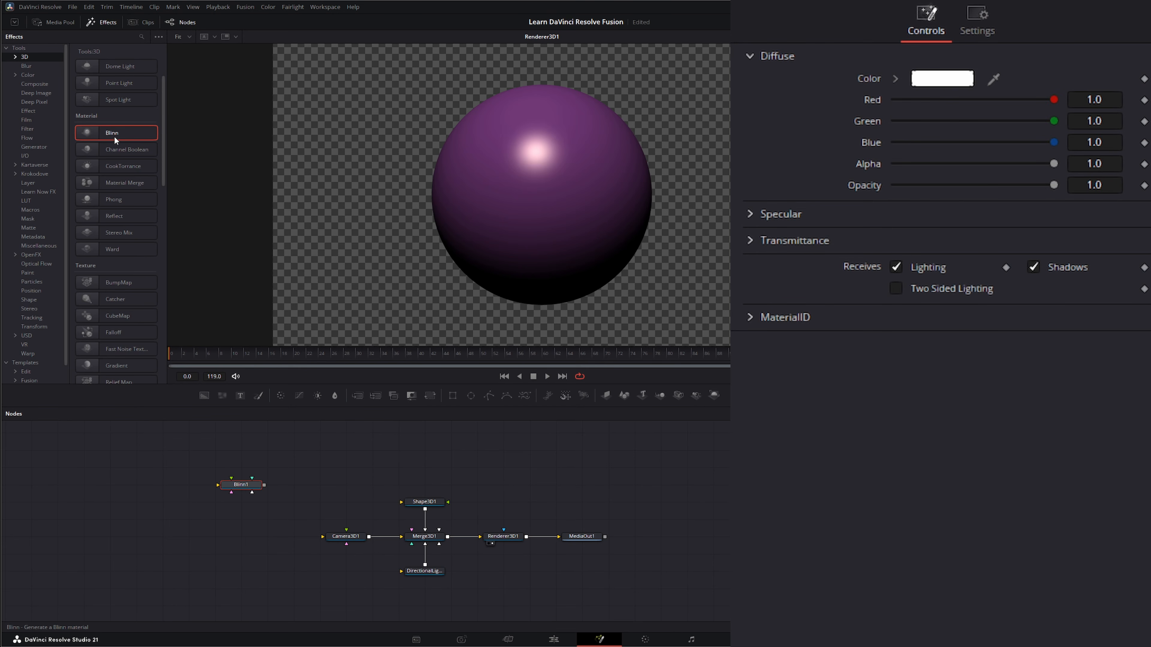
pyautogui.moveTo(114, 167); pyautogui.dragTo(228, 353)
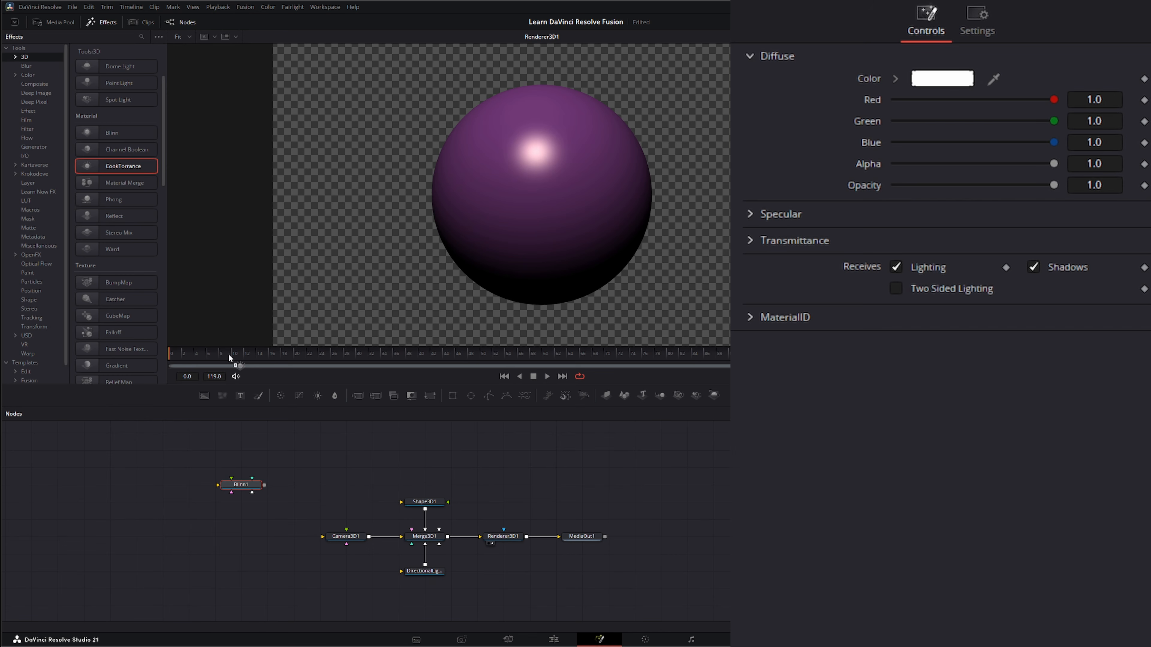
pyautogui.moveTo(316, 465); pyautogui.dragTo(326, 481)
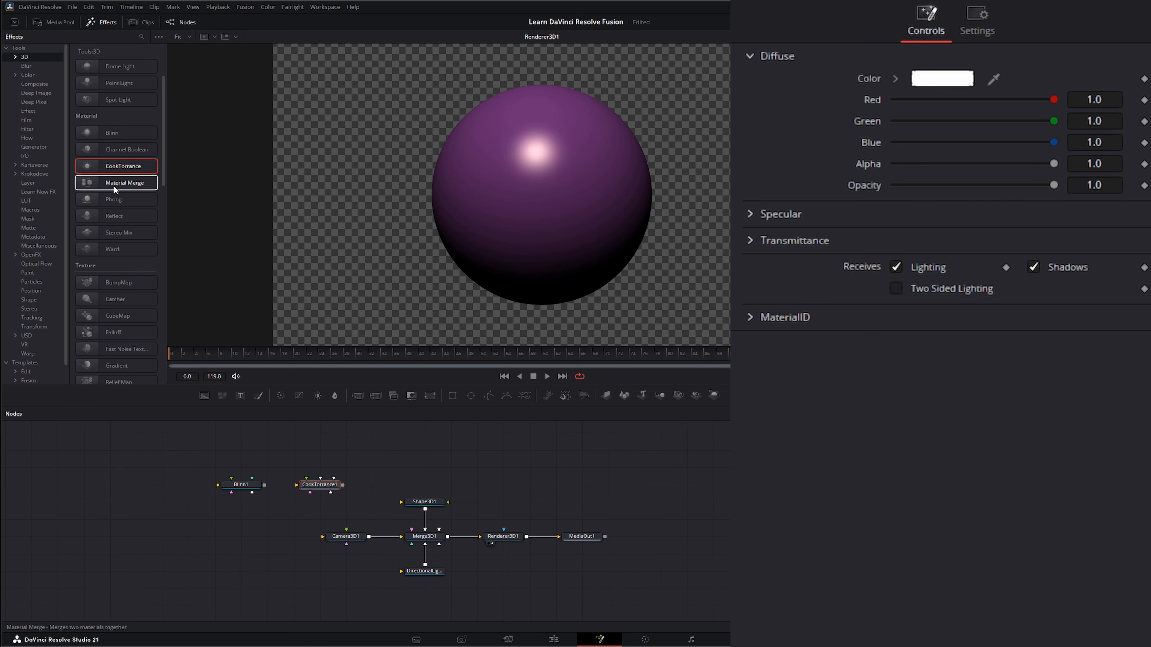
# Add Phong and Ward material nodes above the Blinn and CookTorrance nodes
pyautogui.click(111, 202)
pyautogui.moveTo(112, 201); pyautogui.dragTo(190, 383)
pyautogui.moveTo(230, 452); pyautogui.dragTo(233, 452)
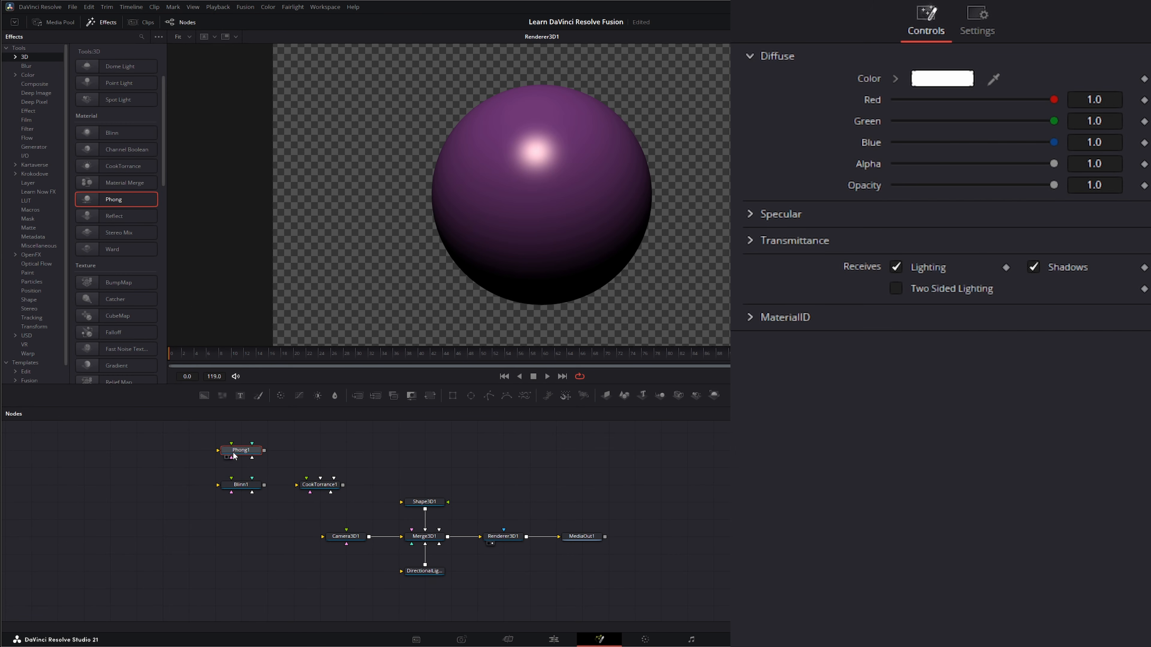
pyautogui.moveTo(108, 251); pyautogui.dragTo(144, 254)
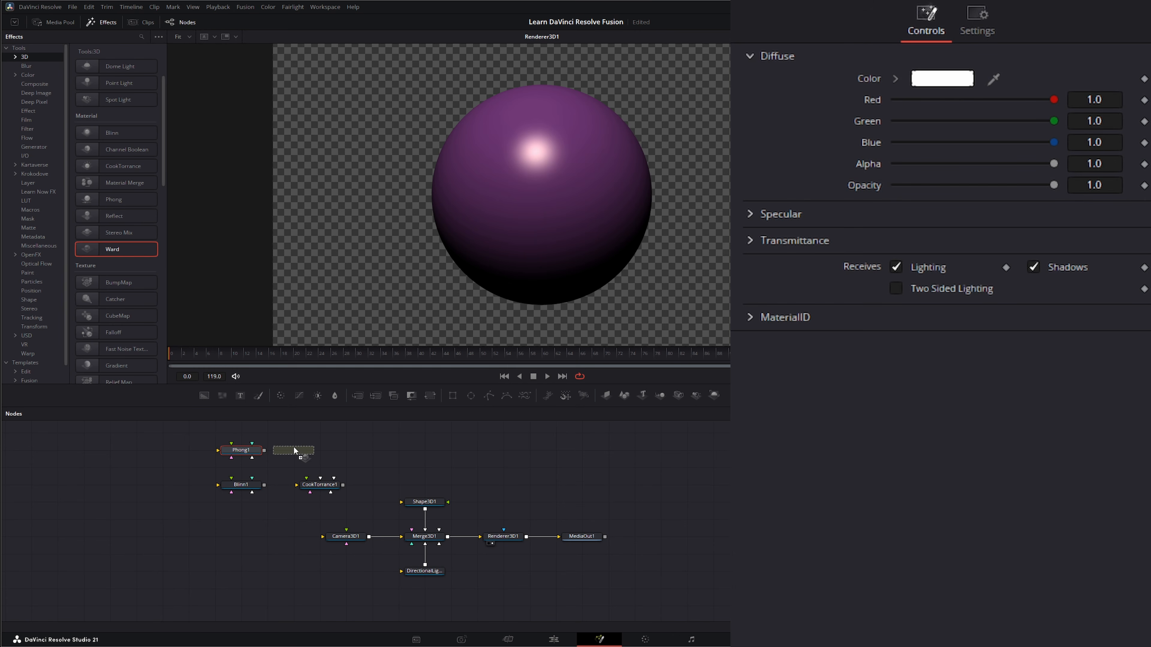
pyautogui.moveTo(321, 457); pyautogui.dragTo(320, 458)
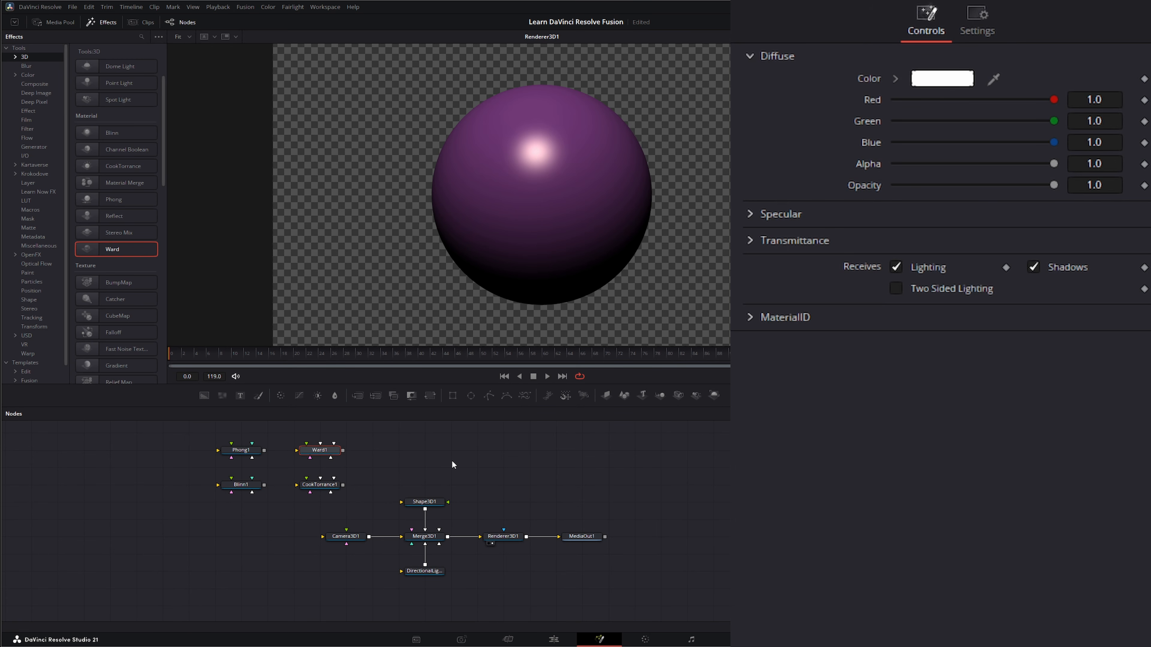
# Add a Switch node by searching the tool list for "sw"
pyautogui.hotkey('shift', 'space')
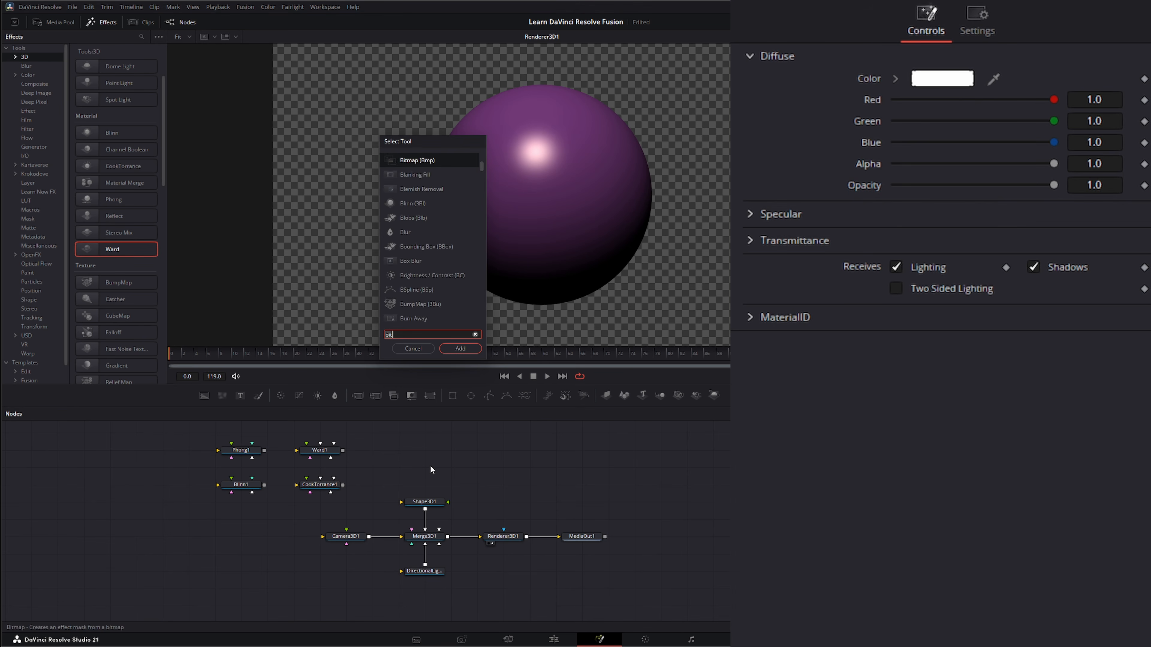
pyautogui.write('swi')
pyautogui.press('Return')
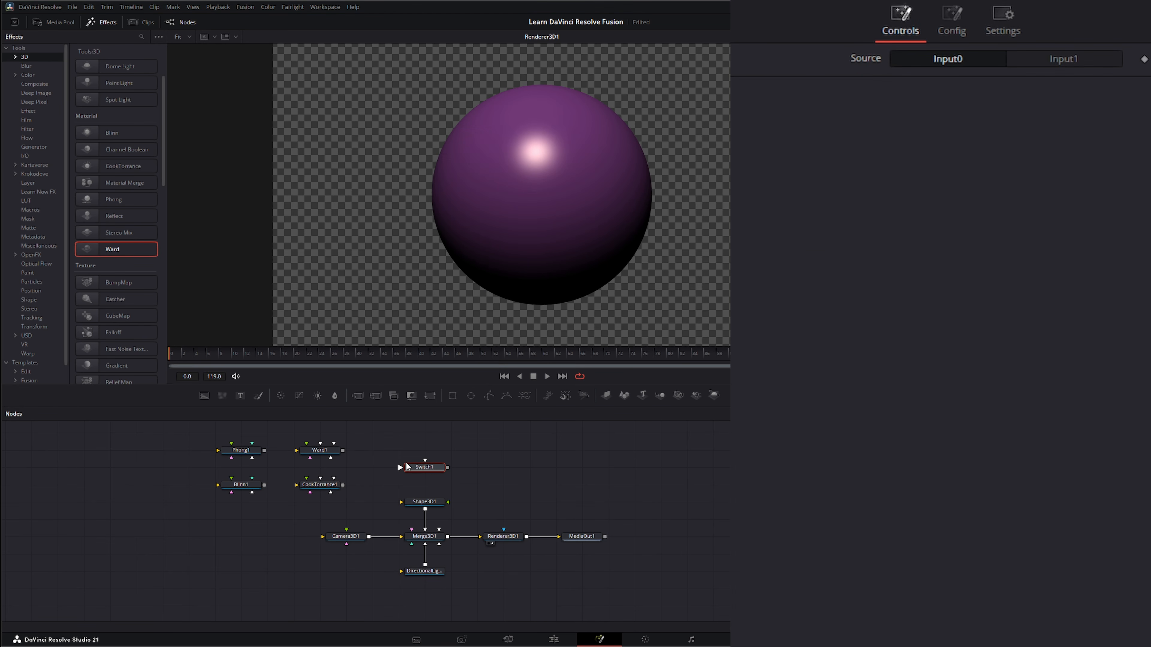
# Arrange the material nodes around the Switch and connect the Phong and Blinn outputs to its inputs
pyautogui.moveTo(295, 432); pyautogui.dragTo(511, 482)
pyautogui.moveTo(206, 433); pyautogui.dragTo(271, 501)
pyautogui.moveTo(256, 488); pyautogui.dragTo(426, 462)
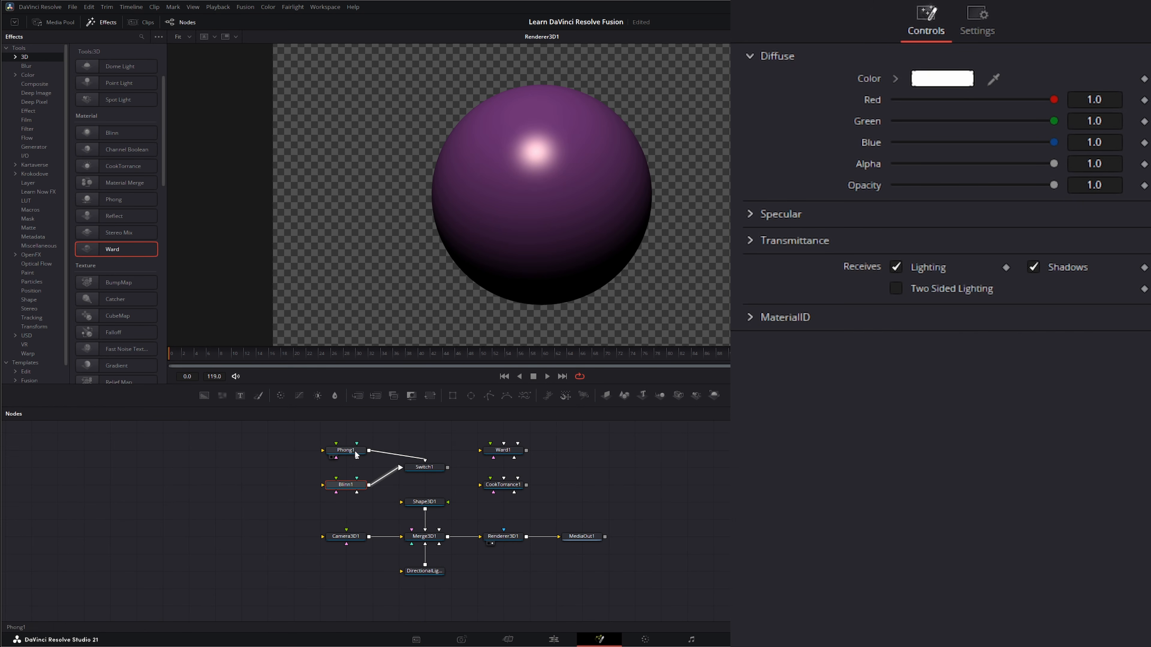
# Set the Switch node's number of inputs to 4
pyautogui.click(433, 468)
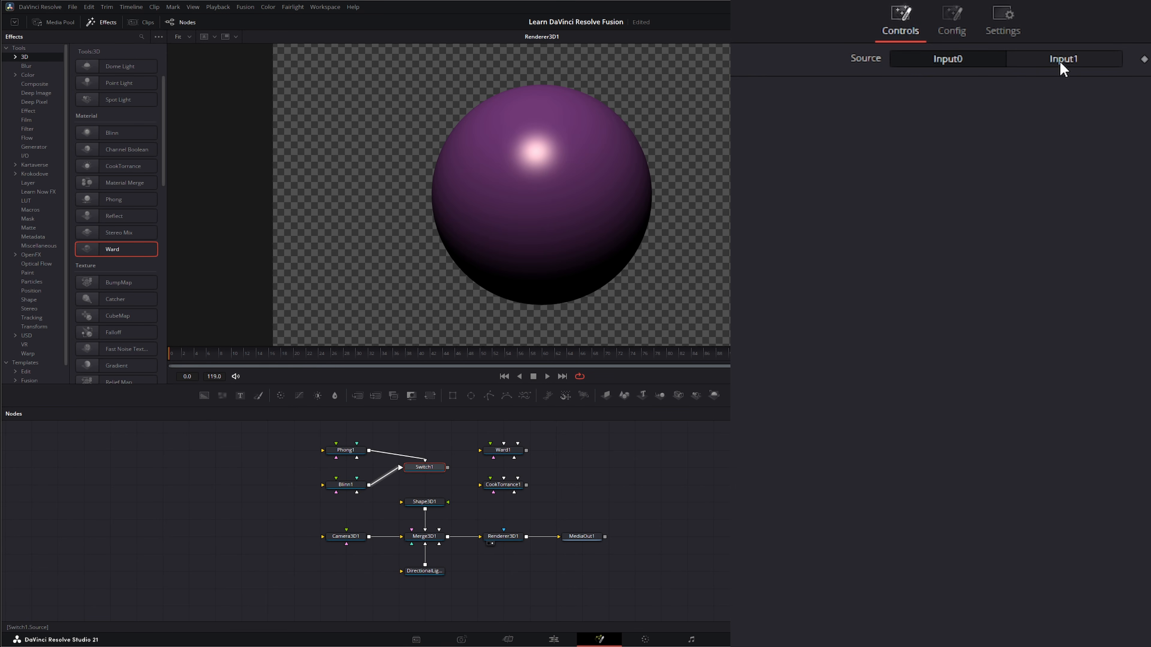
pyautogui.click(951, 18)
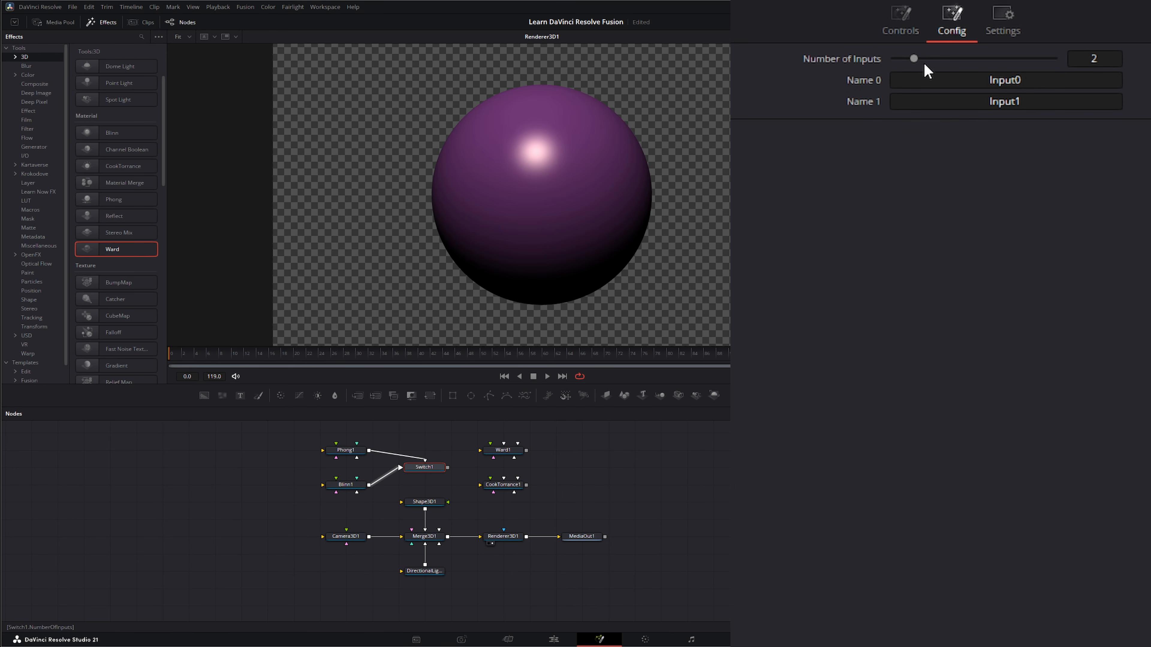
pyautogui.moveTo(931, 57); pyautogui.dragTo(954, 57)
pyautogui.click(890, 17)
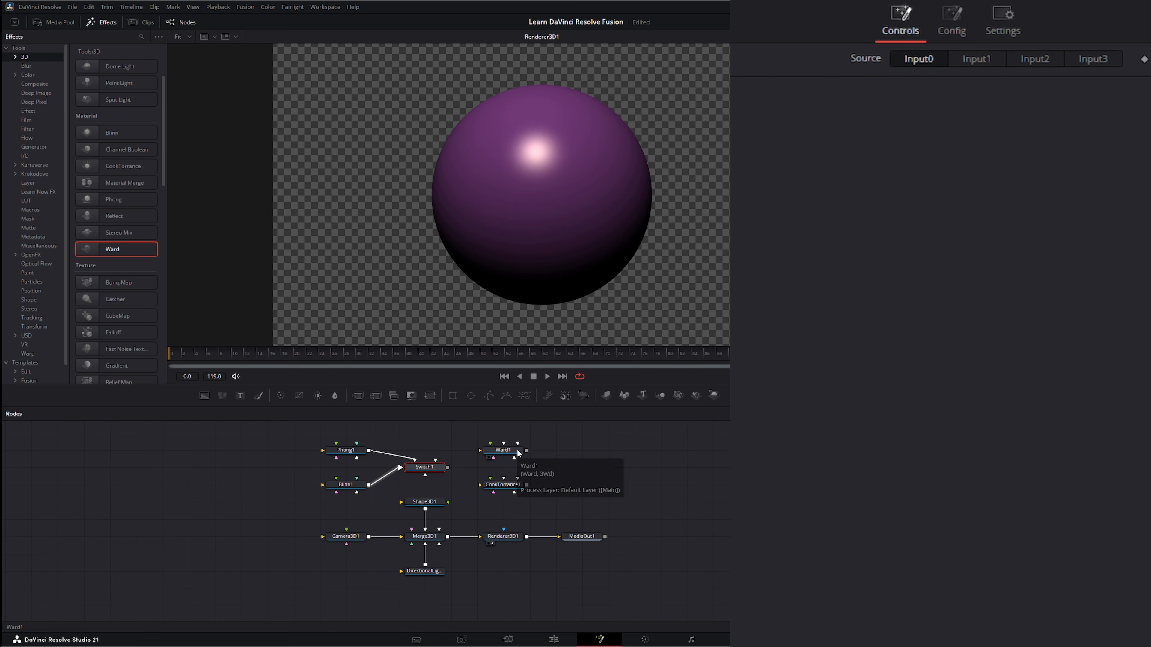
# Connect Ward and CookTorrance to the Switch, and feed the Switch output into Shape3D1's material input
pyautogui.moveTo(526, 450); pyautogui.dragTo(424, 474)
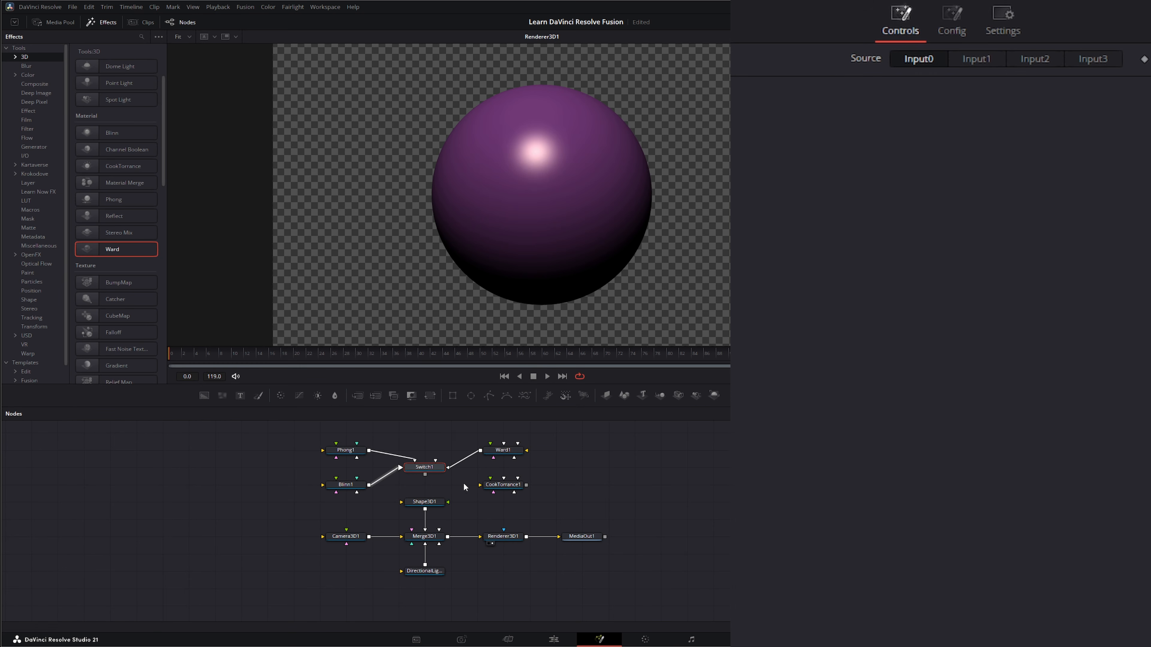
pyautogui.moveTo(526, 484); pyautogui.dragTo(449, 503)
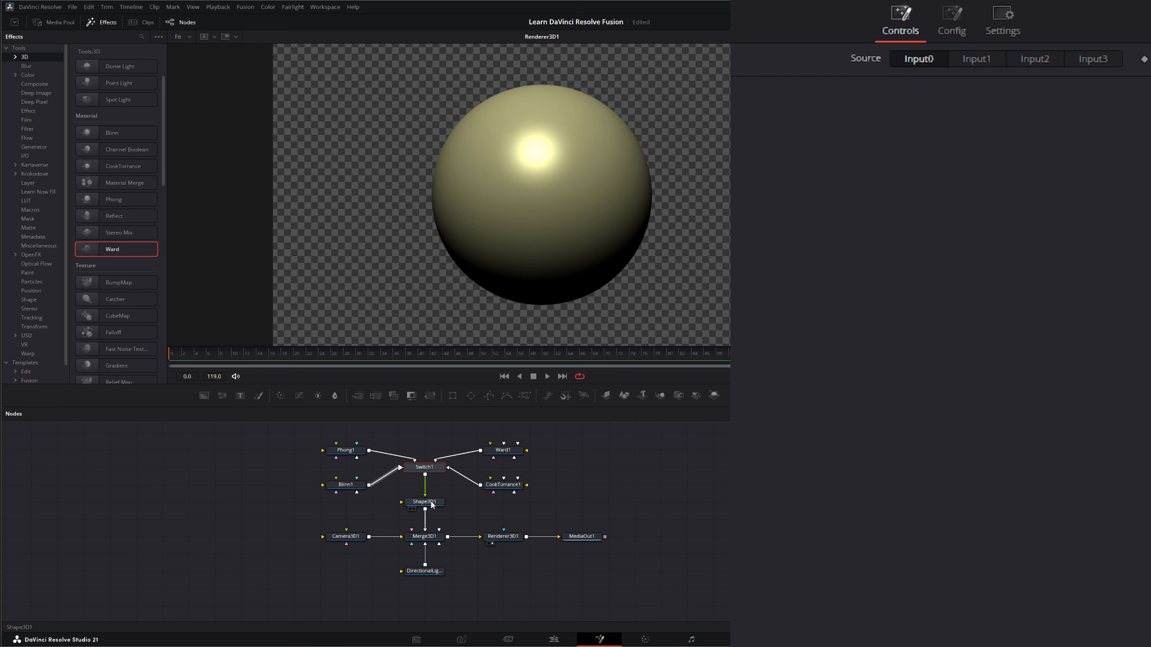
# Inspect the settings of each material node, the directional light and the Switch
pyautogui.click(347, 486)
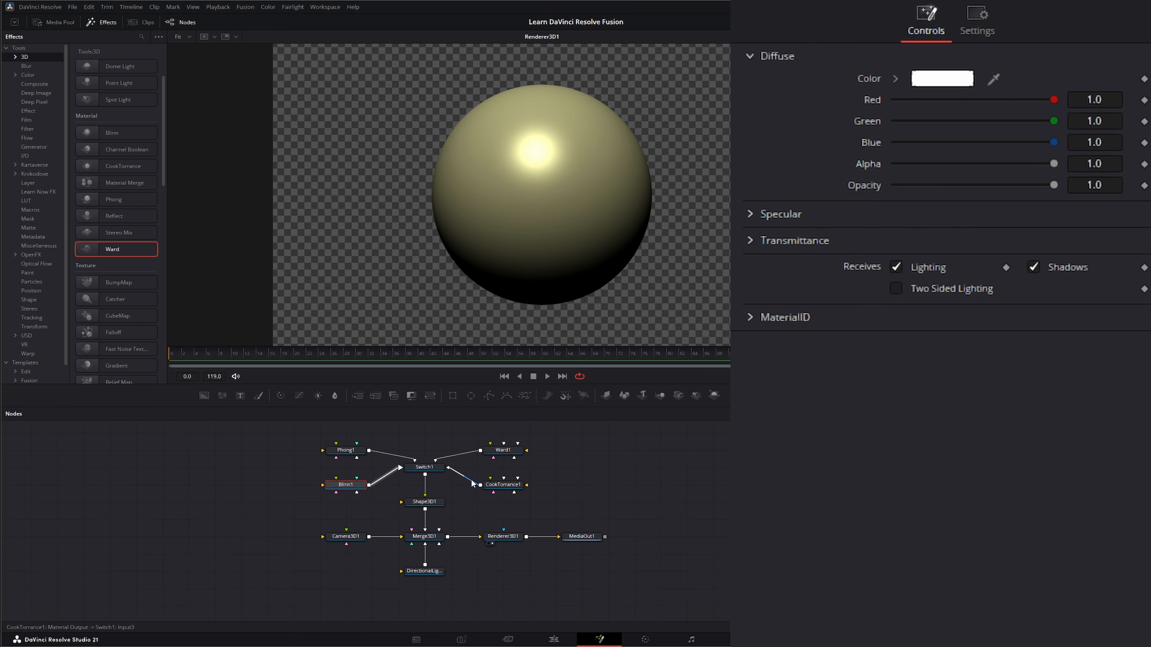
pyautogui.click(348, 450)
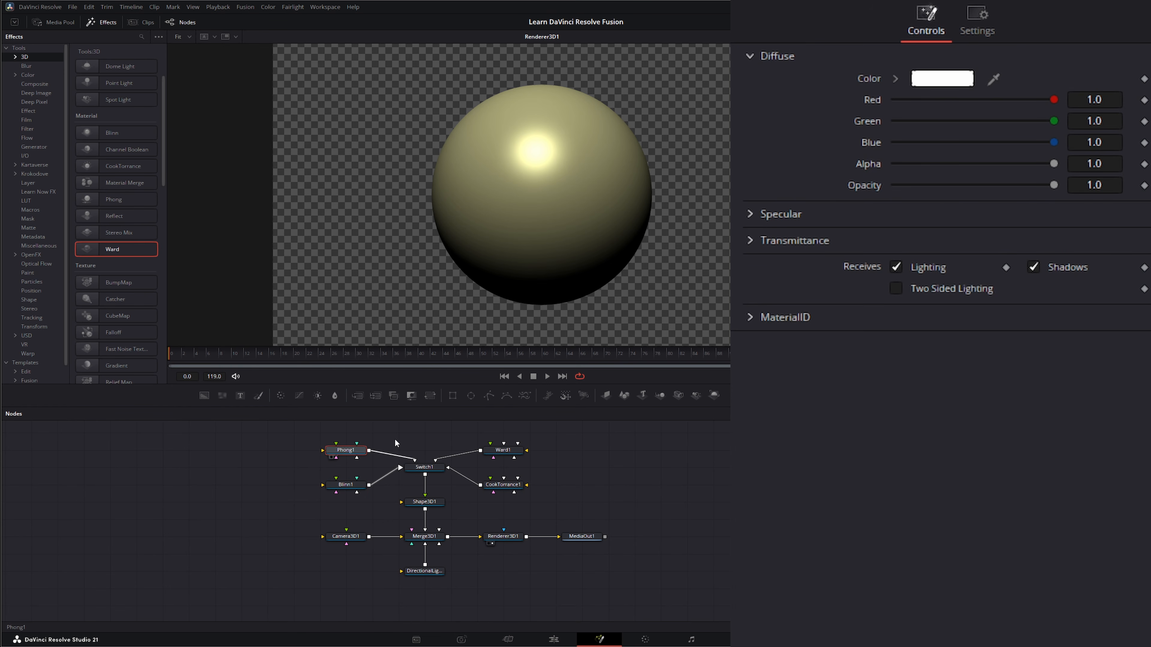
pyautogui.click(502, 450)
pyautogui.click(512, 488)
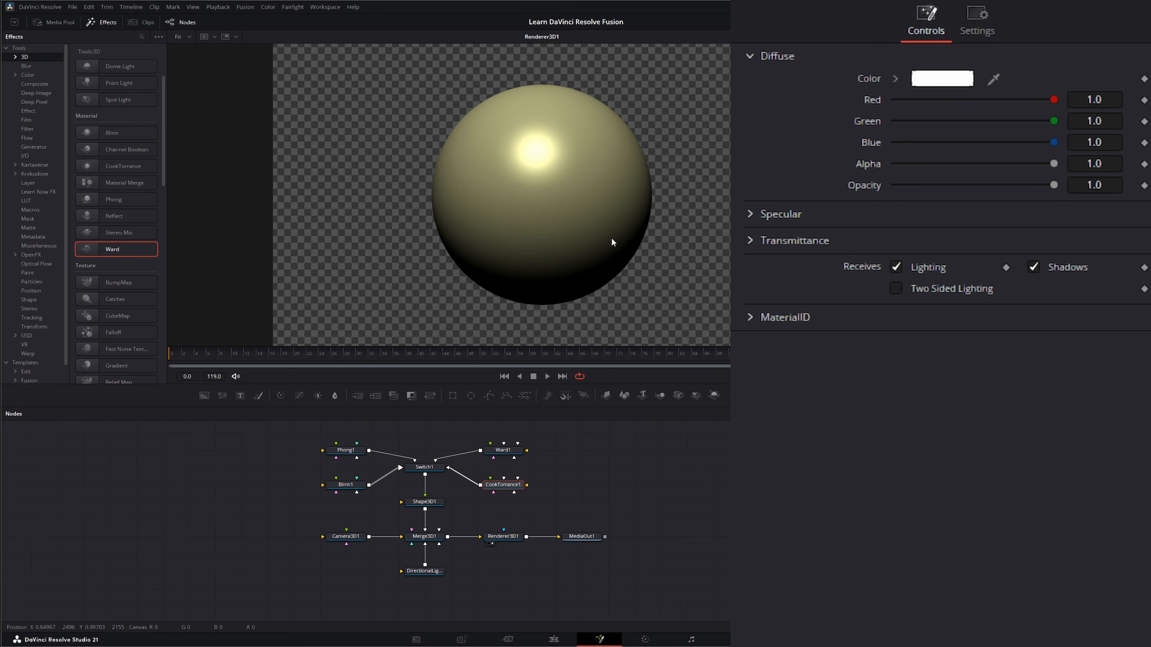
pyautogui.moveTo(373, 589); pyautogui.dragTo(428, 561)
pyautogui.click(429, 572)
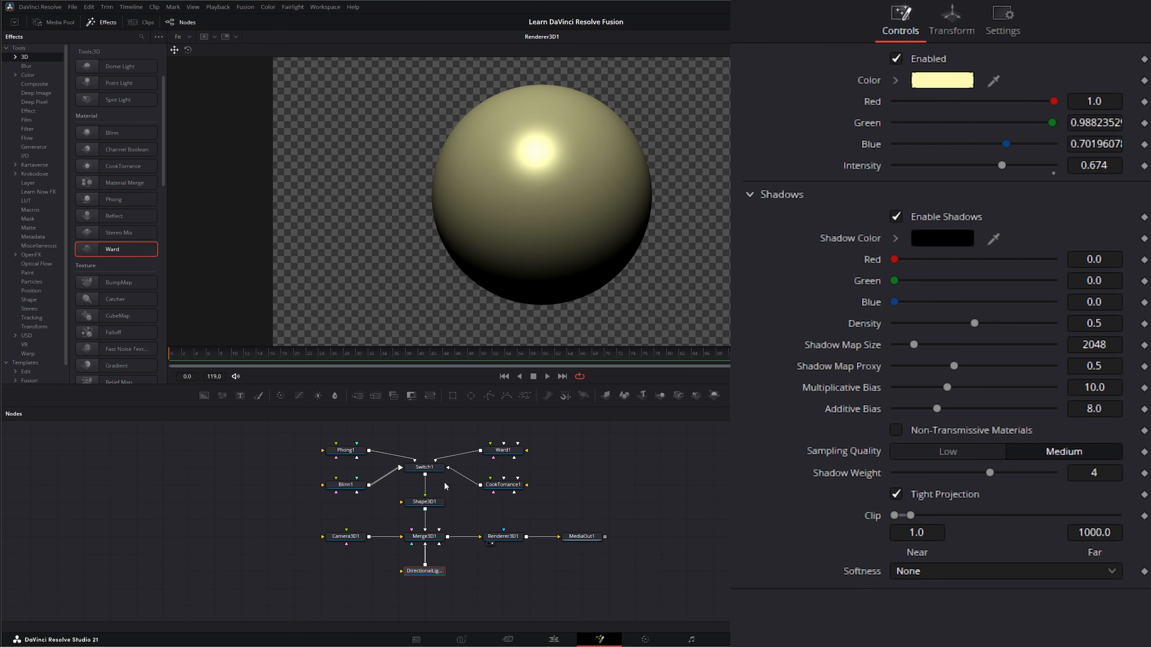
pyautogui.click(344, 486)
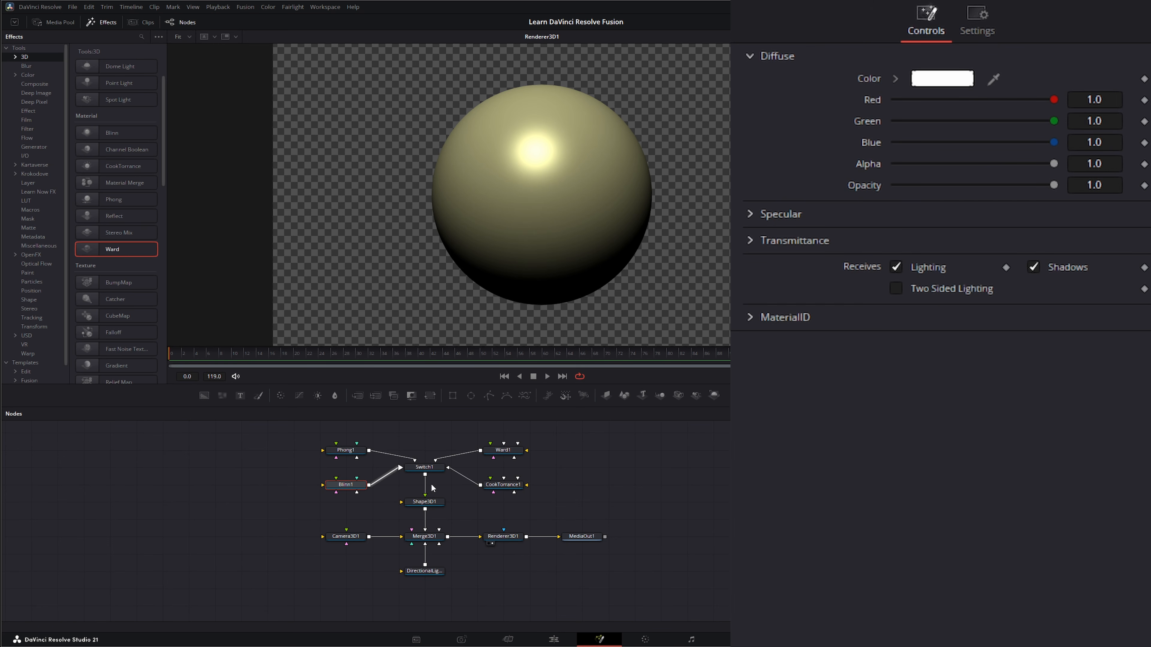
pyautogui.click(424, 466)
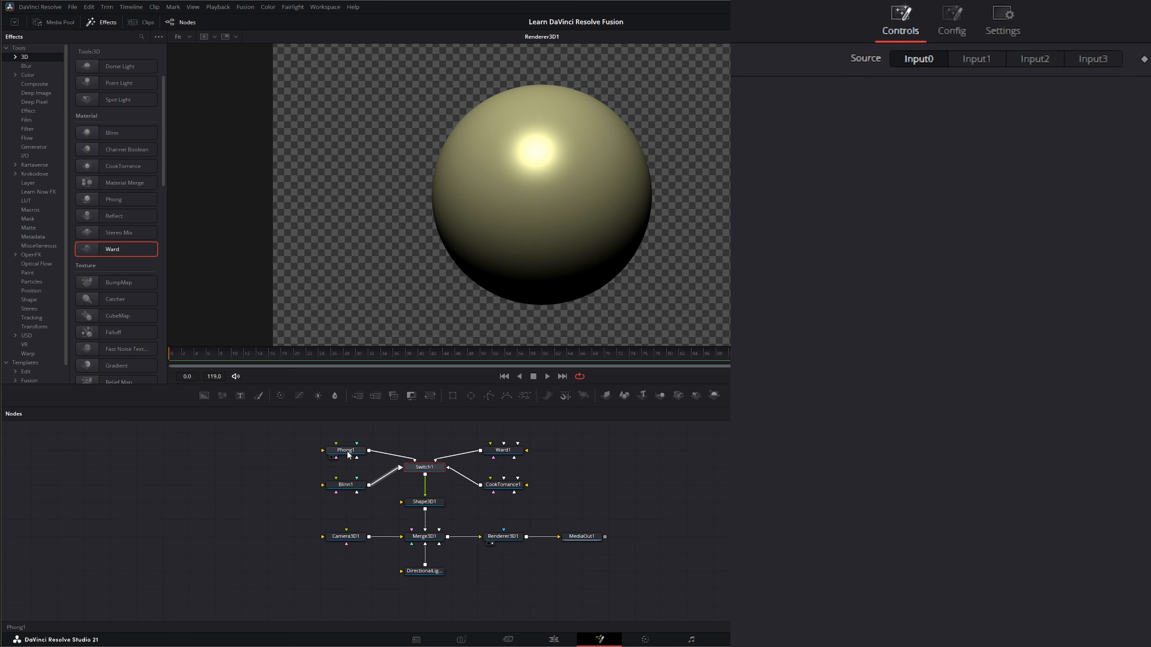
# Cycle the Switch source through Input1, Input2, Input3 and back to Input0 to compare the materials on the sphere
pyautogui.click(985, 59)
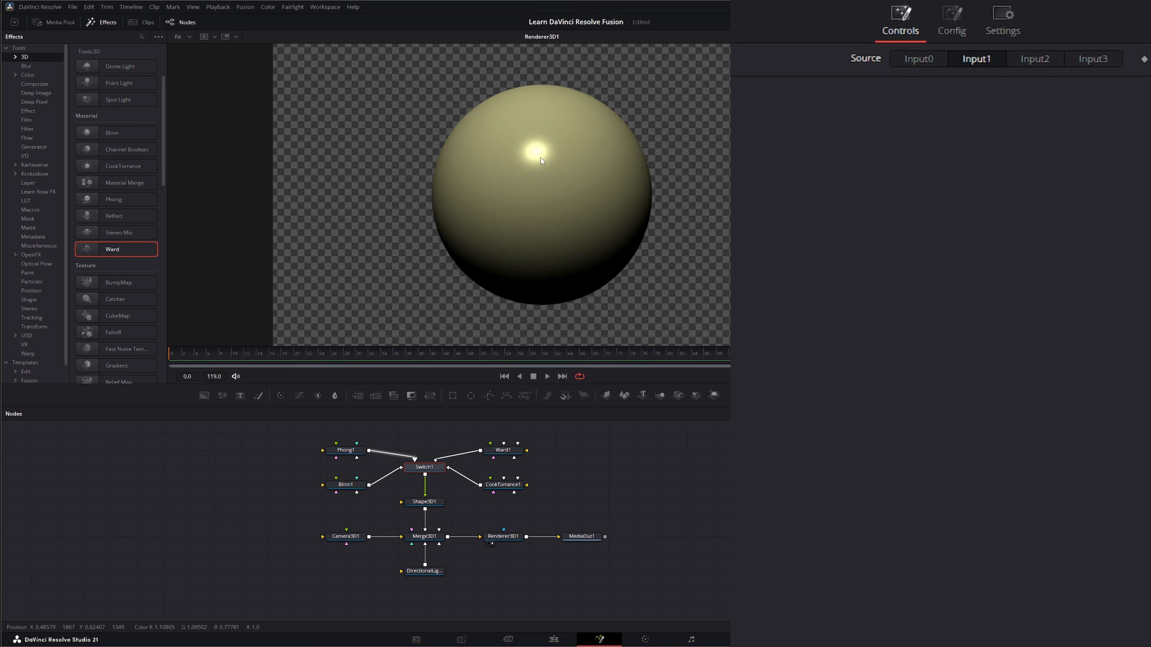
pyautogui.click(501, 449)
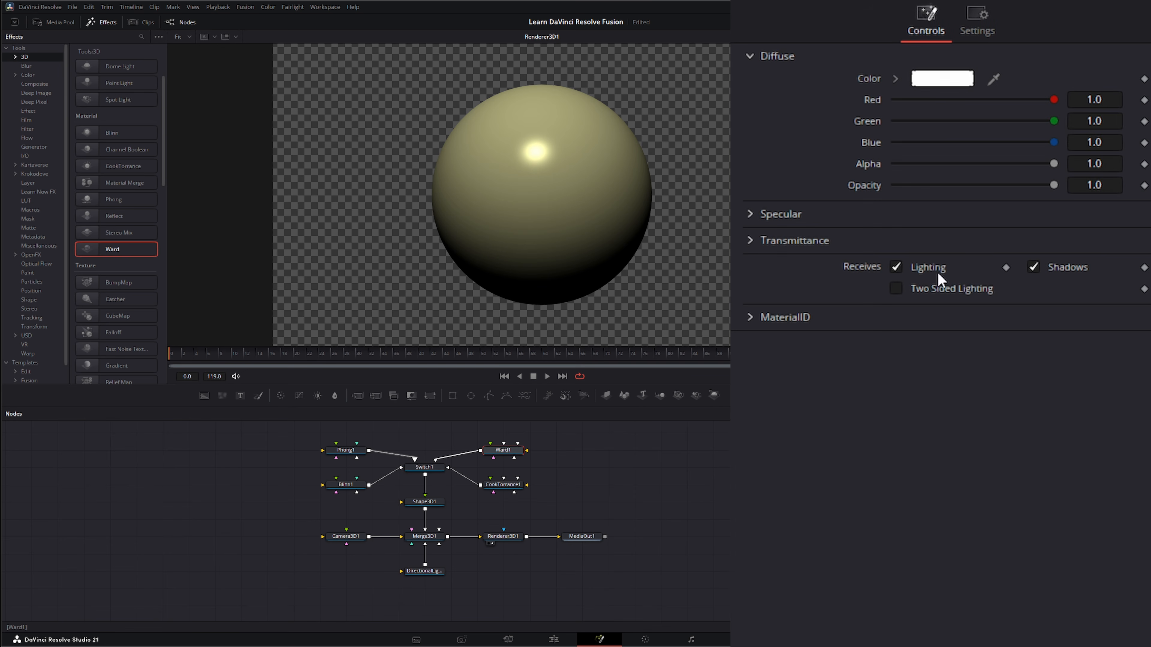
pyautogui.click(424, 467)
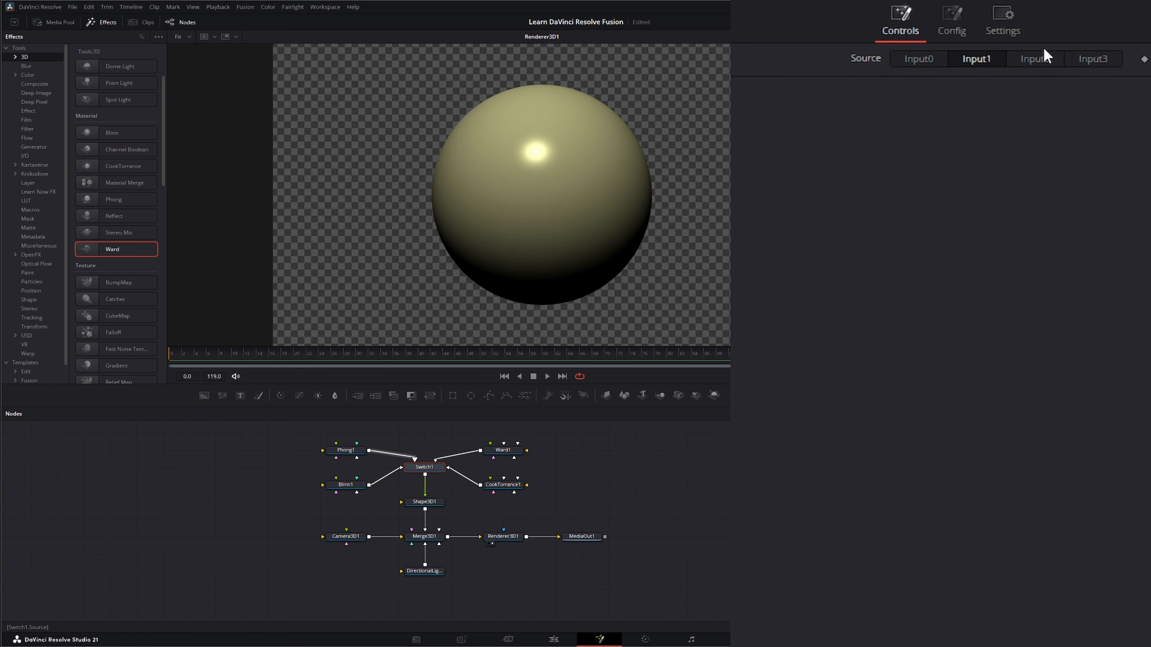
pyautogui.click(1044, 60)
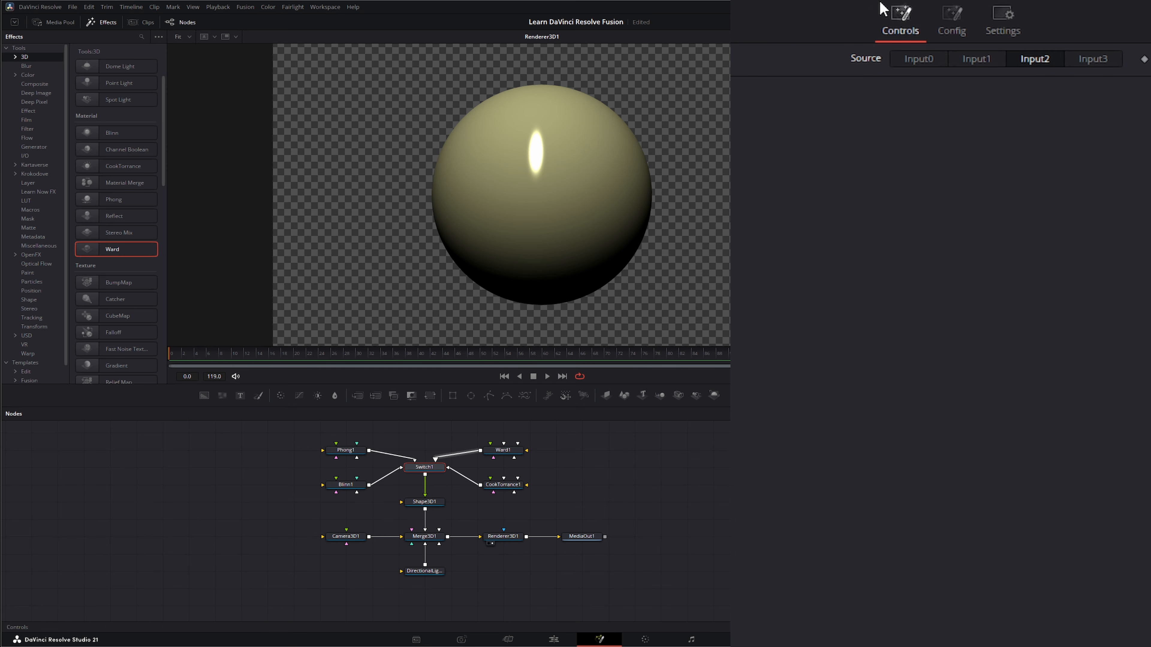
pyautogui.click(1094, 61)
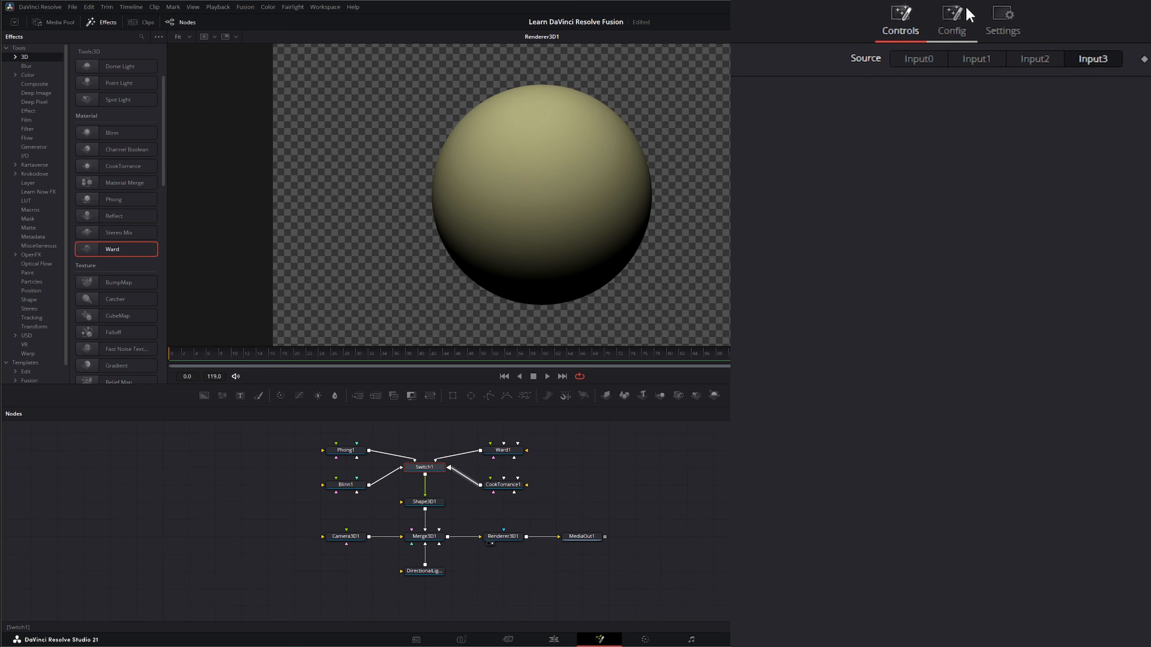
pyautogui.click(920, 59)
pyautogui.click(980, 64)
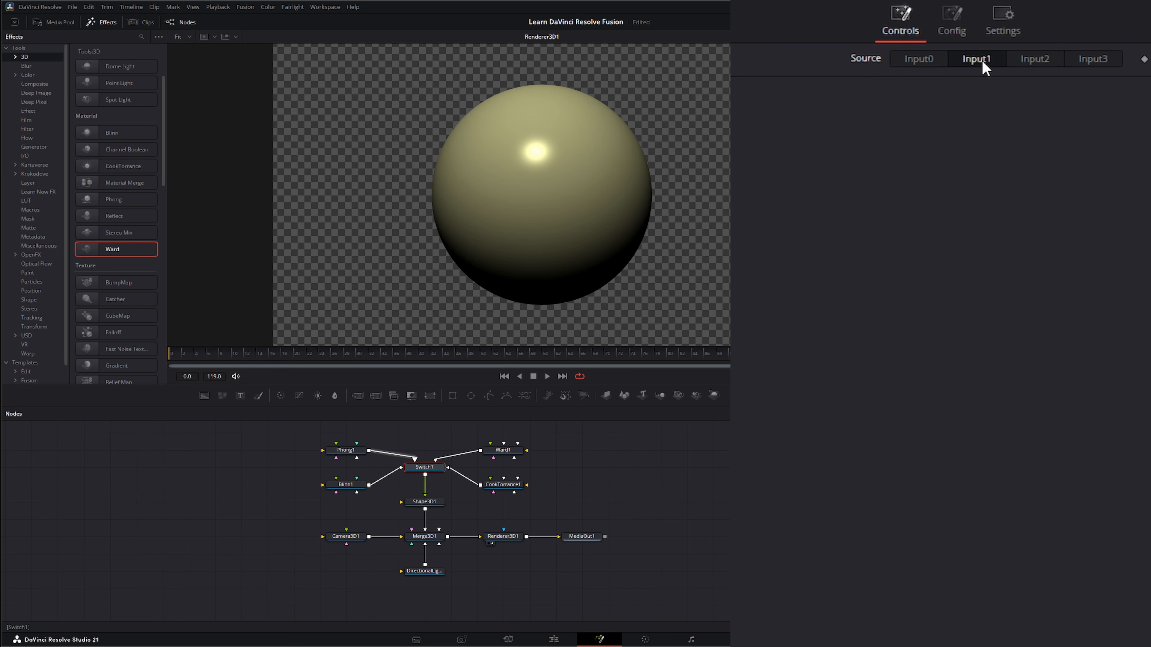
pyautogui.click(1039, 63)
pyautogui.click(1094, 64)
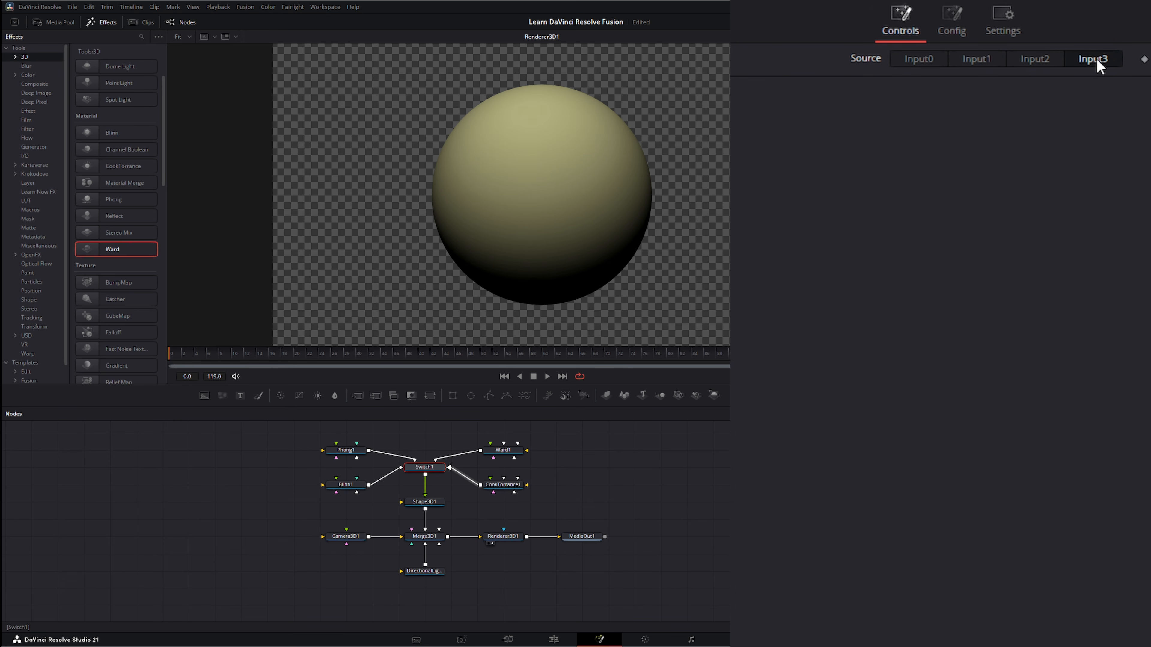
pyautogui.click(930, 59)
# Select the material node pairs and the Switch to review them
pyautogui.moveTo(288, 428); pyautogui.dragTo(375, 510)
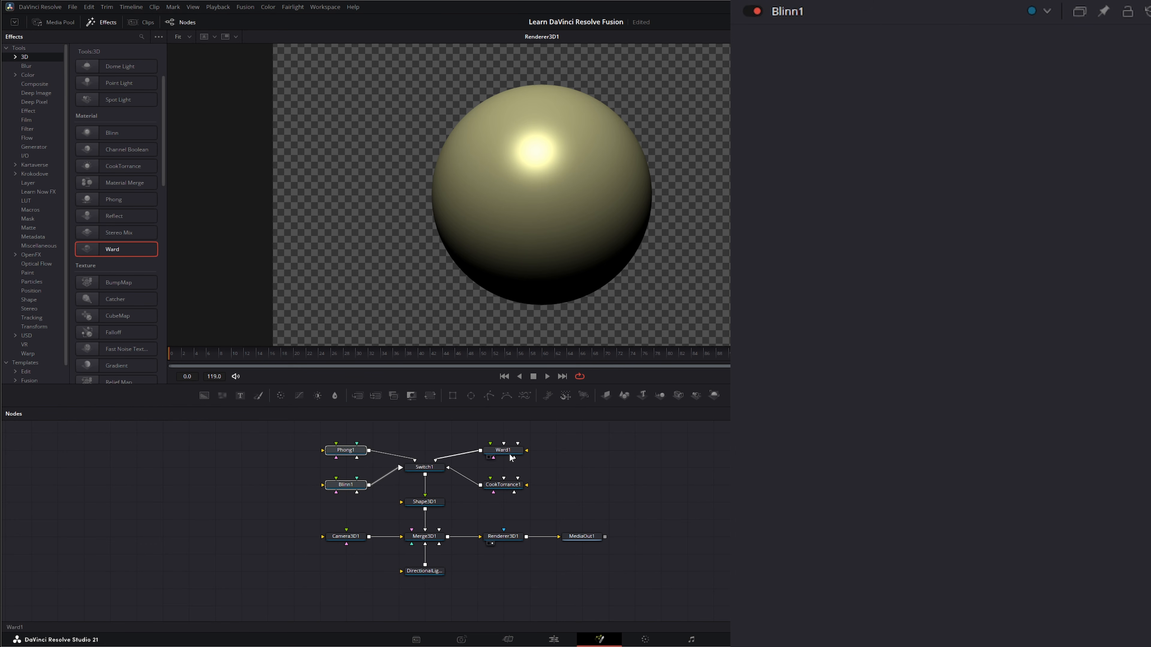
pyautogui.moveTo(552, 432); pyautogui.dragTo(477, 513)
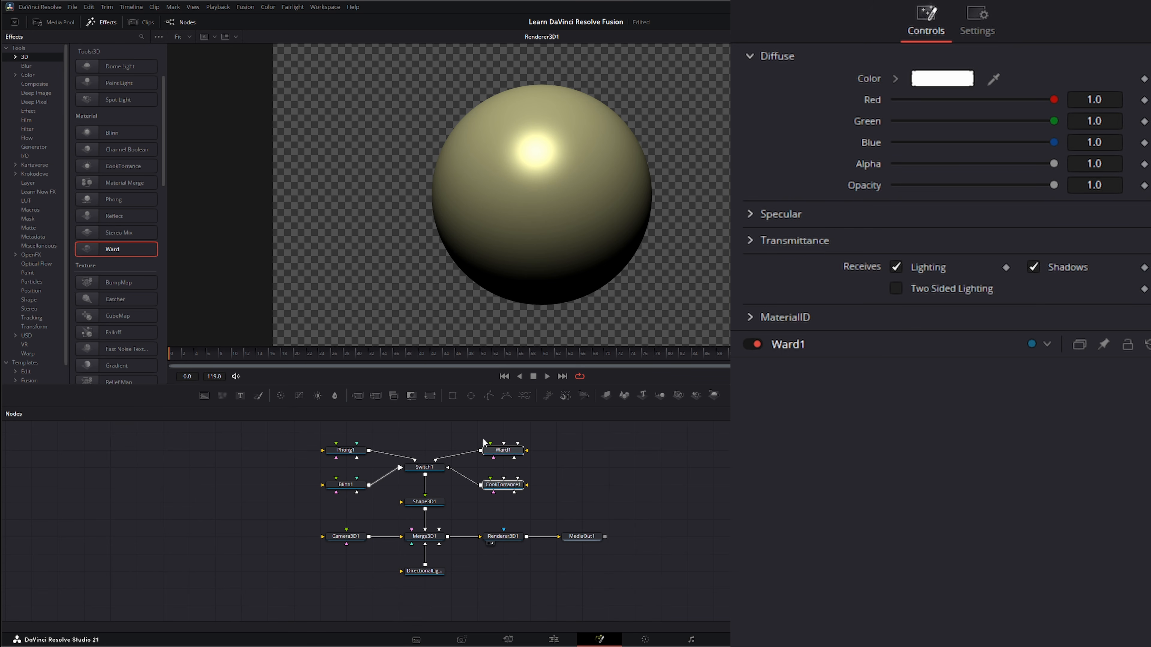
pyautogui.click(424, 467)
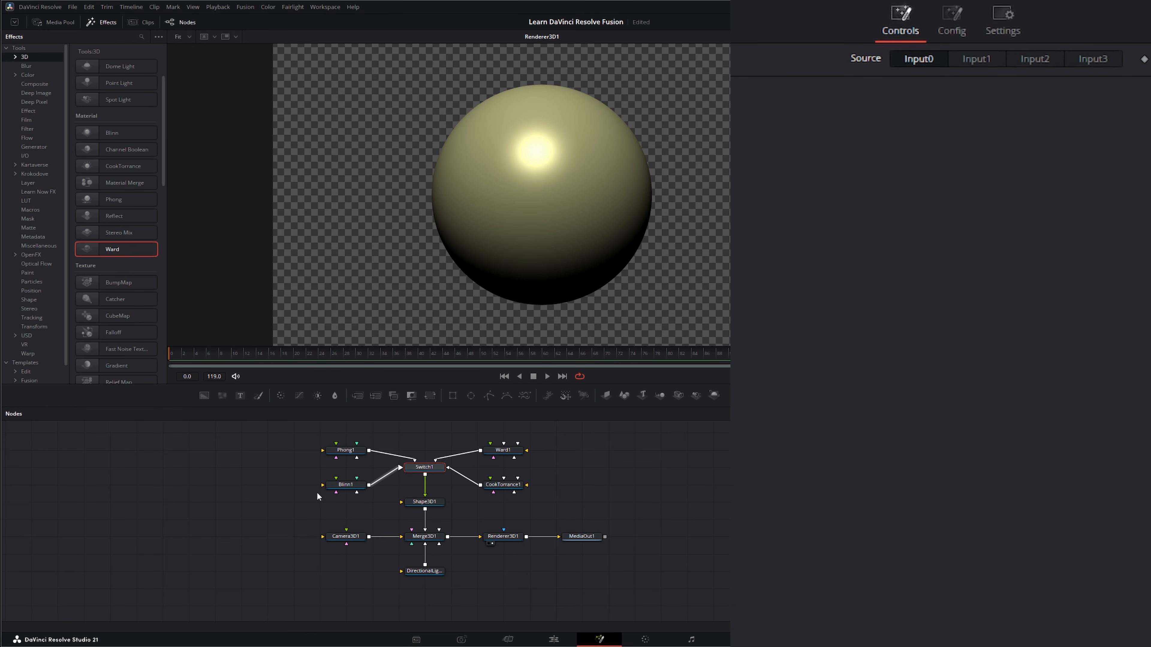
# Connect the dance performance video clip to the Blinn material's diffuse color input and play back the result
pyautogui.moveTo(320, 484); pyautogui.dragTo(231, 479)
pyautogui.moveTo(245, 490); pyautogui.dragTo(271, 485)
pyautogui.click(355, 488)
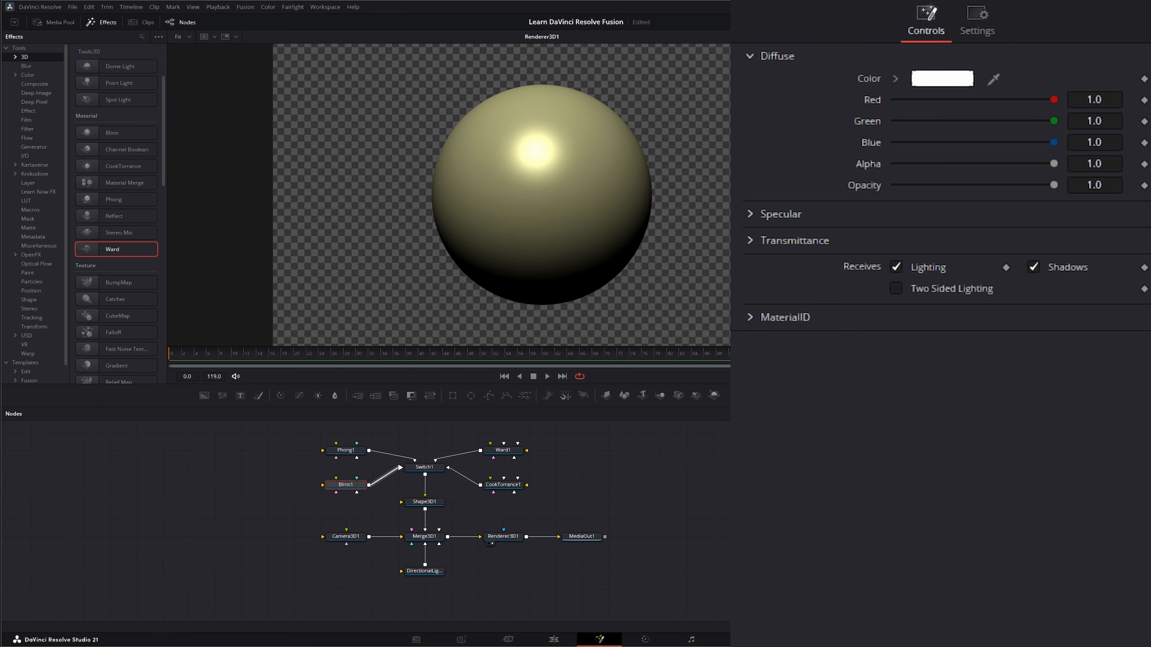
pyautogui.moveTo(539, 476); pyautogui.dragTo(323, 484)
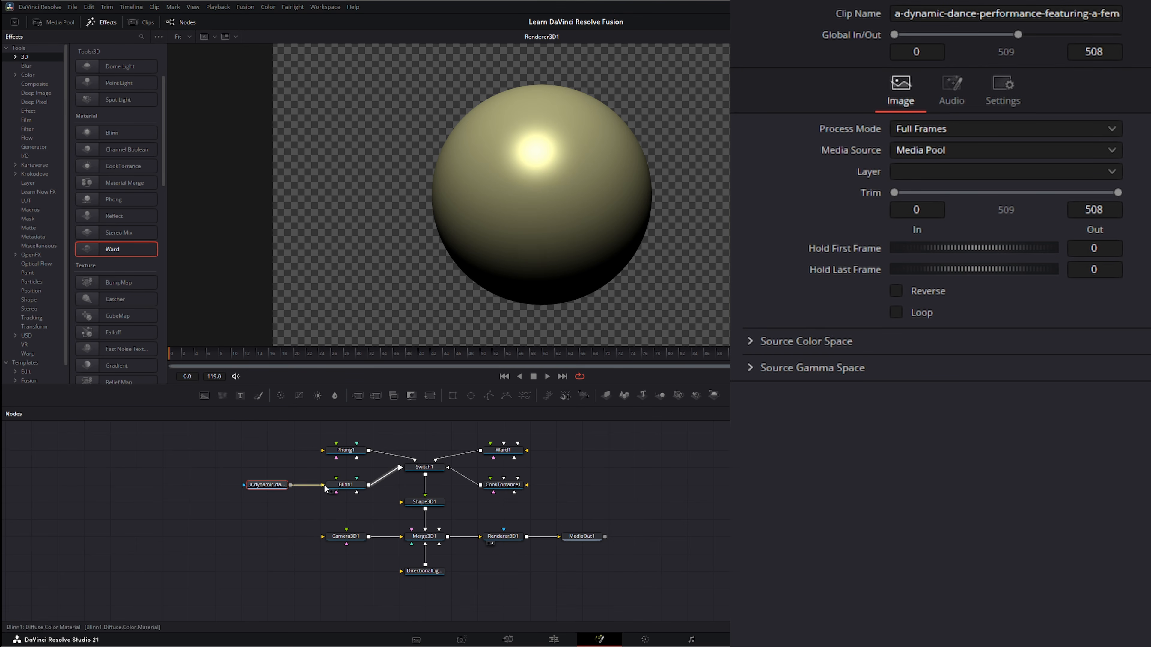
pyautogui.click(547, 376)
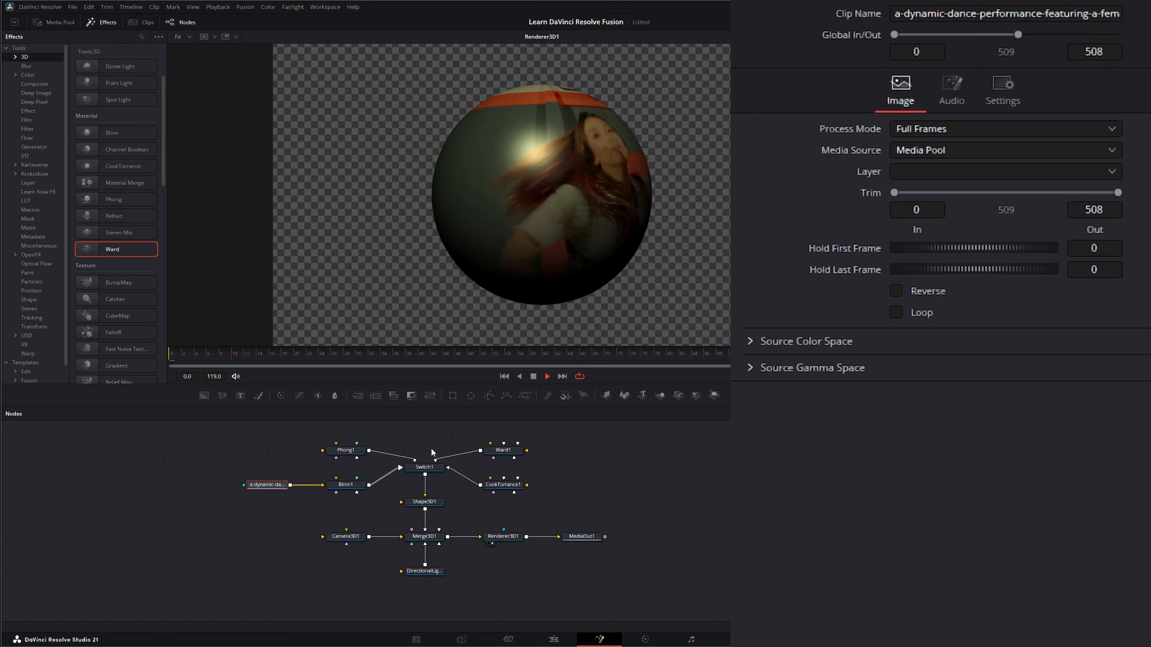
# Reset the sphere's Y rotation to 0 in its transform settings
pyautogui.click(424, 501)
pyautogui.click(970, 27)
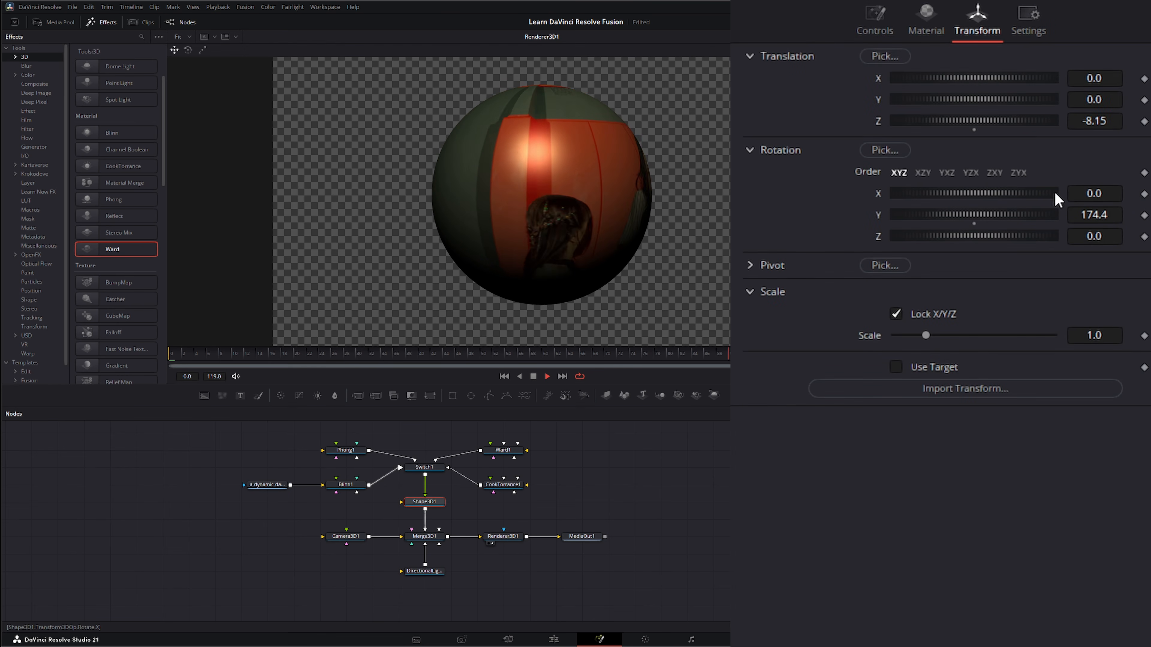
pyautogui.doubleClick(879, 213)
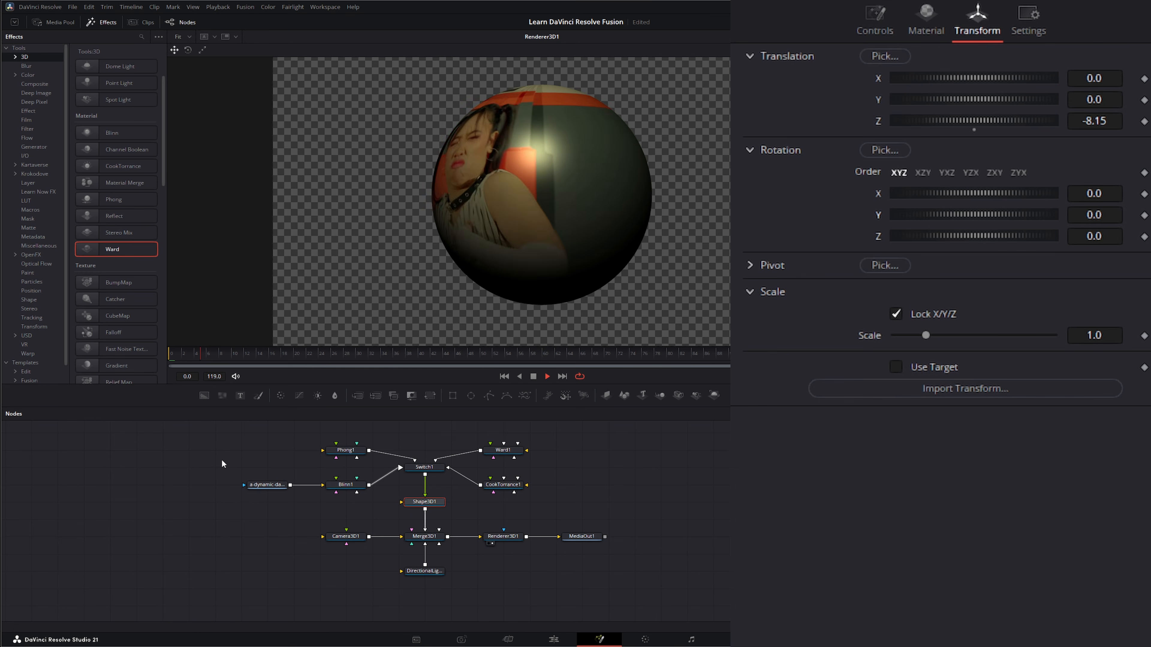
# Stop playback and disconnect the dance video clip from the Blinn material, moving it aside
pyautogui.moveTo(220, 453); pyautogui.dragTo(306, 507)
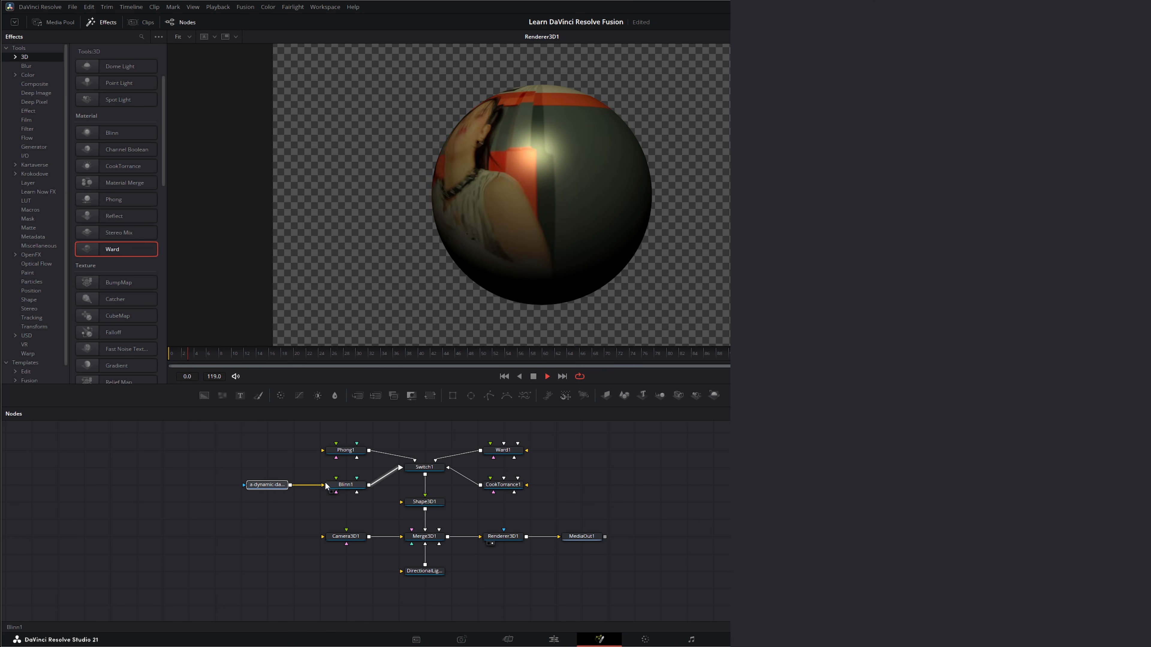
pyautogui.press('space')
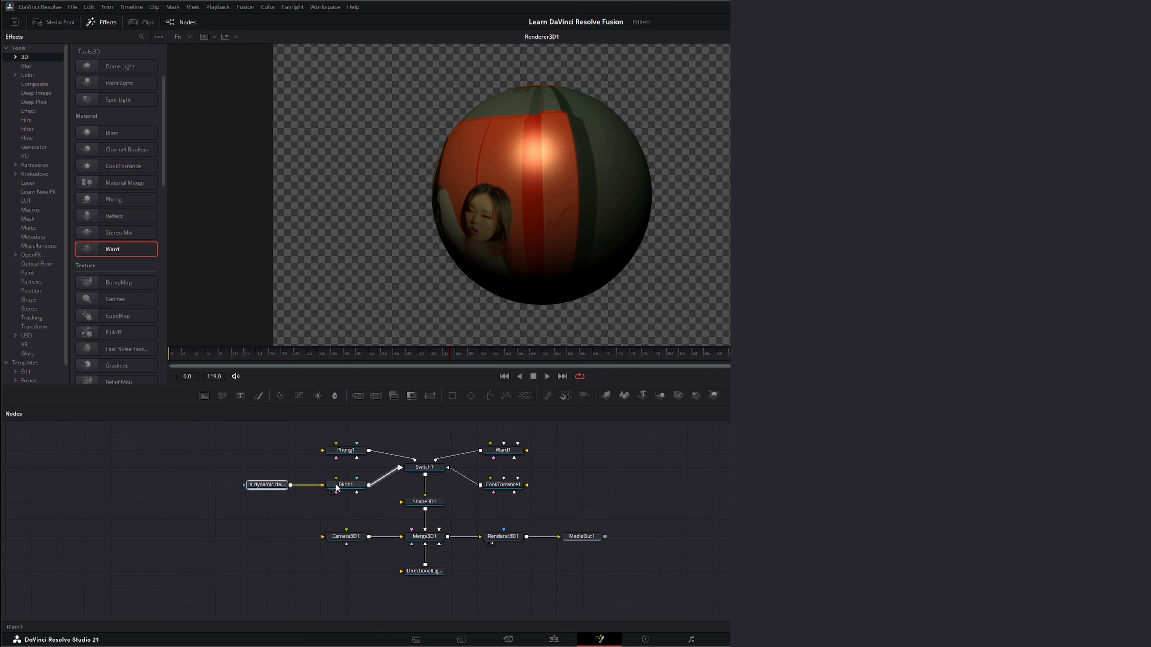
pyautogui.moveTo(325, 488); pyautogui.dragTo(86, 468)
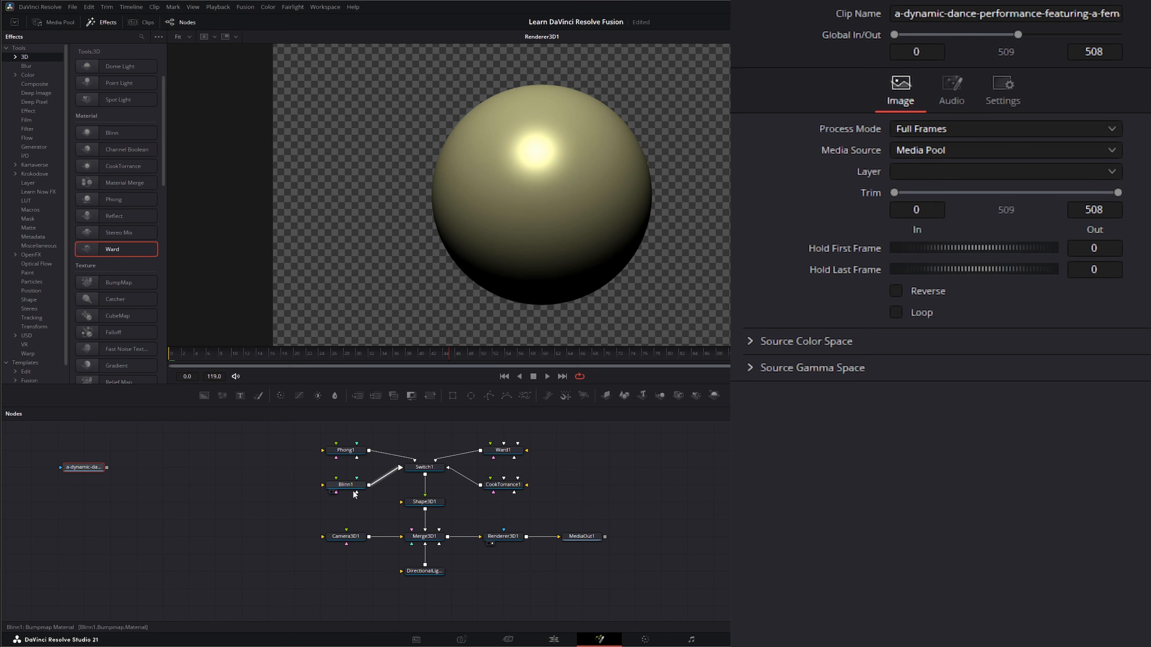
# Review the Blinn material's diffuse color picker and specular settings without changing them
pyautogui.click(345, 484)
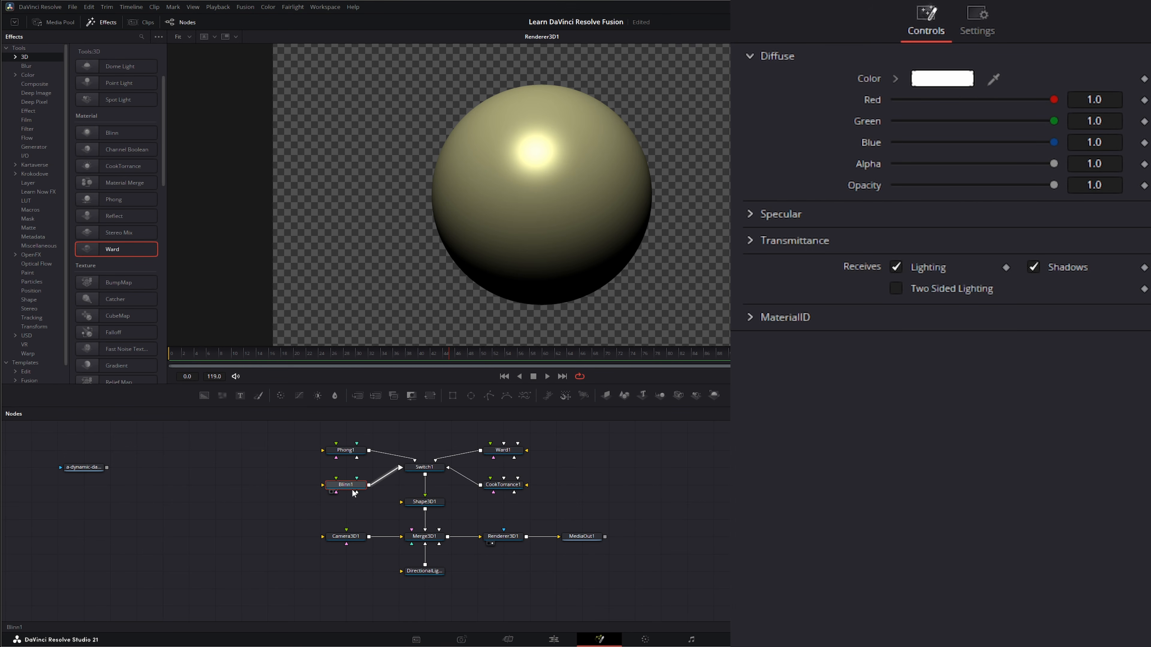
pyautogui.click(943, 79)
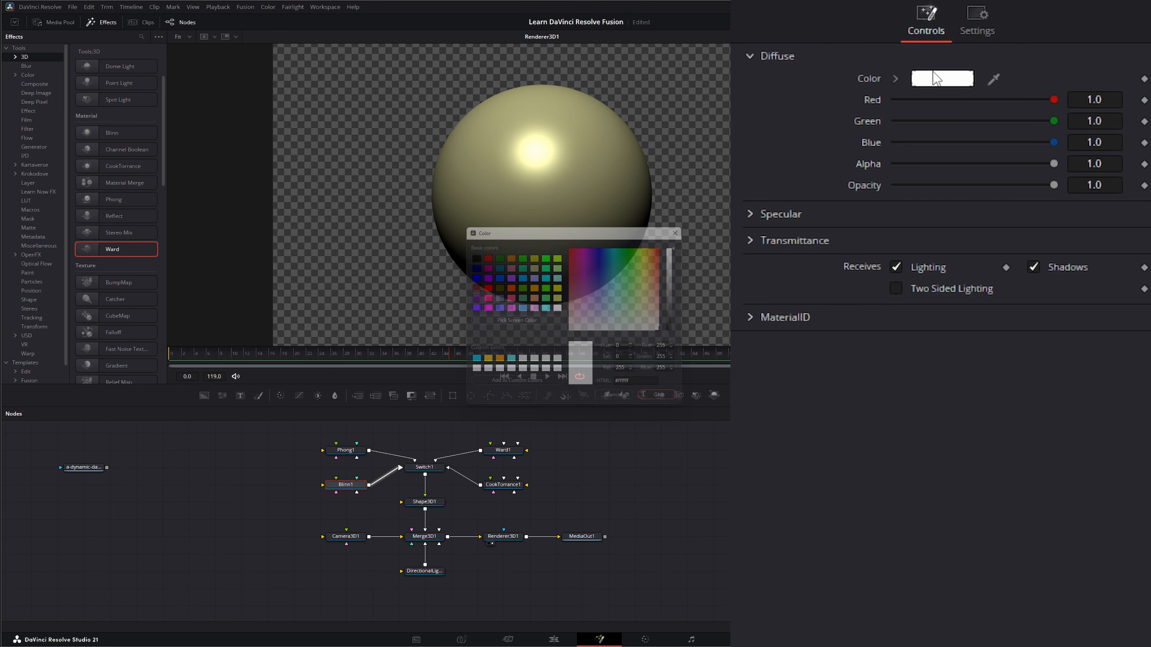
pyautogui.moveTo(587, 318); pyautogui.dragTo(604, 270)
pyautogui.click(628, 404)
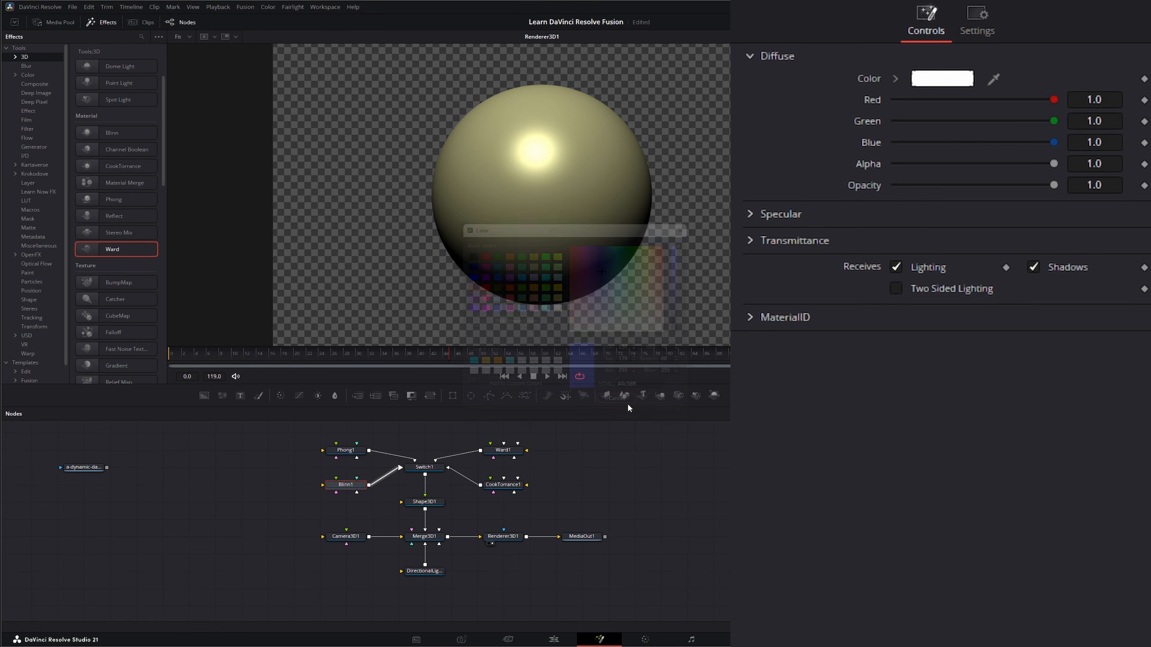
pyautogui.click(751, 215)
pyautogui.moveTo(1052, 322)
pyautogui.mouseDown()
pyautogui.moveTo(949, 319)
pyautogui.moveTo(1061, 322)
pyautogui.mouseUp()
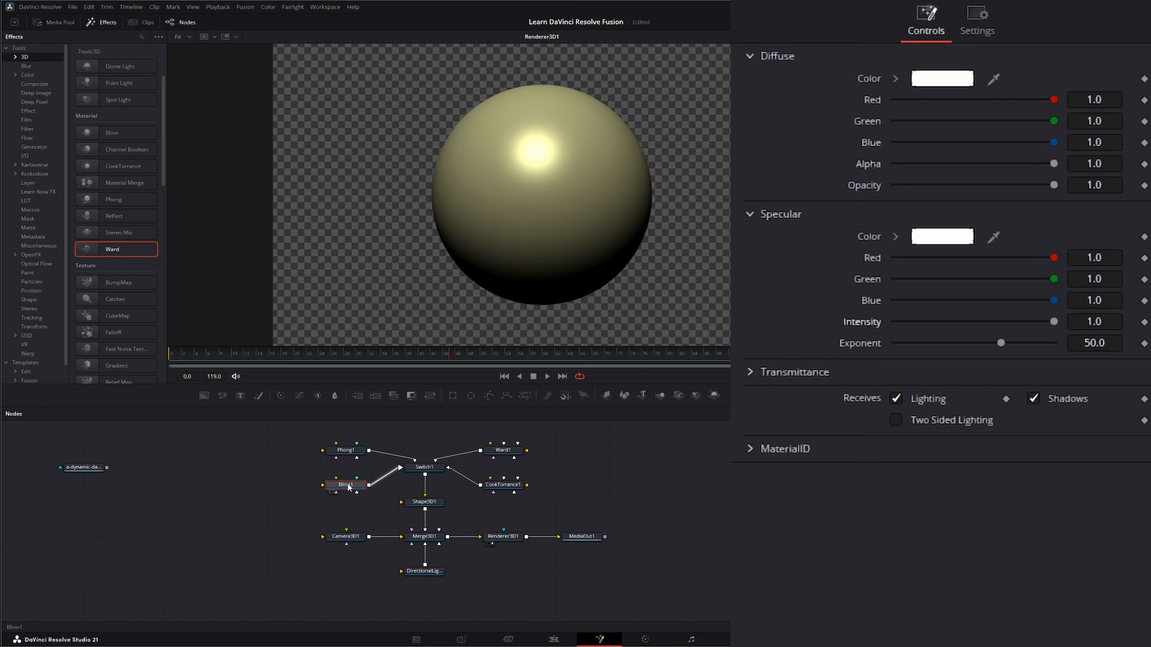
pyautogui.moveTo(321, 484); pyautogui.dragTo(240, 483)
pyautogui.moveTo(317, 383); pyautogui.dragTo(252, 490)
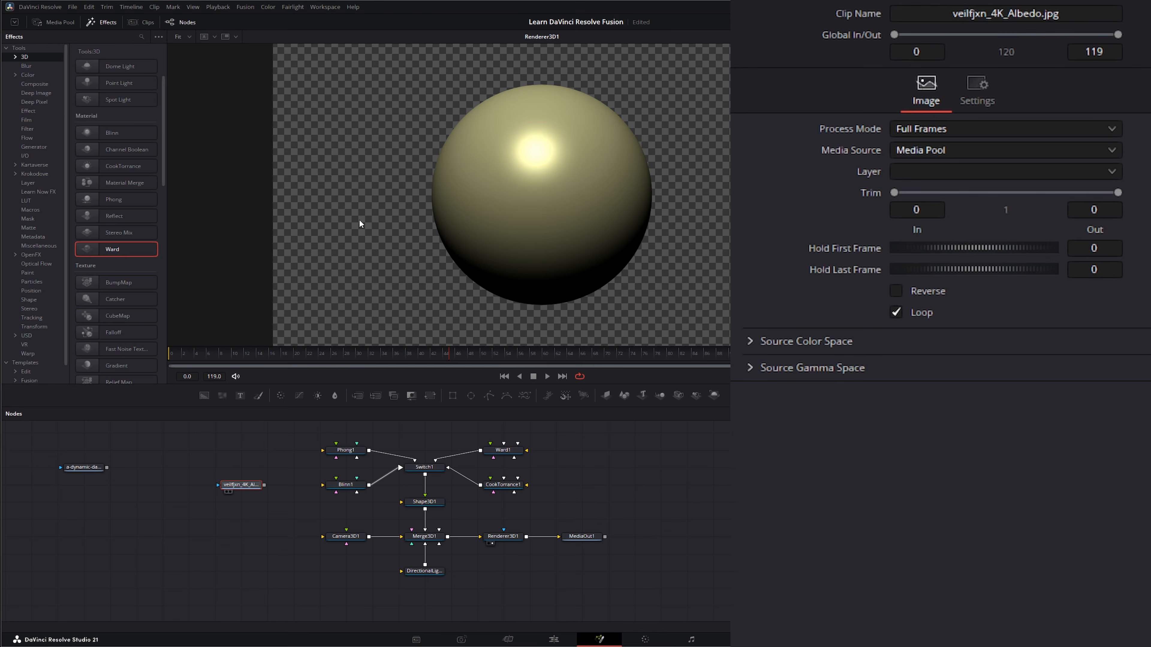
pyautogui.press('1')
pyautogui.moveTo(200, 461); pyautogui.dragTo(285, 510)
pyautogui.press('Delete')
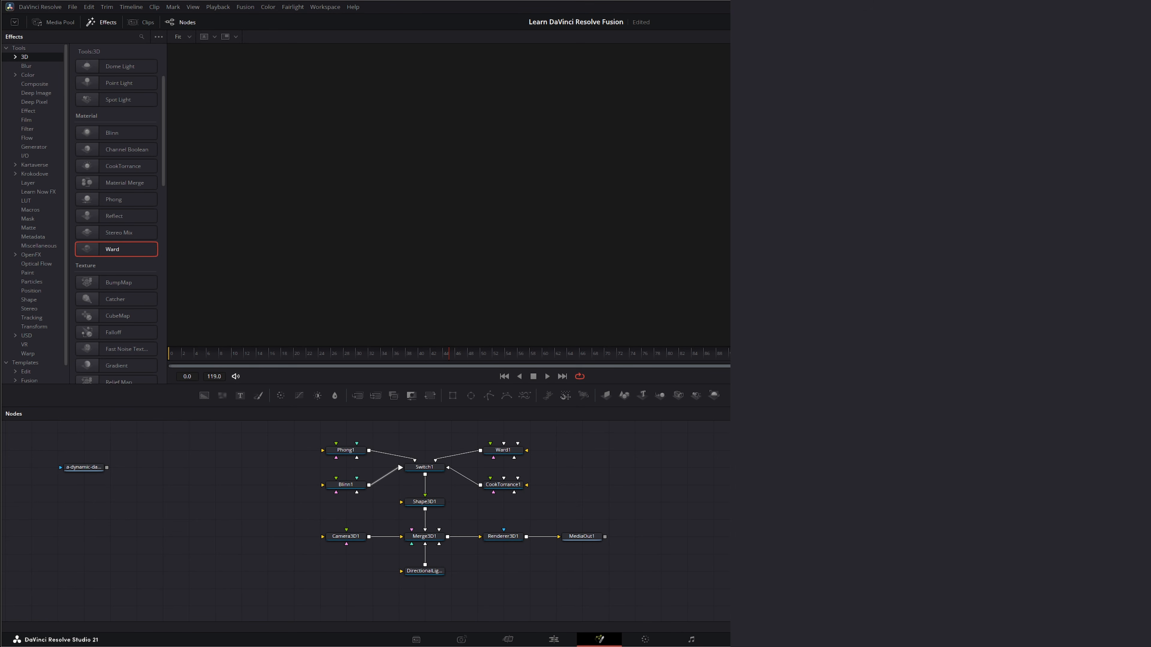
# Add the siyhe0o_4K_Albedo.jpg image and connect it to the Blinn material's diffuse input
pyautogui.moveTo(244, 483); pyautogui.dragTo(240, 502)
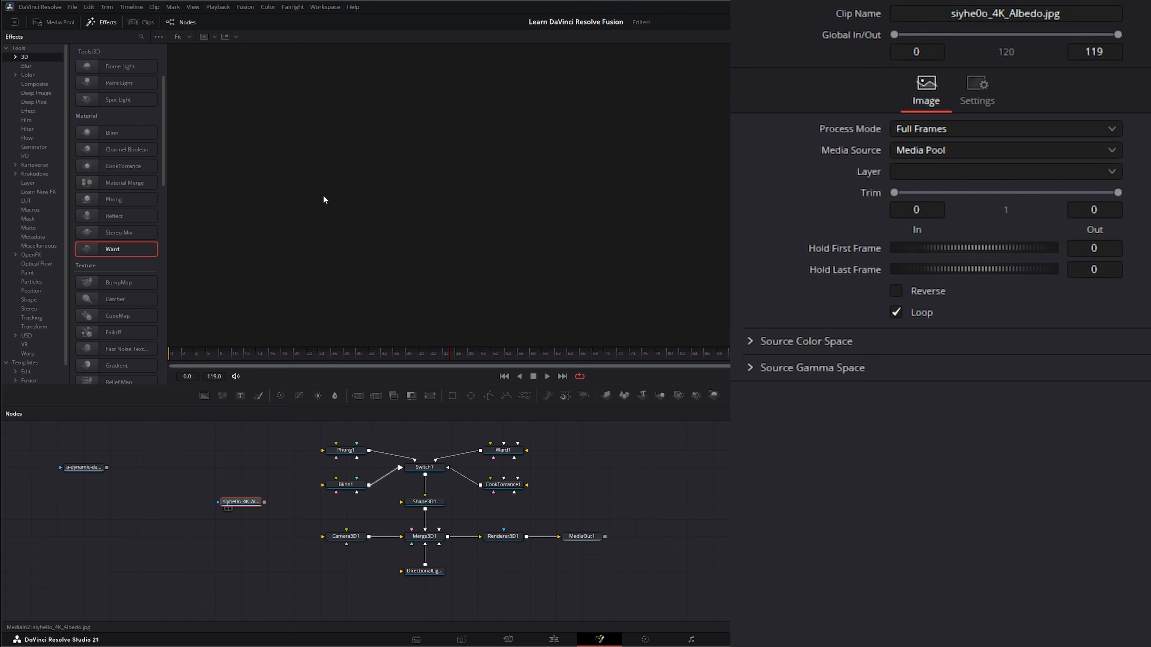
pyautogui.press('1')
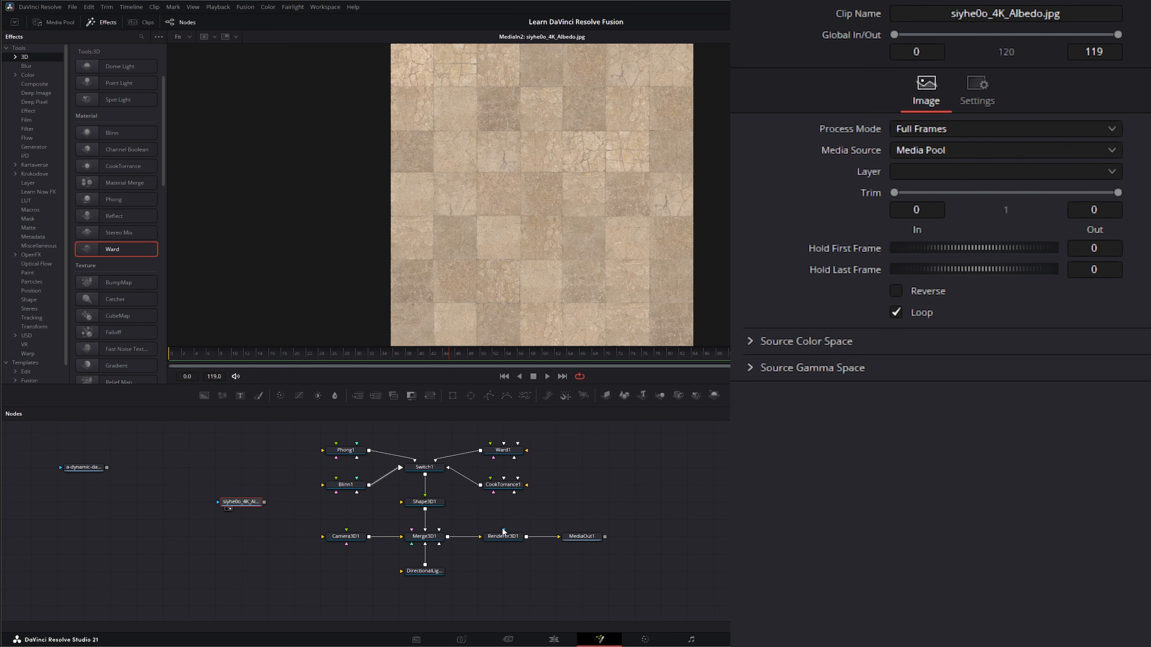
pyautogui.moveTo(504, 537); pyautogui.dragTo(455, 302)
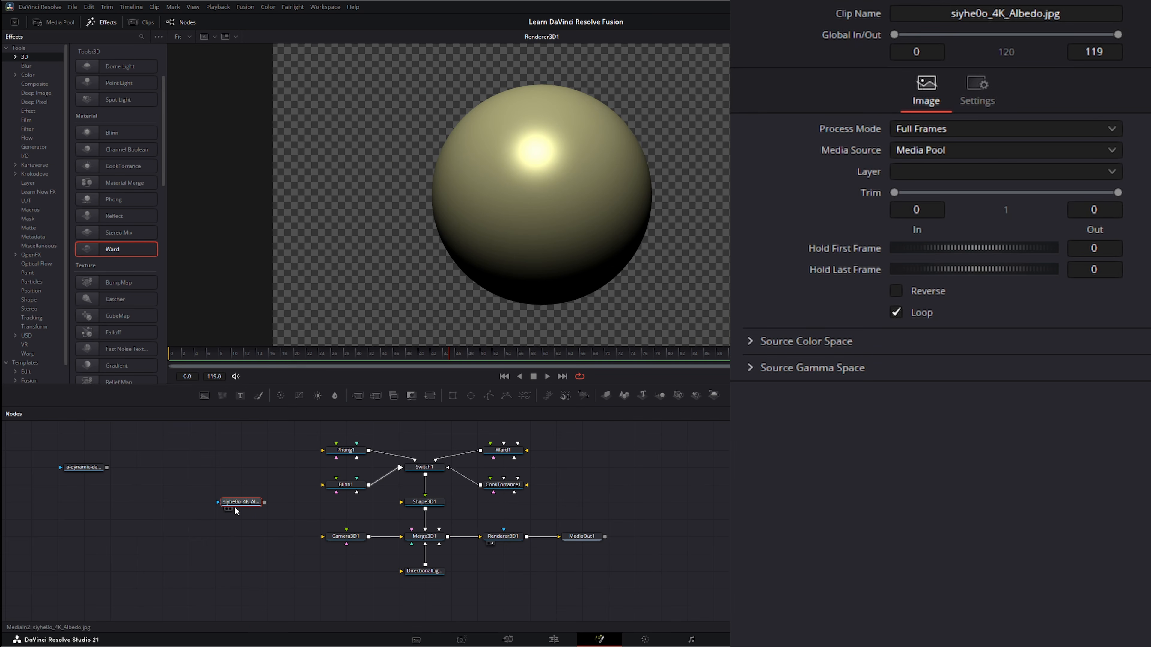
pyautogui.moveTo(240, 502); pyautogui.dragTo(323, 484)
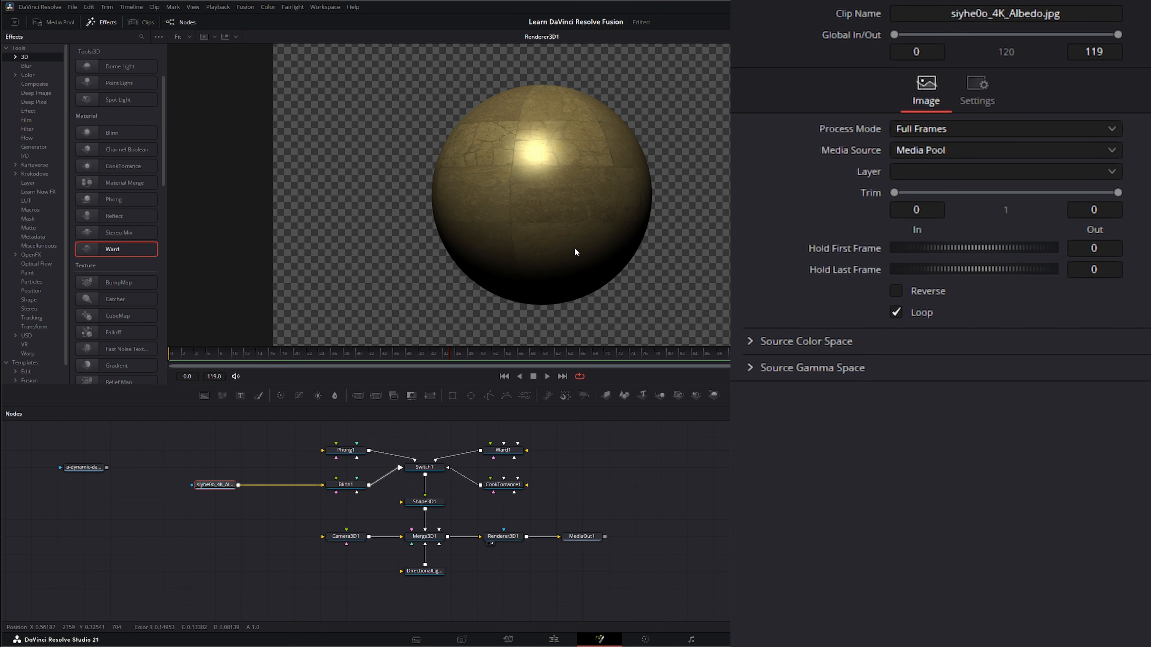
pyautogui.click(432, 507)
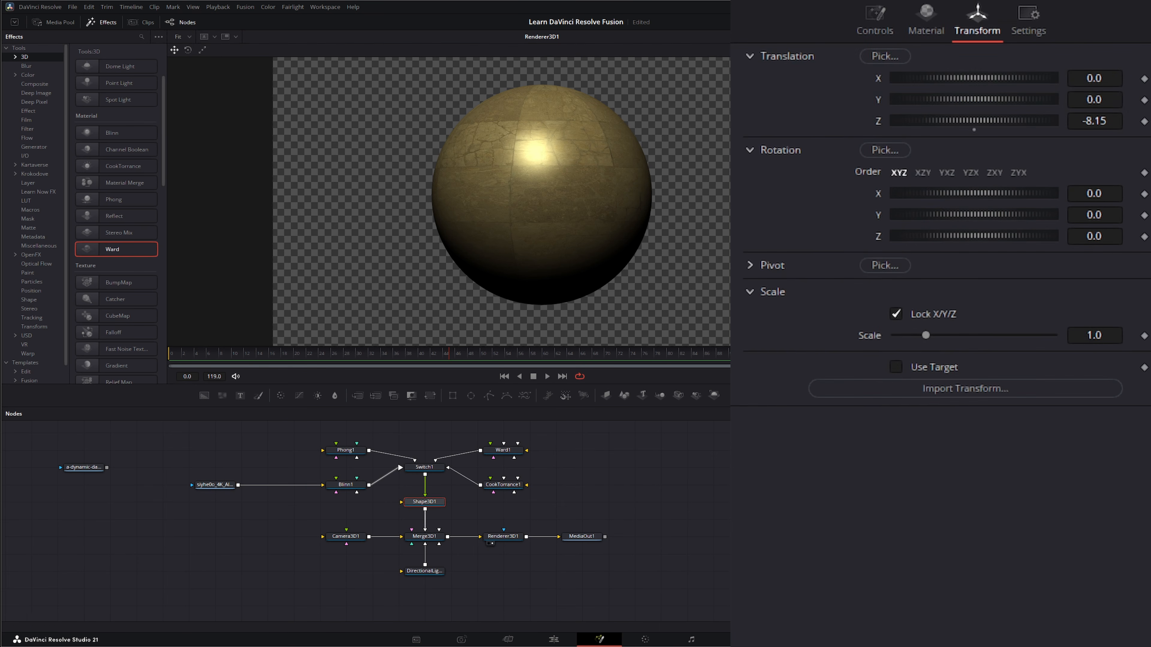
pyautogui.moveTo(959, 213)
pyautogui.mouseDown()
pyautogui.moveTo(1020, 213)
pyautogui.moveTo(950, 211)
pyautogui.mouseUp()
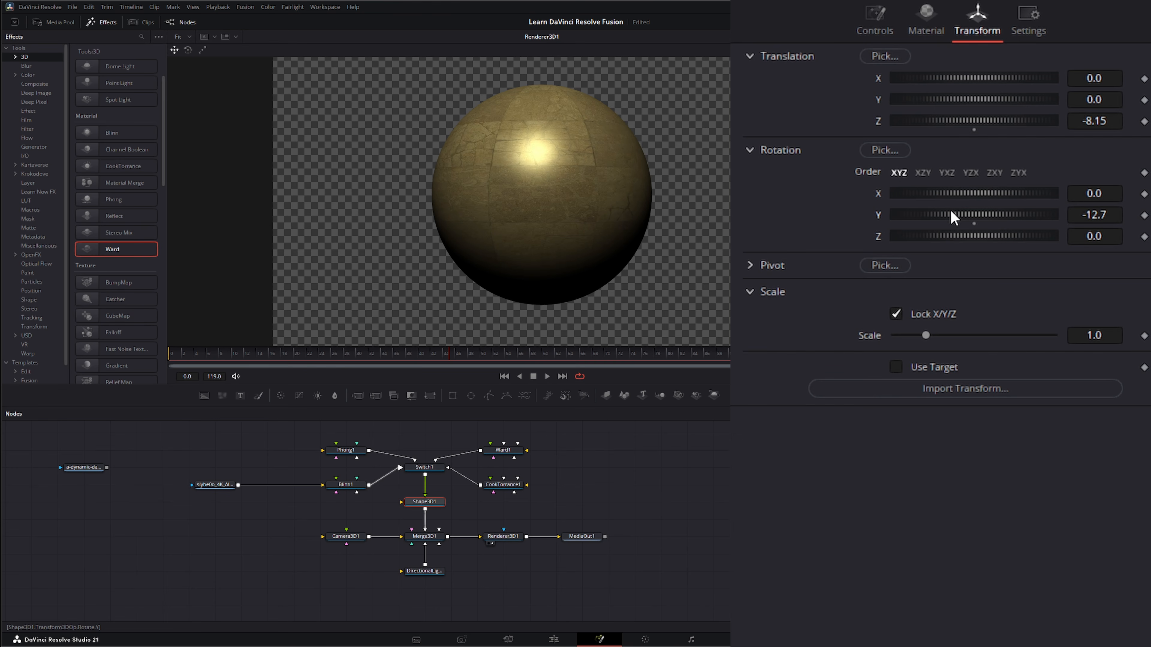
pyautogui.doubleClick(879, 214)
# Move the albedo image node down and add the siyhe0o_4K_AO.jpg ambient occlusion image
pyautogui.moveTo(165, 453); pyautogui.dragTo(242, 515)
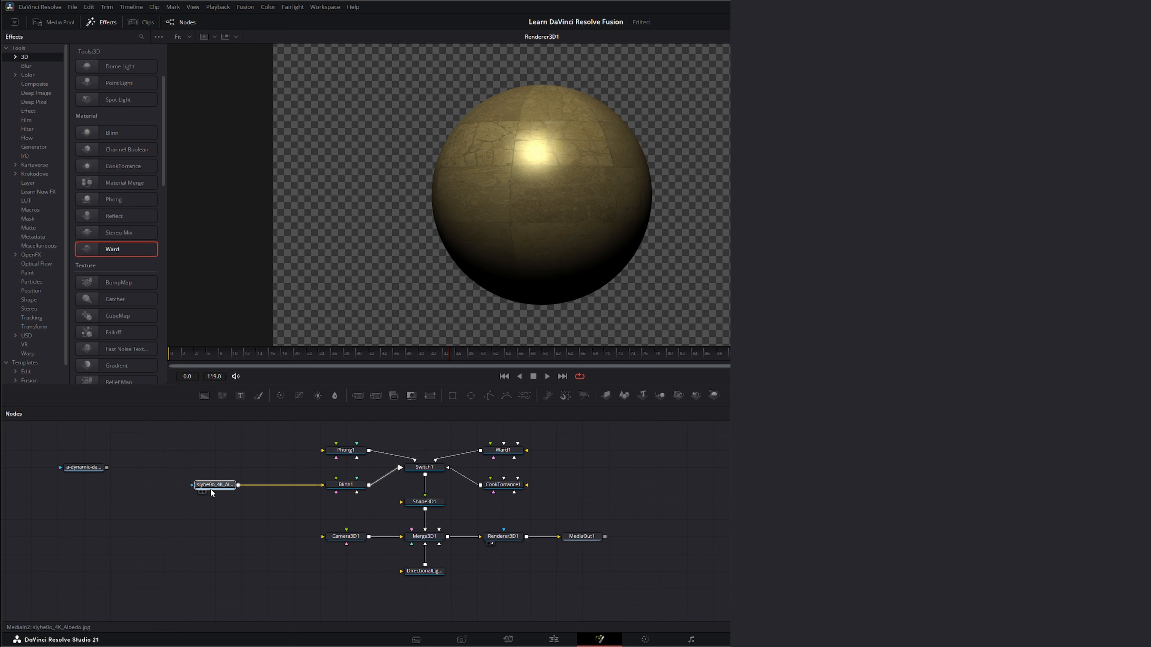
pyautogui.moveTo(213, 485); pyautogui.dragTo(213, 502)
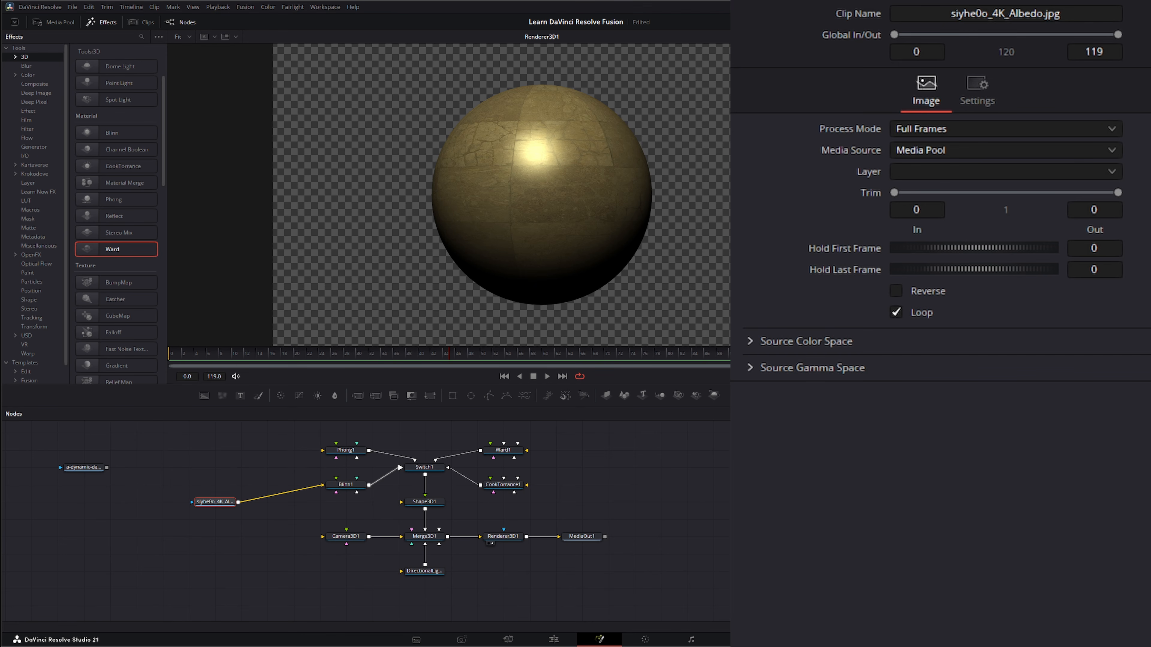
pyautogui.moveTo(401, 419); pyautogui.dragTo(326, 251)
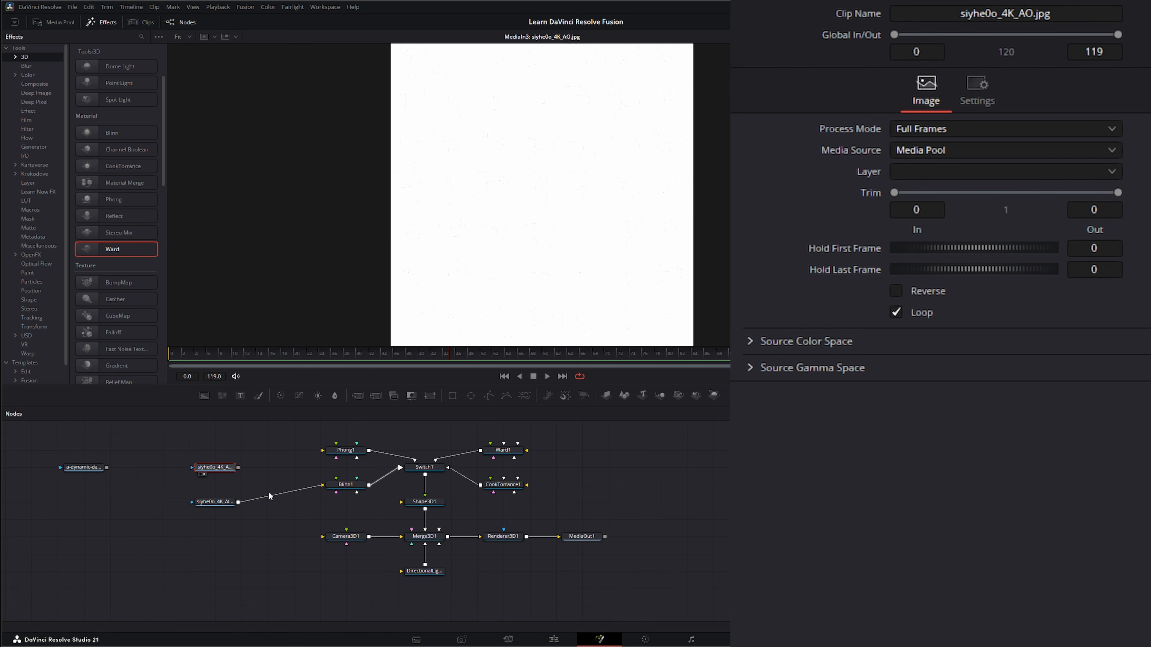
# Insert a Merge node combining the AO image over the albedo, with Apply Mode set to Multiply
pyautogui.moveTo(175, 490); pyautogui.dragTo(252, 545)
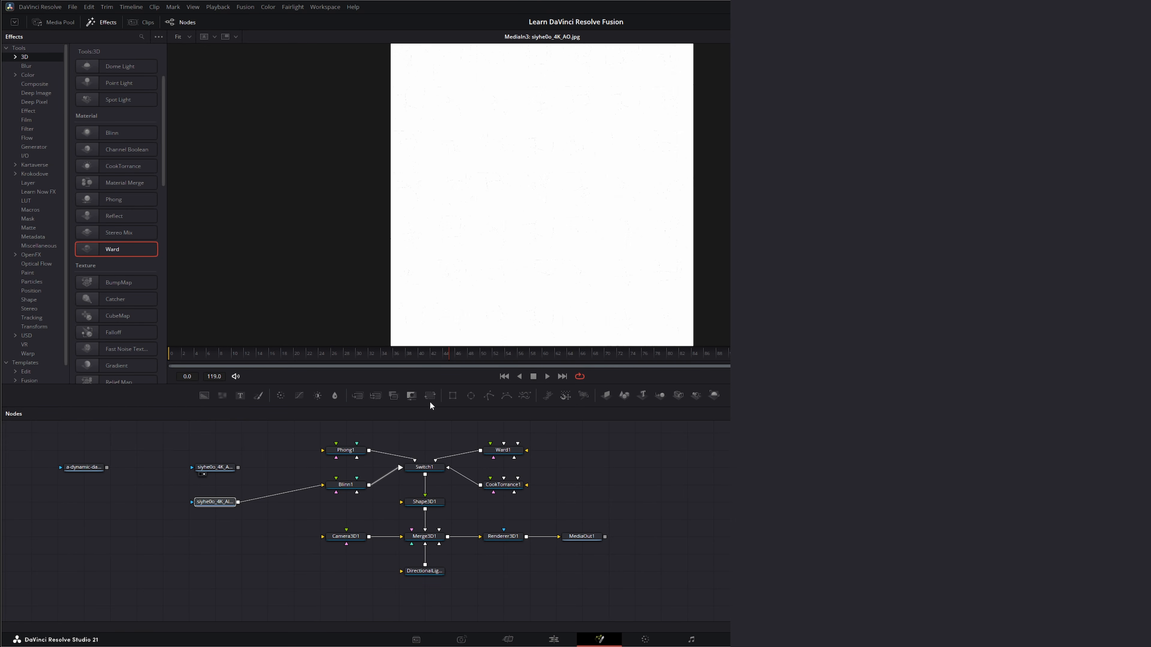
pyautogui.moveTo(359, 396); pyautogui.dragTo(268, 496)
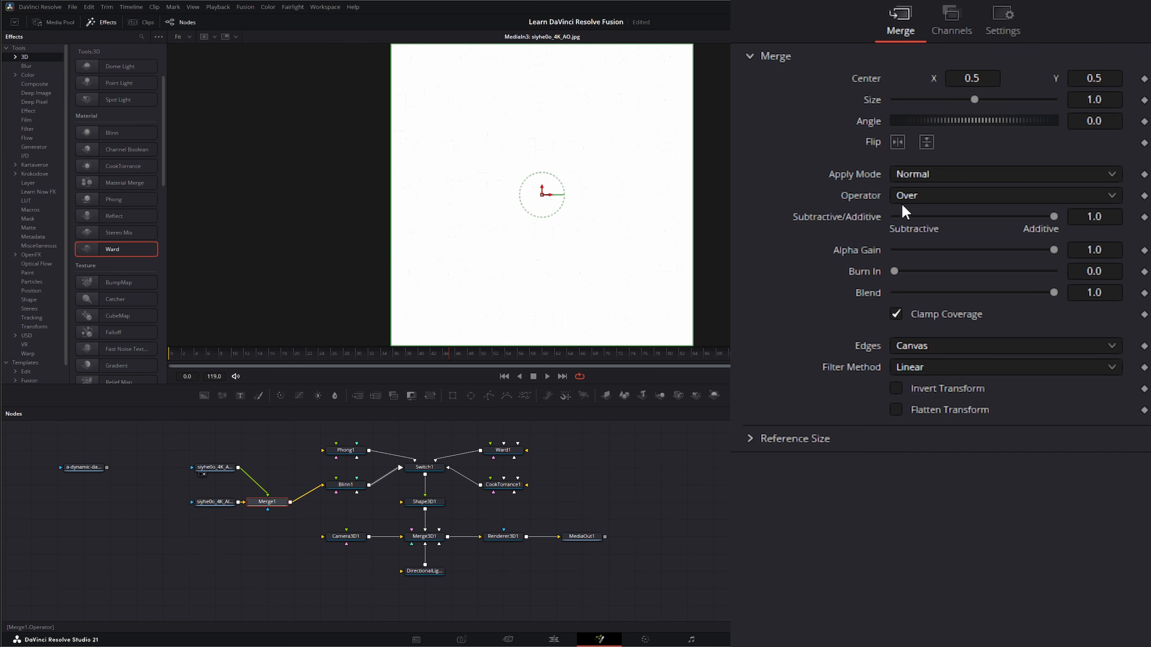
pyautogui.click(921, 172)
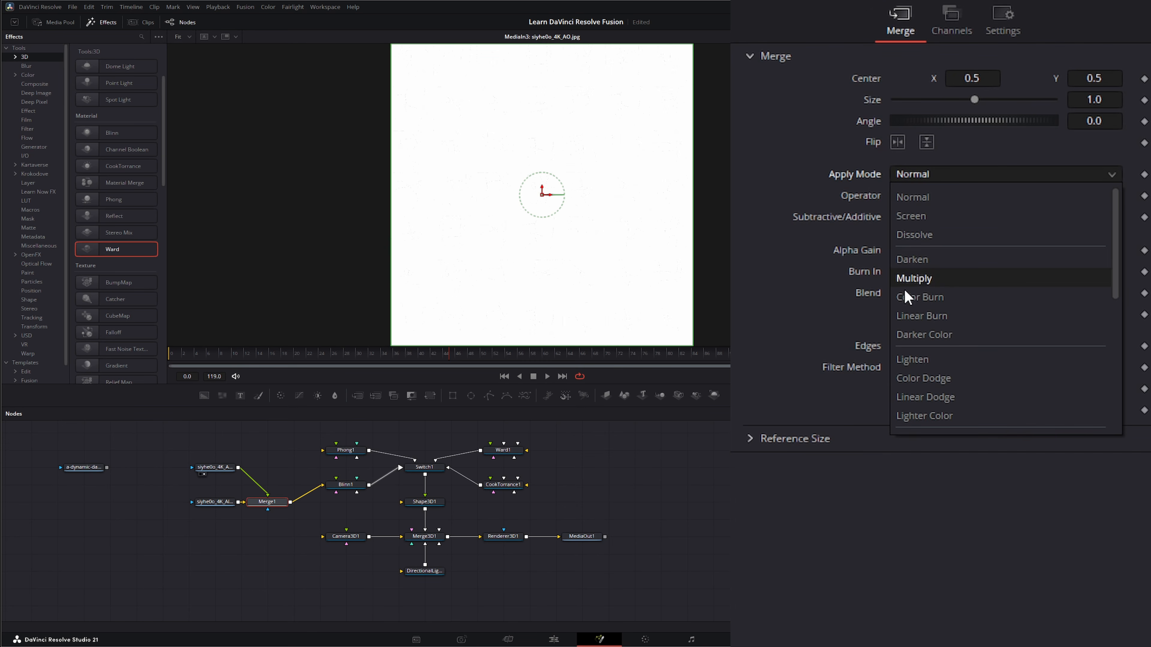
pyautogui.click(945, 280)
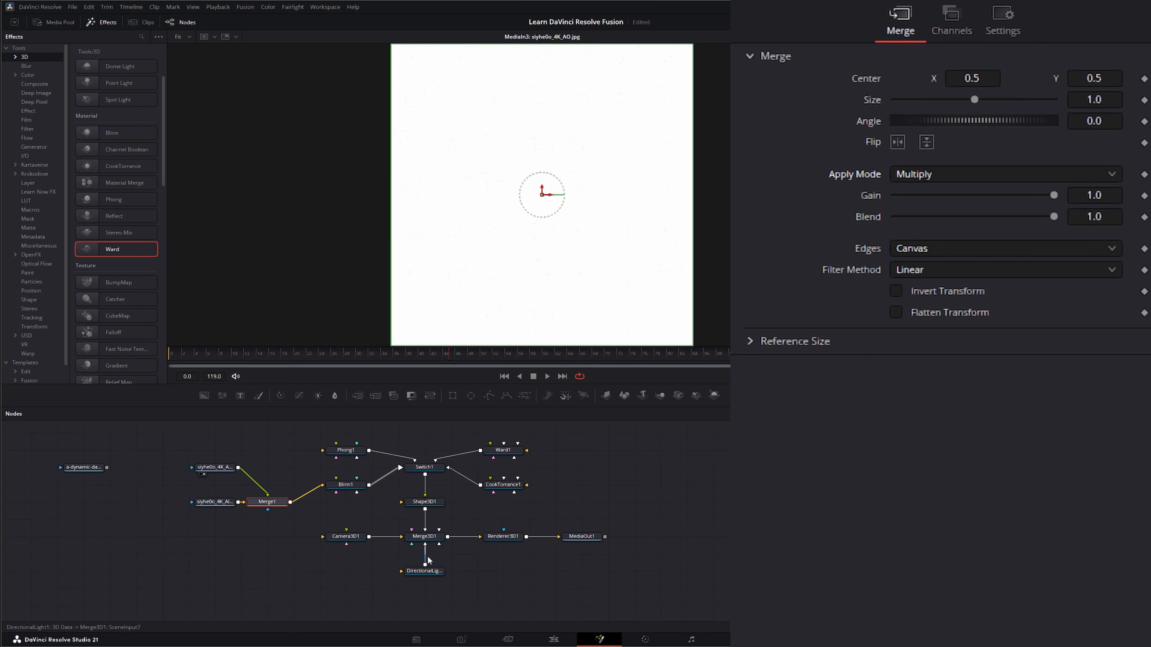
# View the rendered sphere and lower the Merge node's blend amount
pyautogui.moveTo(495, 534); pyautogui.dragTo(478, 201)
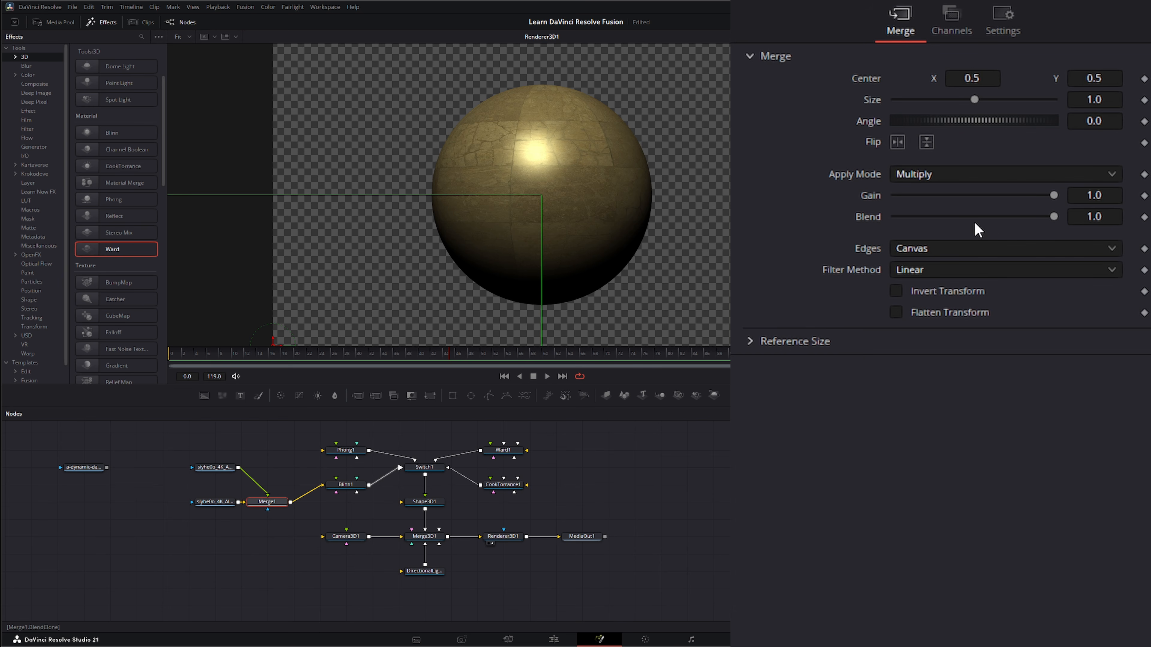
pyautogui.moveTo(1053, 217); pyautogui.dragTo(927, 229)
pyautogui.click(434, 503)
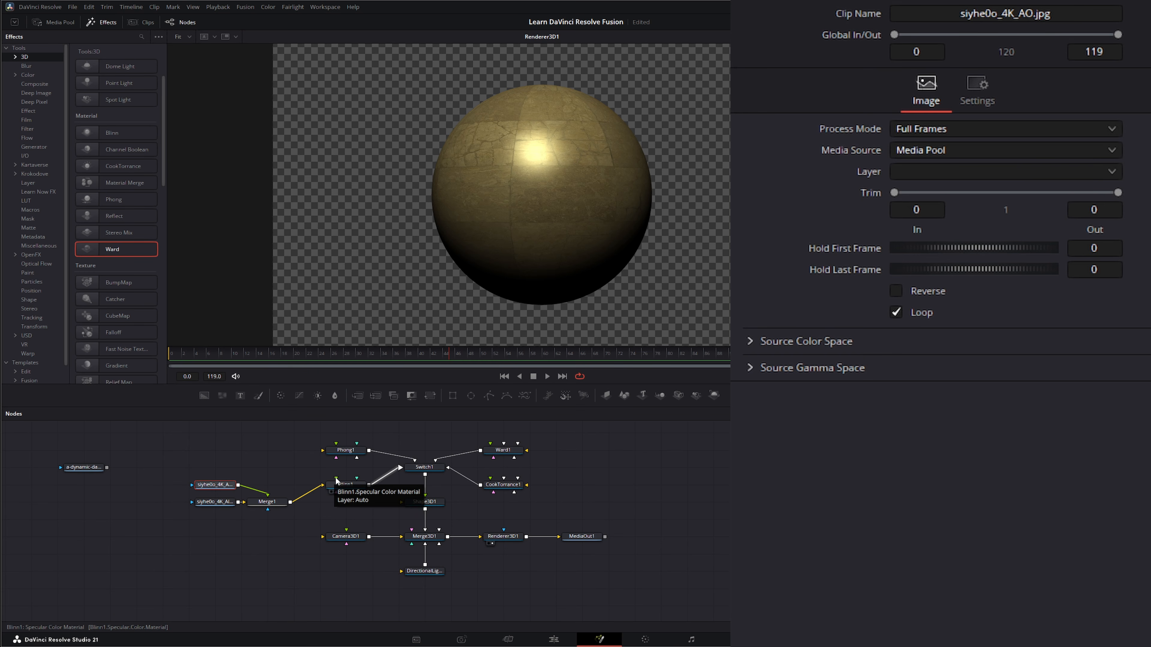
# Try a green specular color for the Blinn material in the color picker, then cancel
pyautogui.moveTo(337, 479); pyautogui.dragTo(303, 467)
pyautogui.click(343, 485)
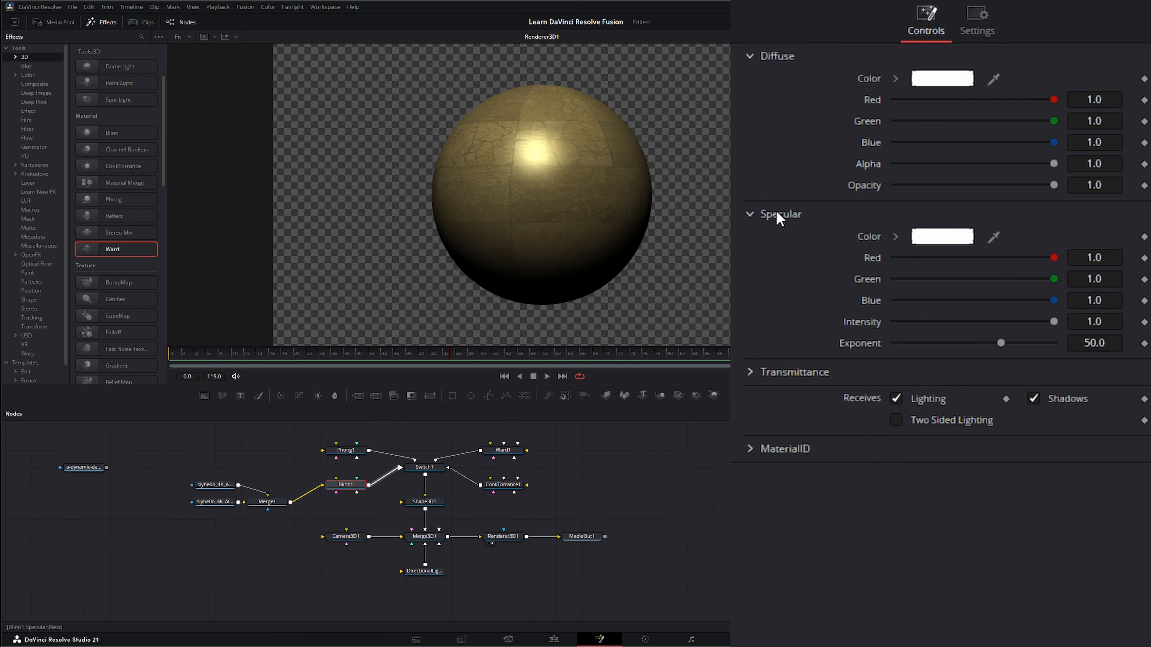
pyautogui.click(954, 242)
pyautogui.moveTo(602, 267); pyautogui.dragTo(628, 295)
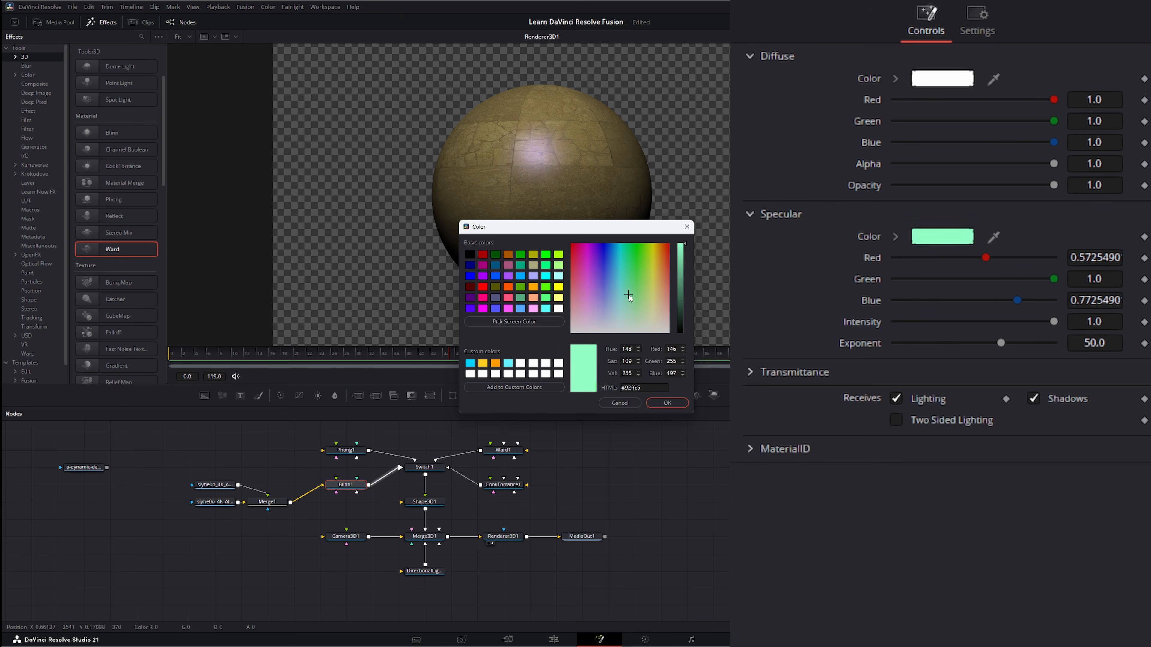
pyautogui.click(620, 401)
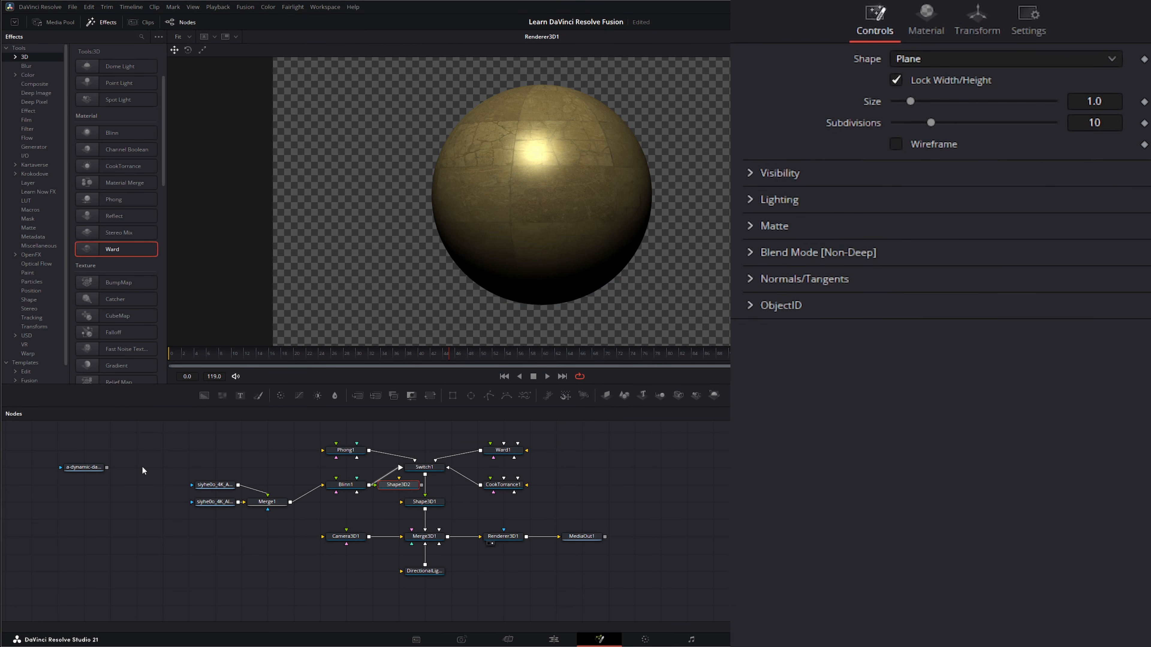
# Connect the dance video clip to the Blinn material's specular color input and play it back
pyautogui.moveTo(86, 467); pyautogui.dragTo(337, 478)
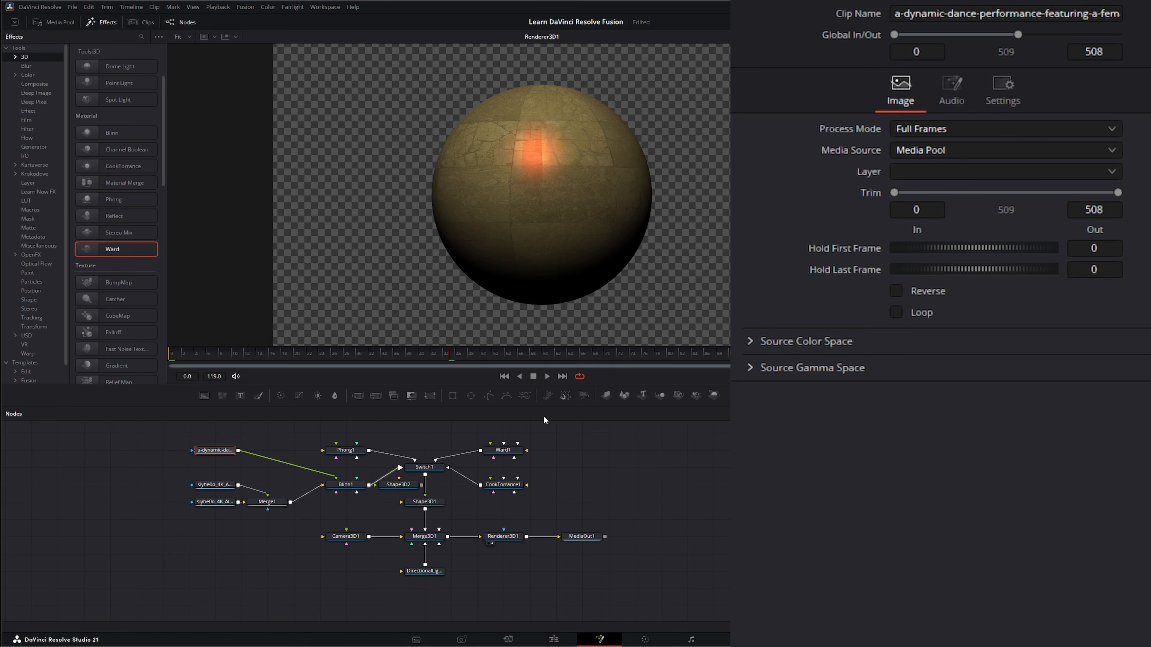
pyautogui.click(547, 375)
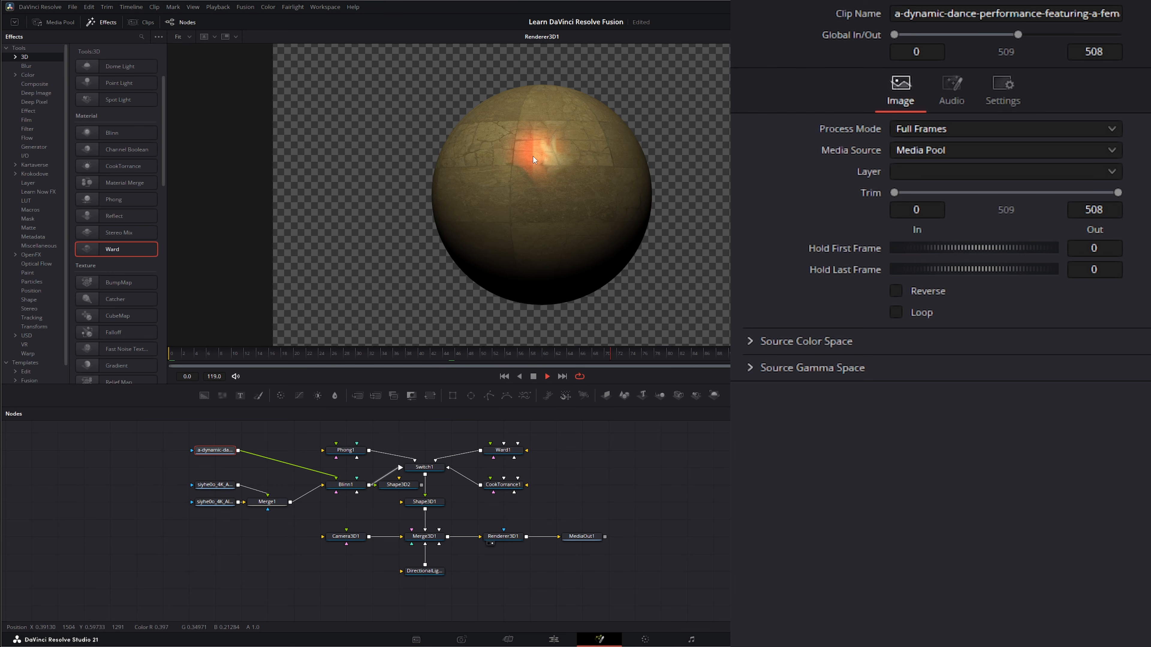
# Set the Blinn specular exponent to 10.2, then stop playback and return to the first frame
pyautogui.click(345, 484)
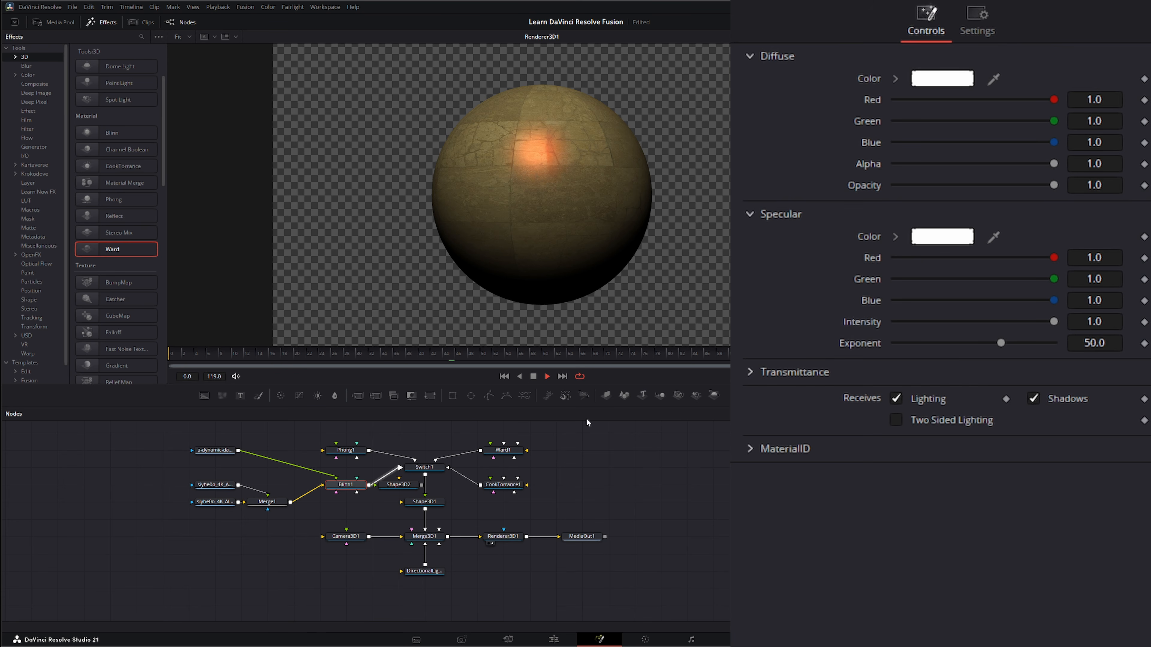
pyautogui.moveTo(1001, 343); pyautogui.dragTo(925, 344)
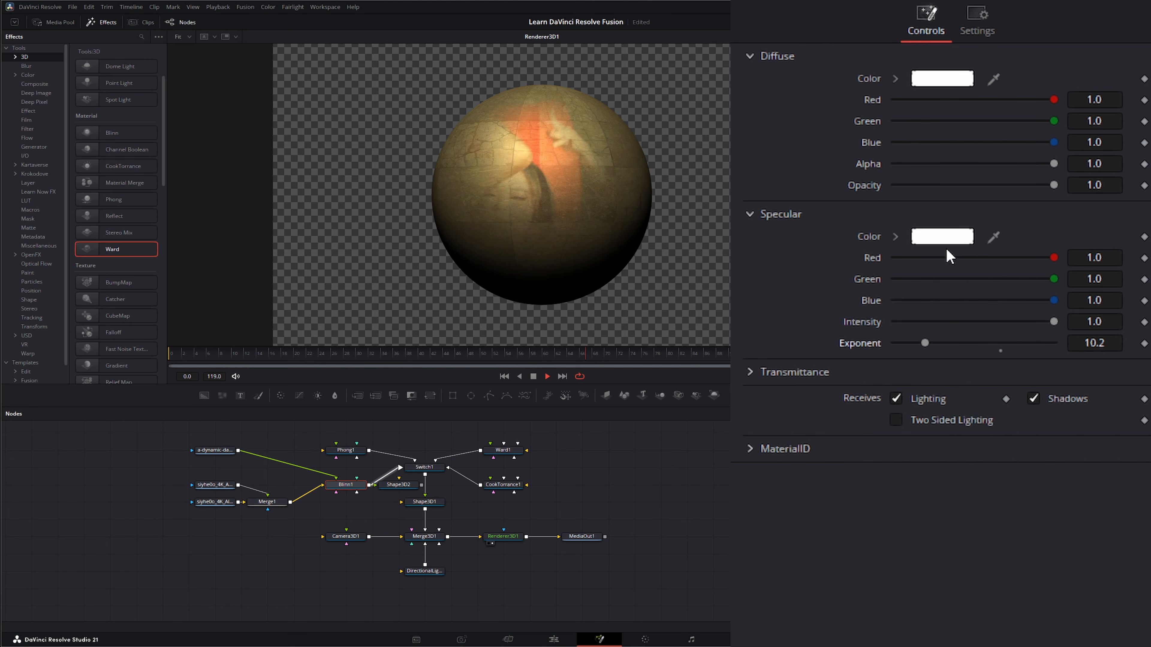
pyautogui.click(533, 377)
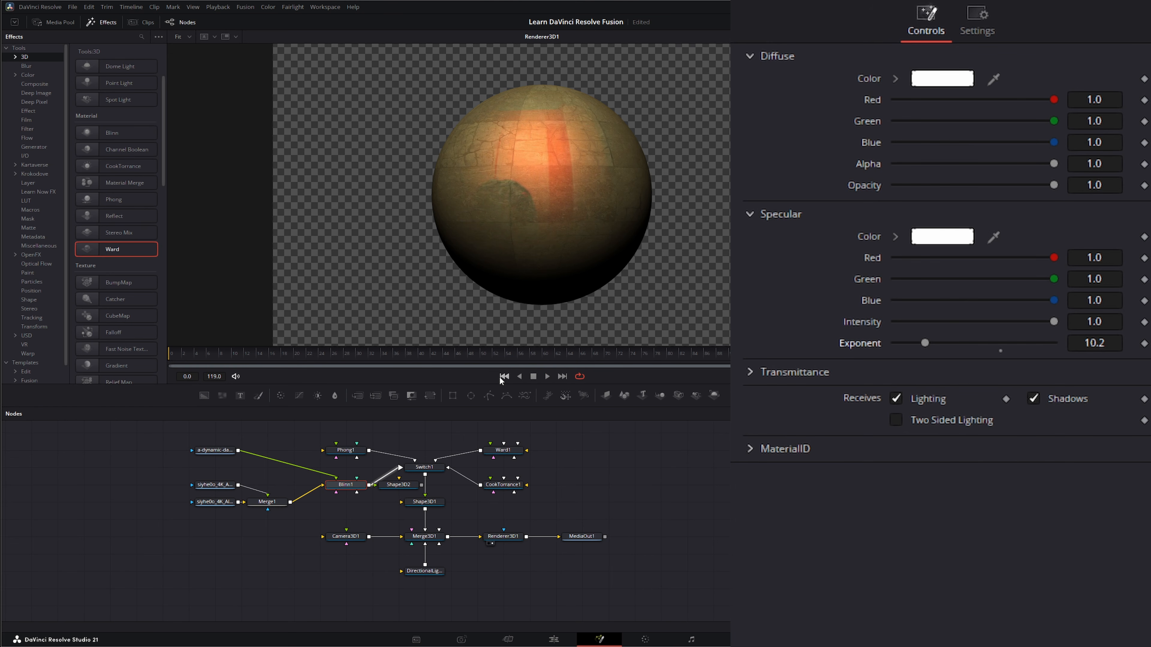
pyautogui.click(503, 378)
# Disconnect the dance video clip from the Blinn material's specular input and deselect the nodes
pyautogui.moveTo(336, 478); pyautogui.dragTo(77, 452)
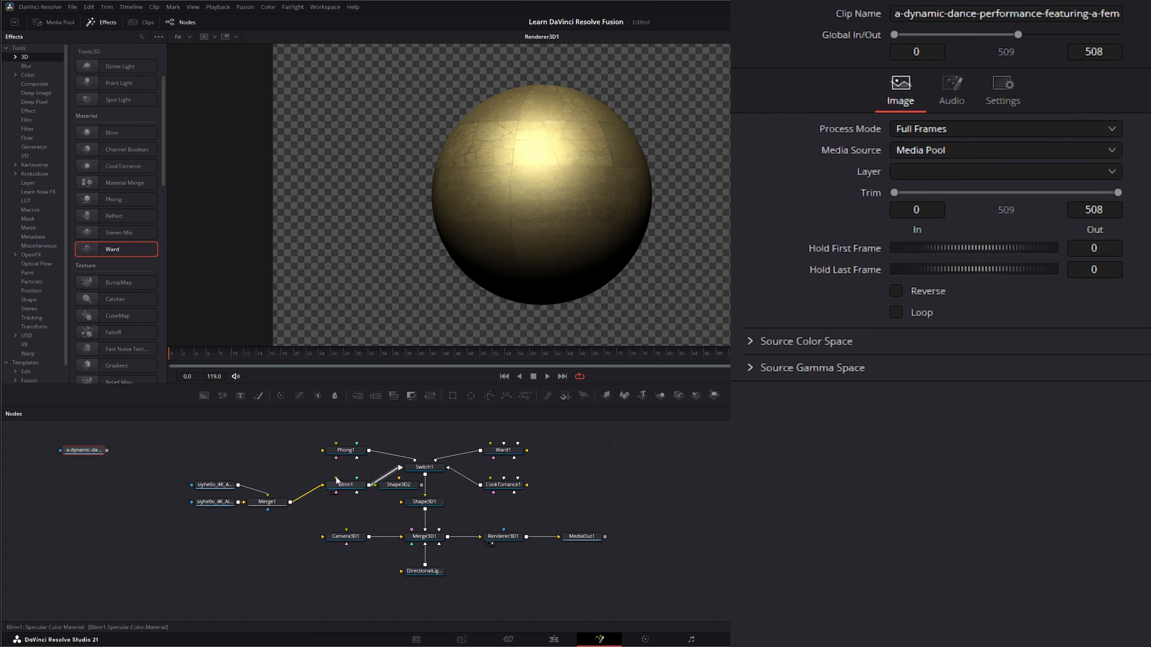
pyautogui.moveTo(335, 476); pyautogui.dragTo(272, 461)
pyautogui.click(391, 596)
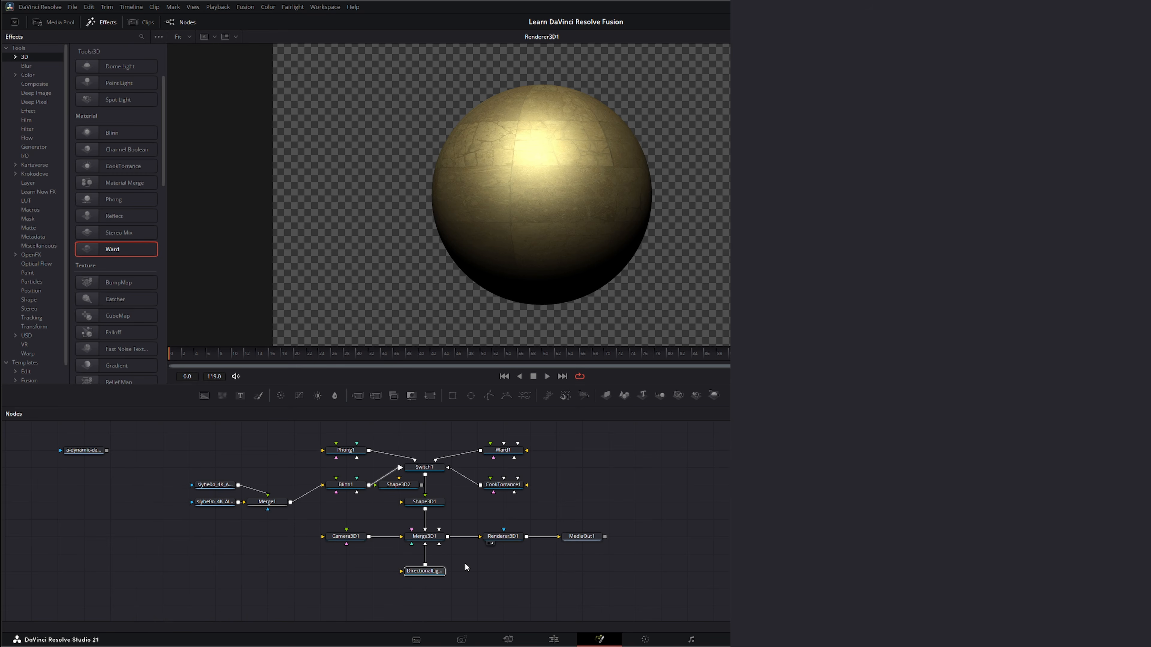
# Disconnect the merged albedo/AO texture from the Blinn material's diffuse input
pyautogui.click(346, 485)
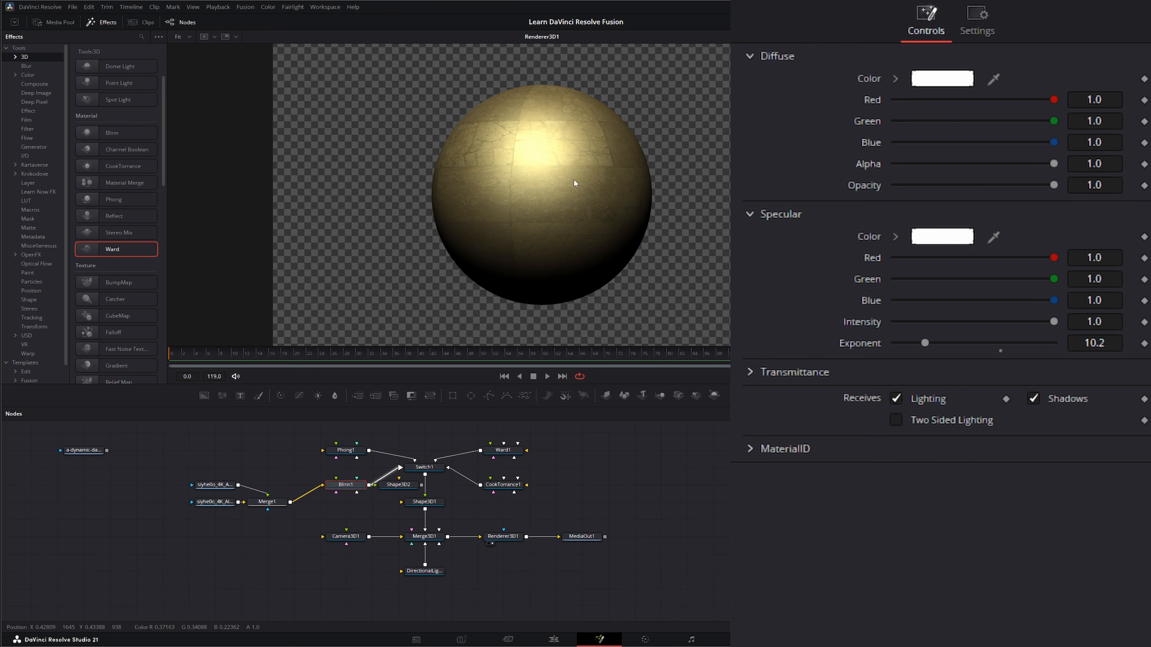
pyautogui.moveTo(350, 597); pyautogui.dragTo(499, 556)
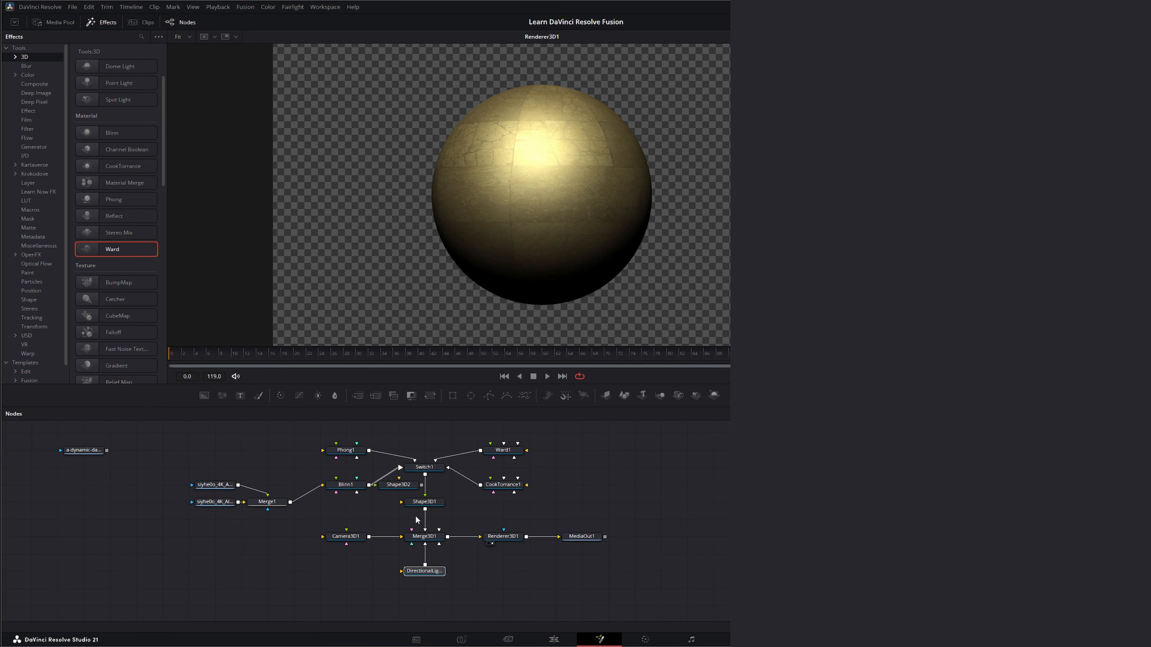
pyautogui.click(350, 485)
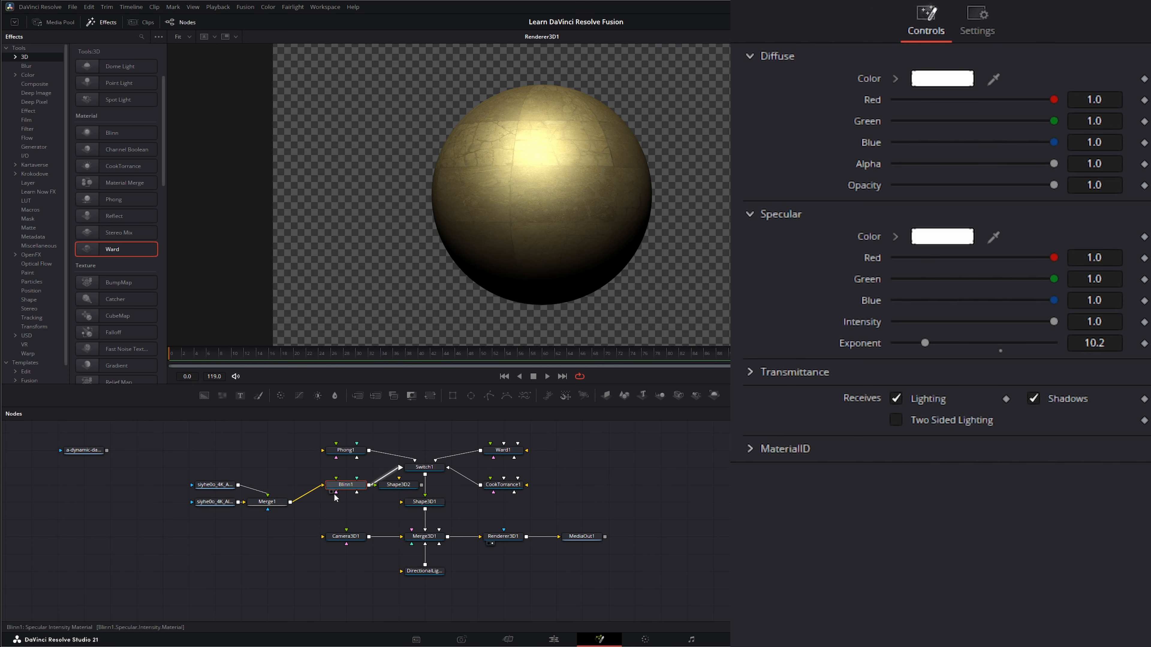
pyautogui.moveTo(338, 492)
pyautogui.mouseDown()
pyautogui.moveTo(310, 516)
pyautogui.moveTo(354, 496)
pyautogui.mouseUp()
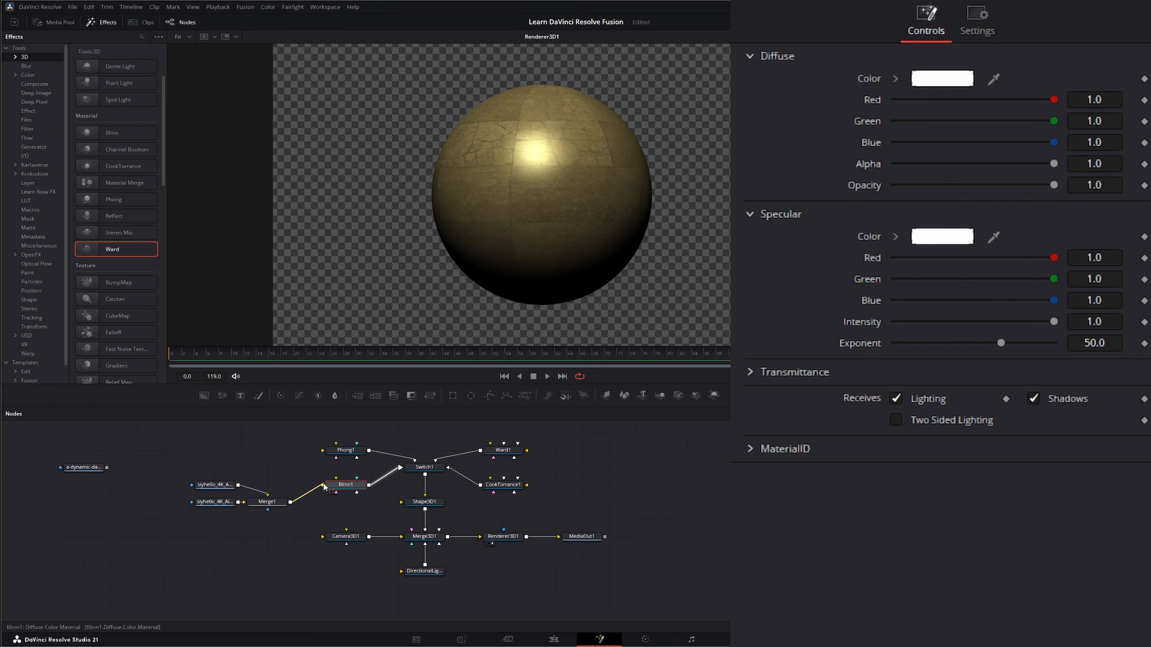
pyautogui.moveTo(321, 486); pyautogui.dragTo(358, 504)
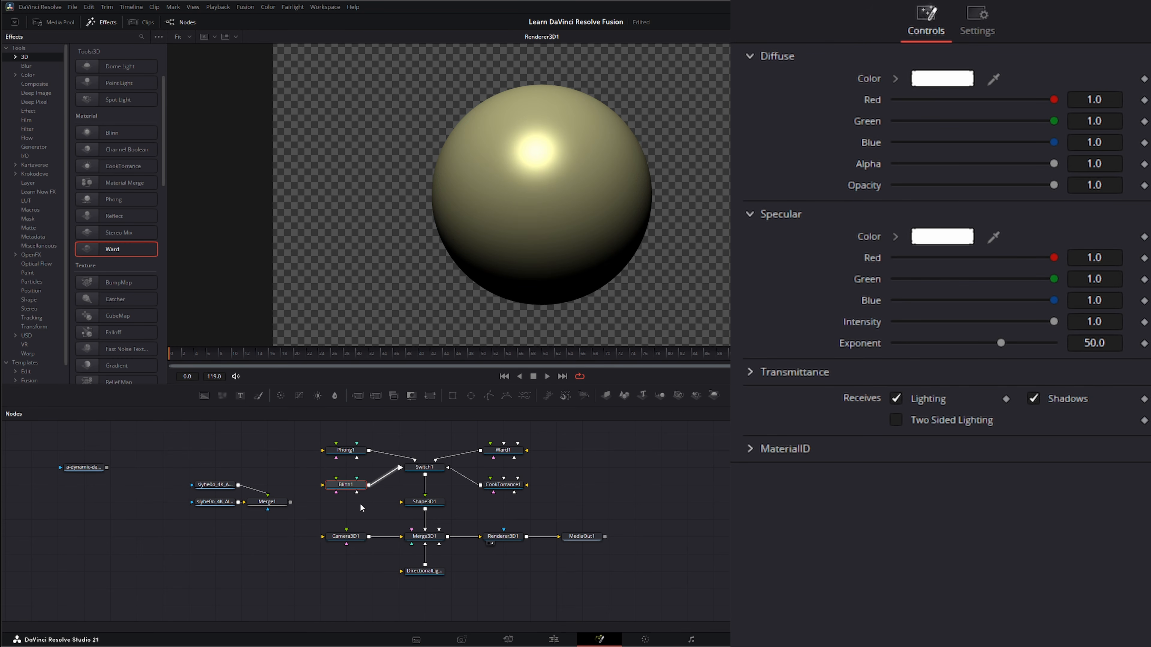
# Add a Text node above the Blinn material and enter the text TEXT
pyautogui.moveTo(346, 450); pyautogui.dragTo(347, 434)
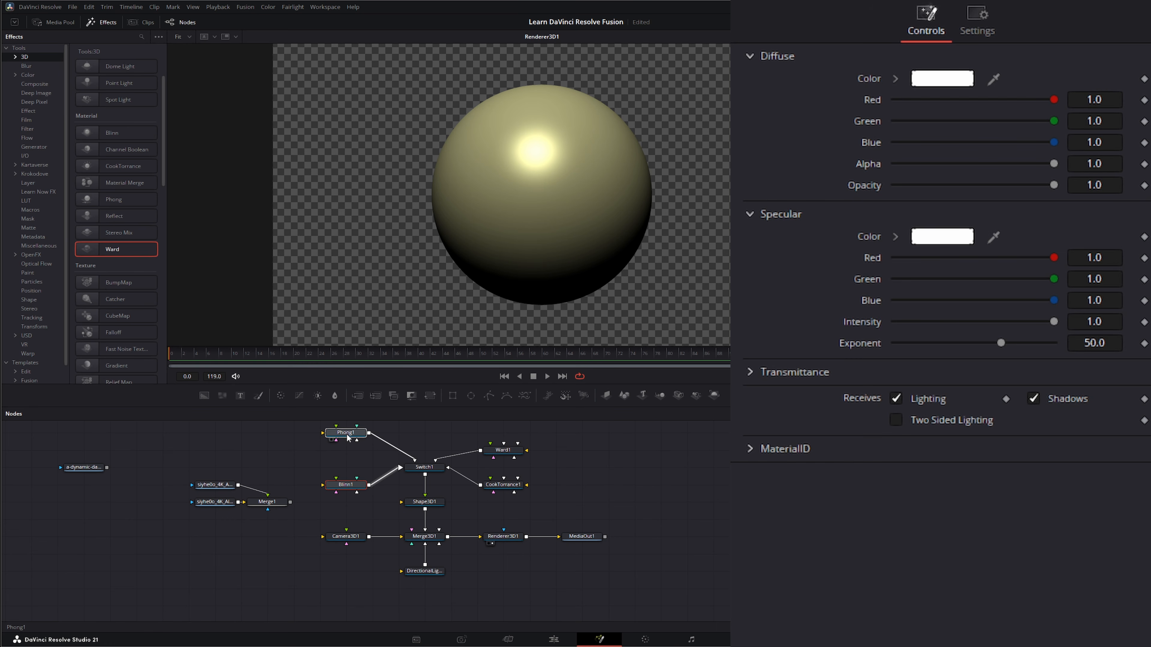
pyautogui.click(261, 439)
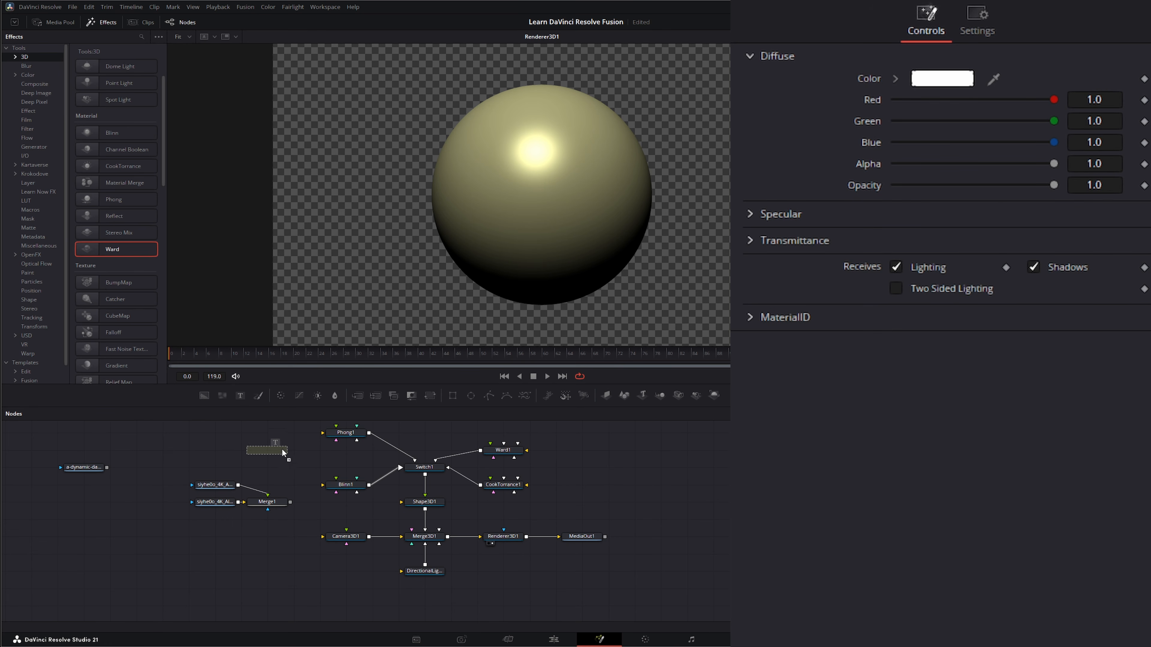
pyautogui.moveTo(282, 452); pyautogui.dragTo(480, 262)
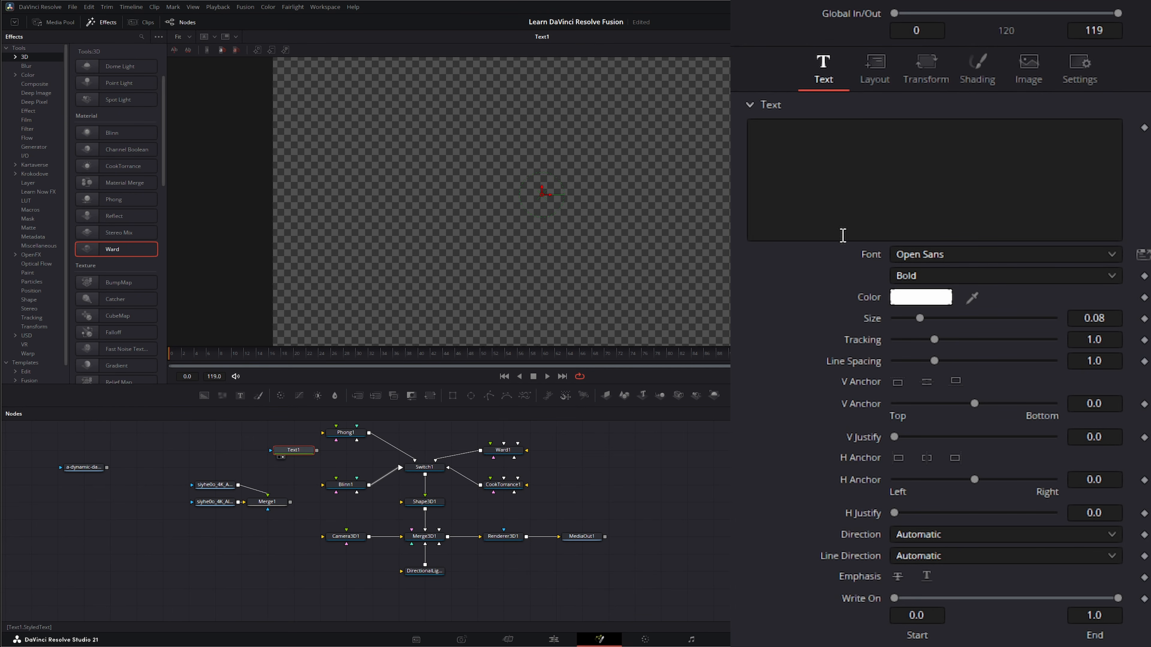
pyautogui.click(851, 156)
pyautogui.write('TEXT')
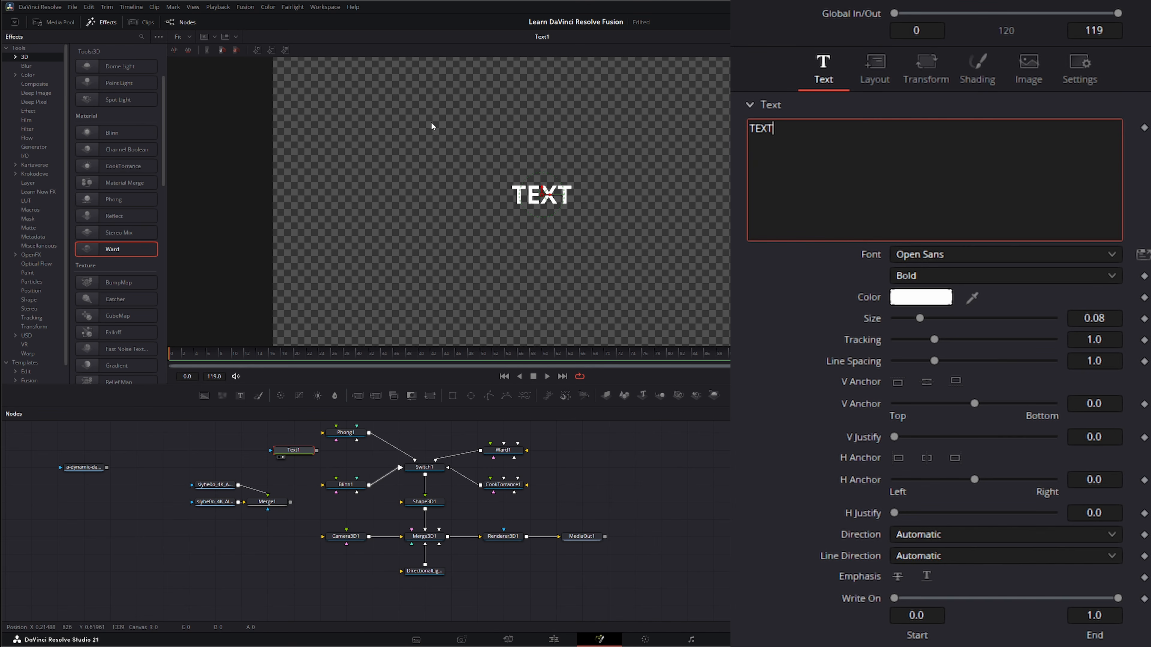
# Connect the Text node to the Blinn material's diffuse color input and view the renderer output
pyautogui.moveTo(292, 451); pyautogui.dragTo(321, 488)
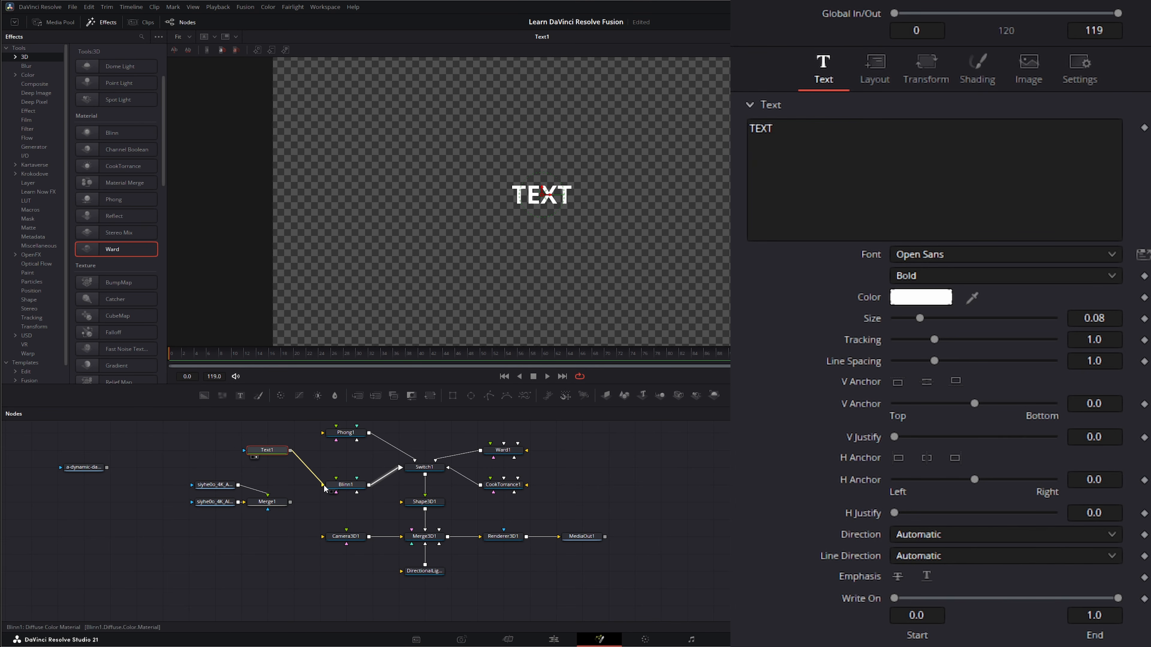
pyautogui.click(353, 486)
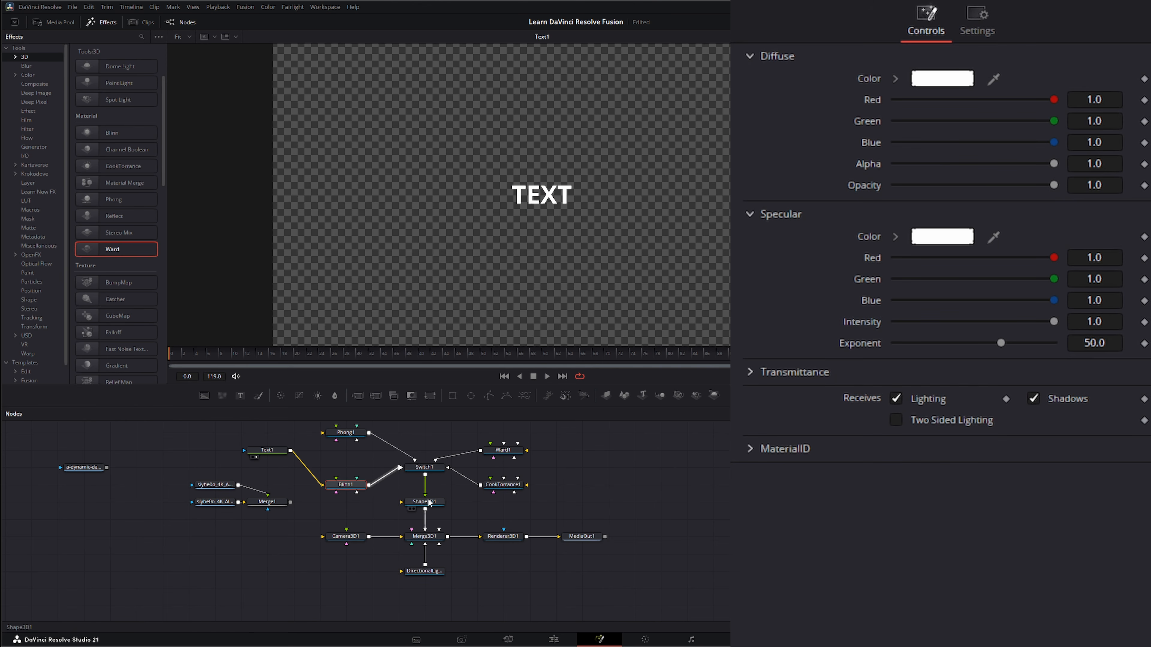
pyautogui.moveTo(503, 536); pyautogui.dragTo(511, 242)
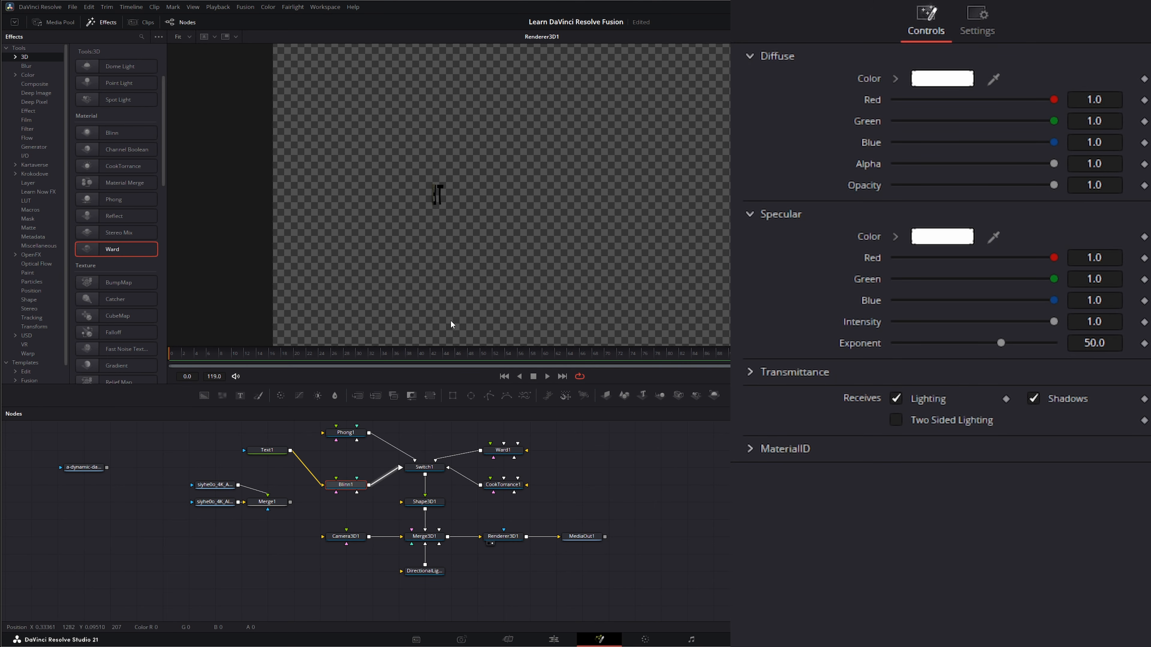
# Set the text size to 0.2701 and rotate the sphere to 83.6 degrees around Y
pyautogui.click(268, 451)
pyautogui.moveTo(921, 317); pyautogui.dragTo(980, 318)
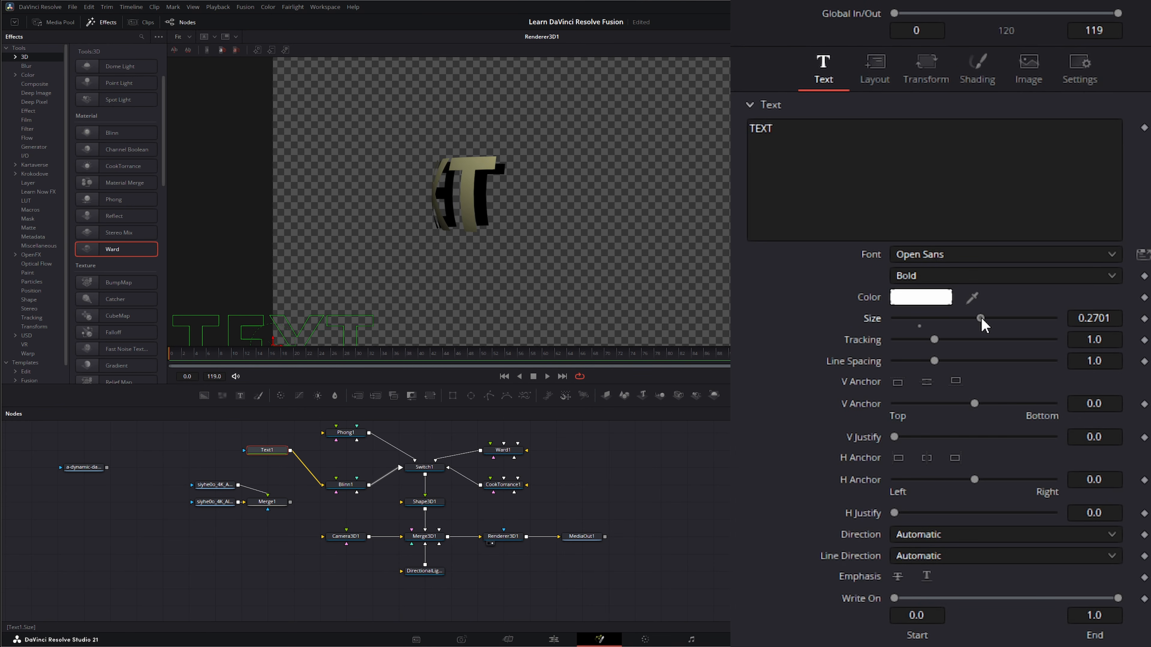
pyautogui.click(432, 505)
pyautogui.moveTo(963, 219); pyautogui.dragTo(1001, 219)
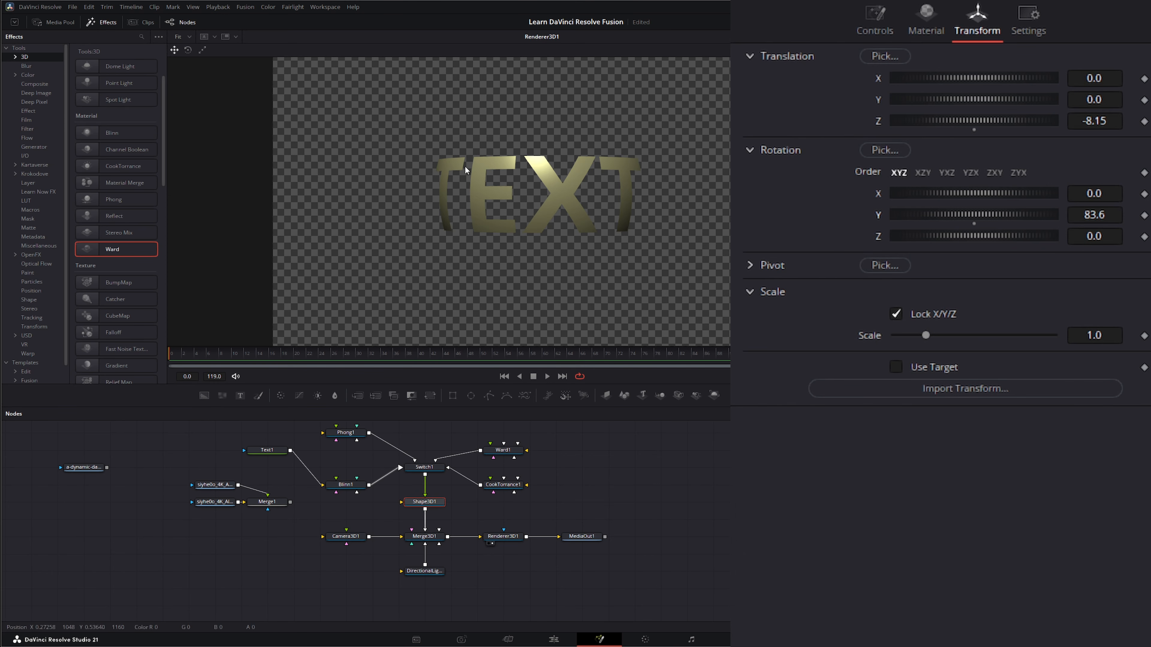
# Move the Text connection from the Blinn diffuse input to its specular exponent input
pyautogui.moveTo(321, 486); pyautogui.dragTo(315, 457)
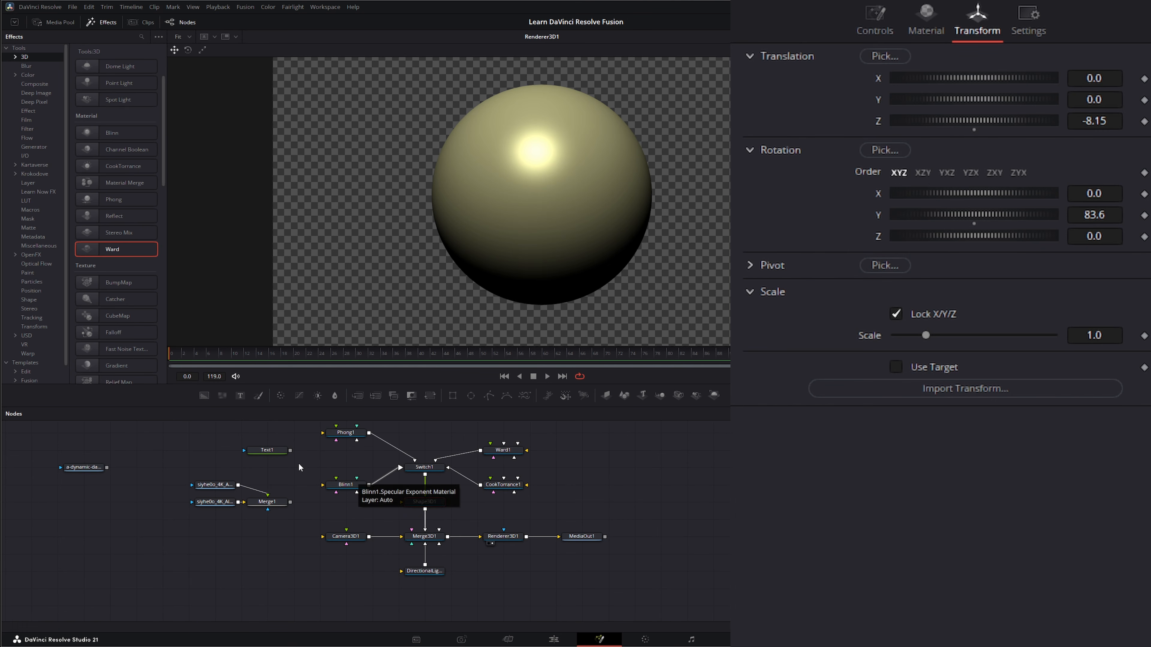
pyautogui.moveTo(290, 450); pyautogui.dragTo(311, 446)
pyautogui.moveTo(361, 477); pyautogui.dragTo(357, 483)
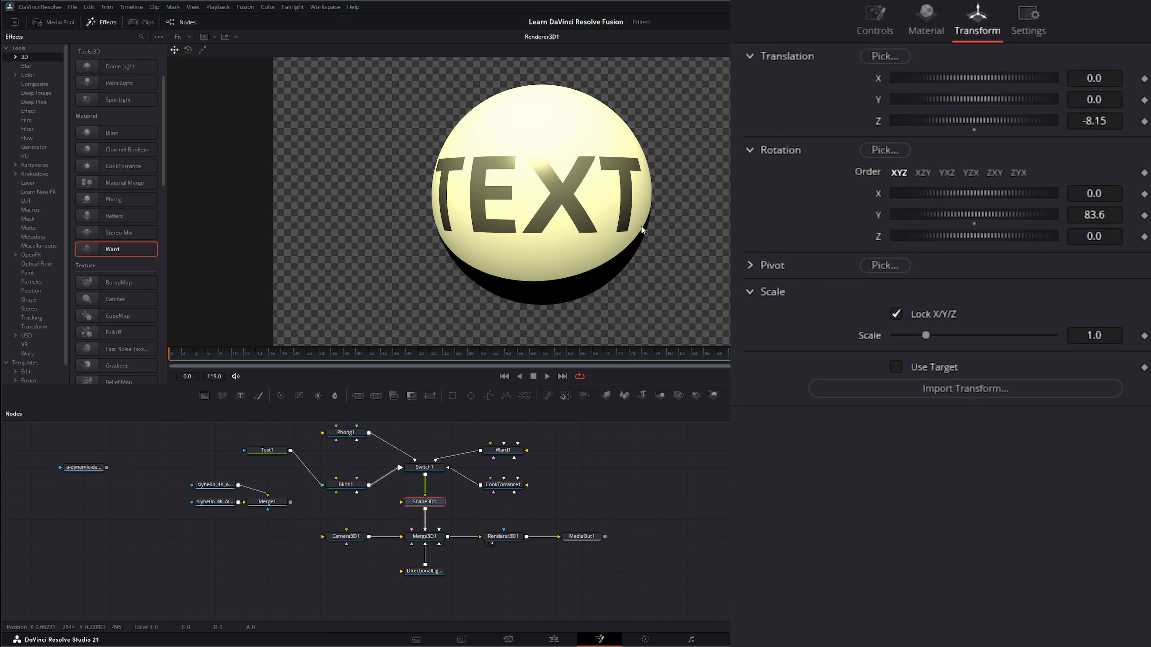
# Disconnect the Text node from the Blinn material and move the Text node aside
pyautogui.click(343, 488)
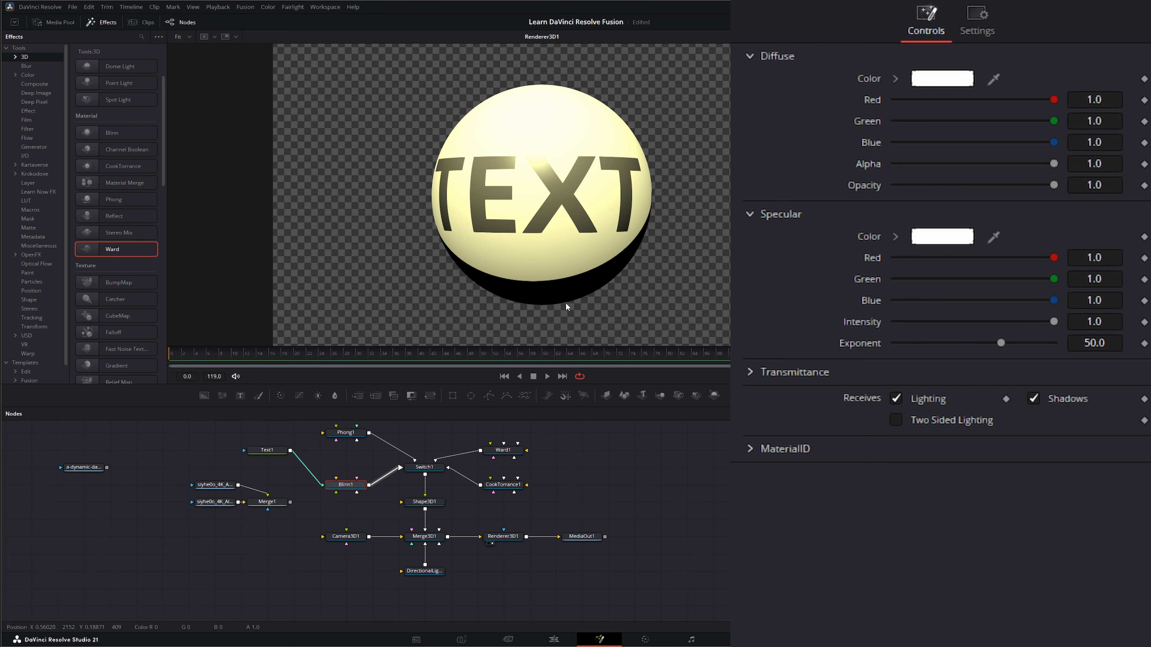
pyautogui.click(321, 484)
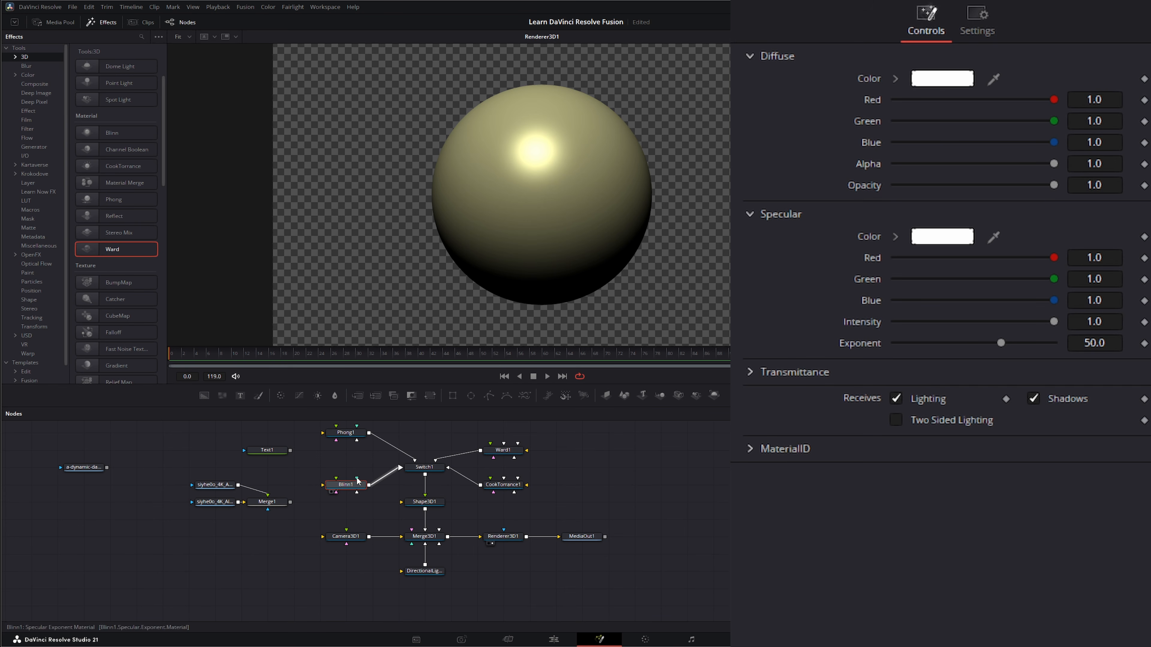
pyautogui.moveTo(356, 479); pyautogui.dragTo(357, 456)
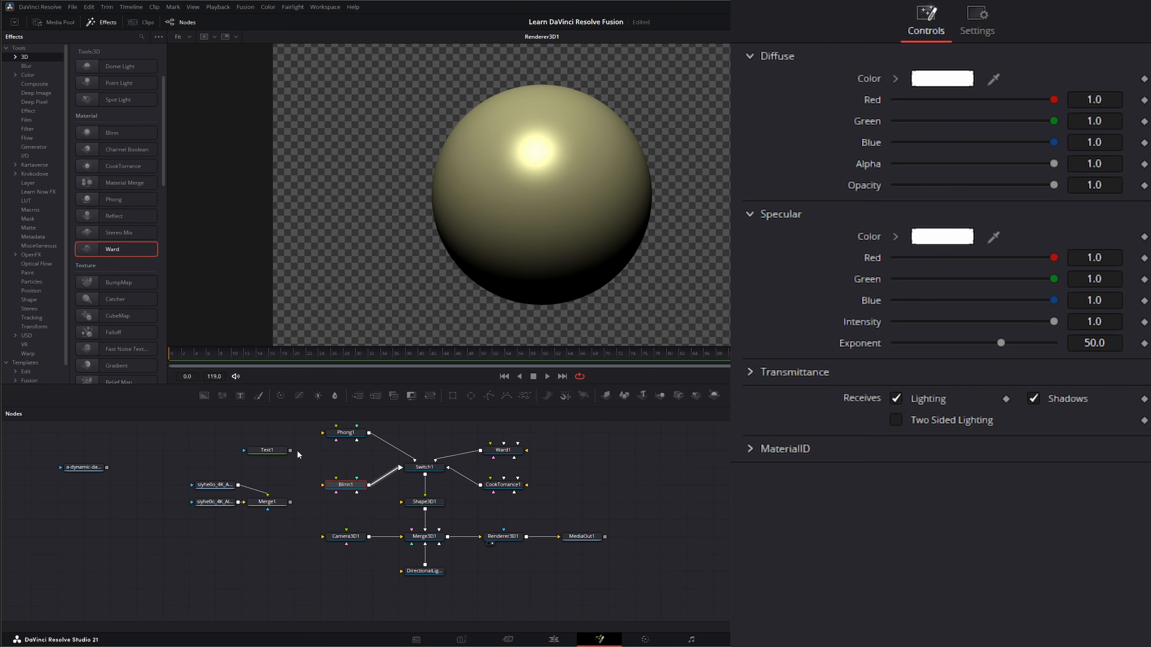
pyautogui.moveTo(268, 451); pyautogui.dragTo(216, 453)
# Add a Background node set to a gradient with a fully transparent start color
pyautogui.moveTo(205, 396); pyautogui.dragTo(295, 452)
pyautogui.press('1')
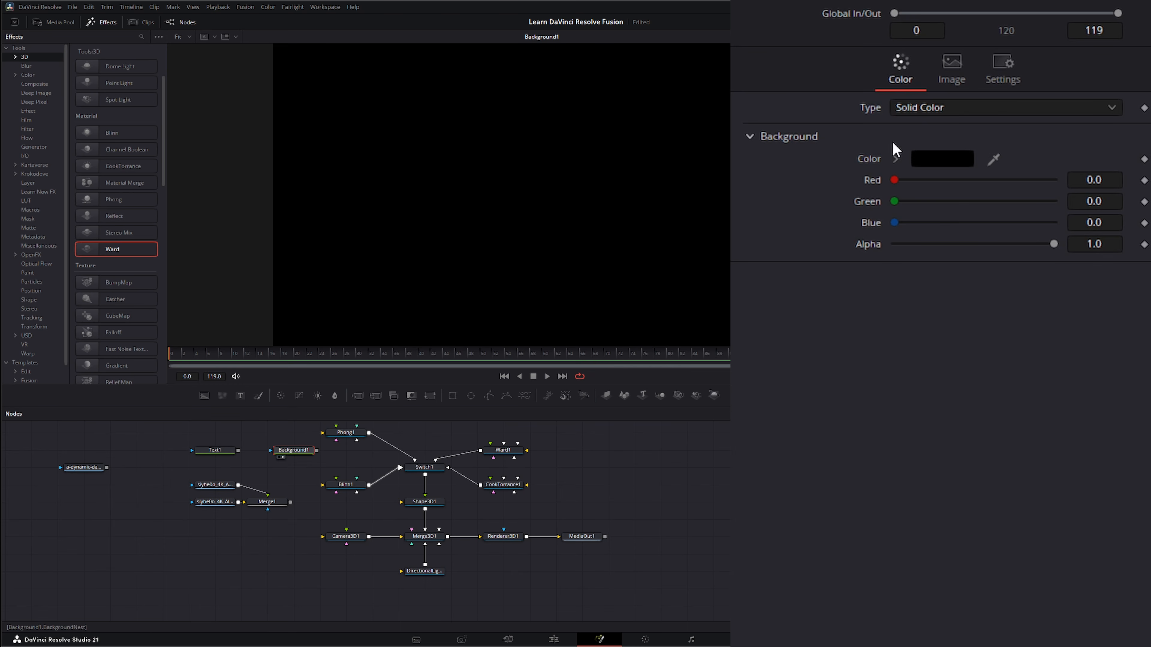
pyautogui.click(916, 110)
pyautogui.click(944, 206)
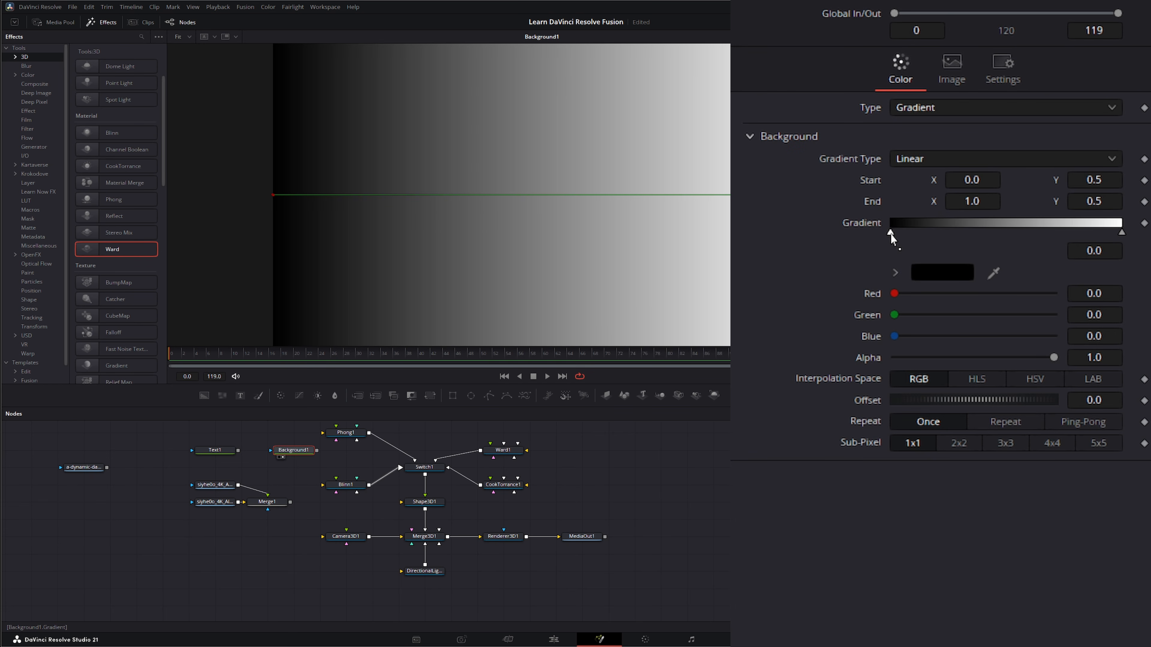
pyautogui.moveTo(1055, 358); pyautogui.dragTo(880, 362)
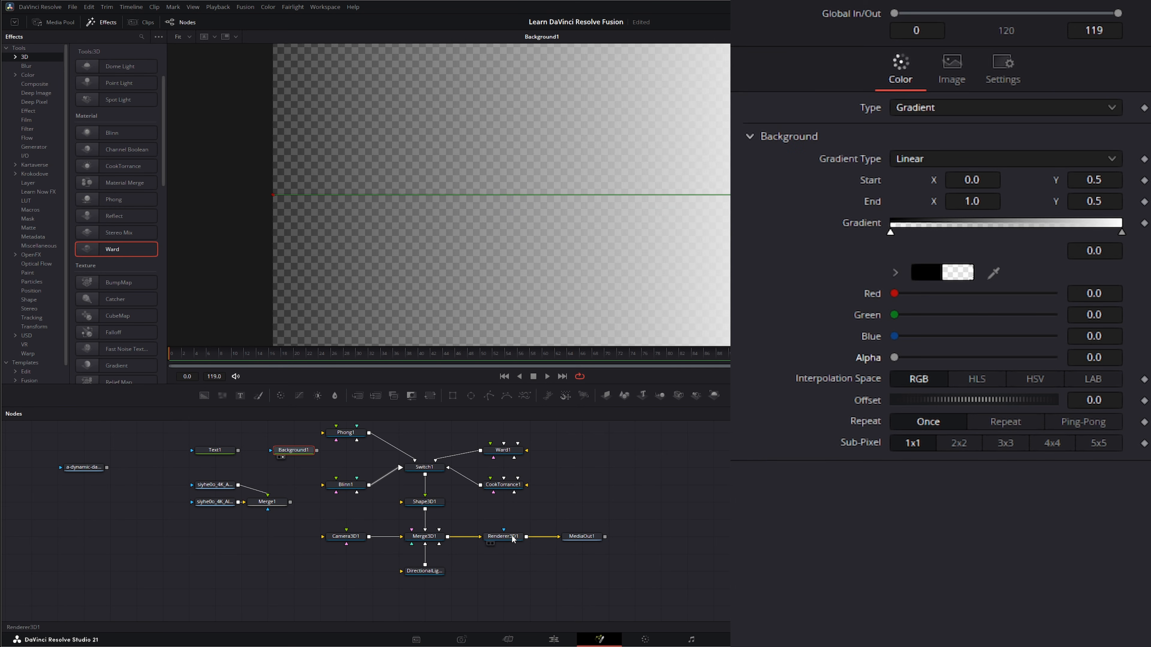
pyautogui.moveTo(513, 219); pyautogui.dragTo(513, 218)
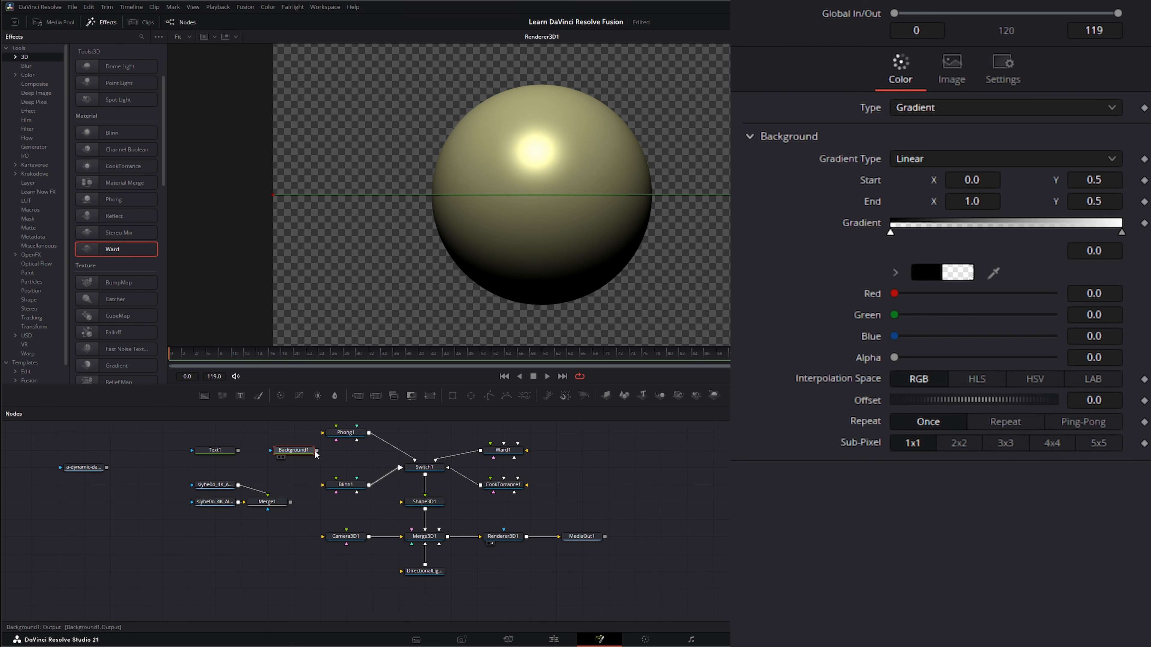
# Connect the gradient Background to the Blinn material, then delete the Background node
pyautogui.moveTo(317, 450); pyautogui.dragTo(345, 483)
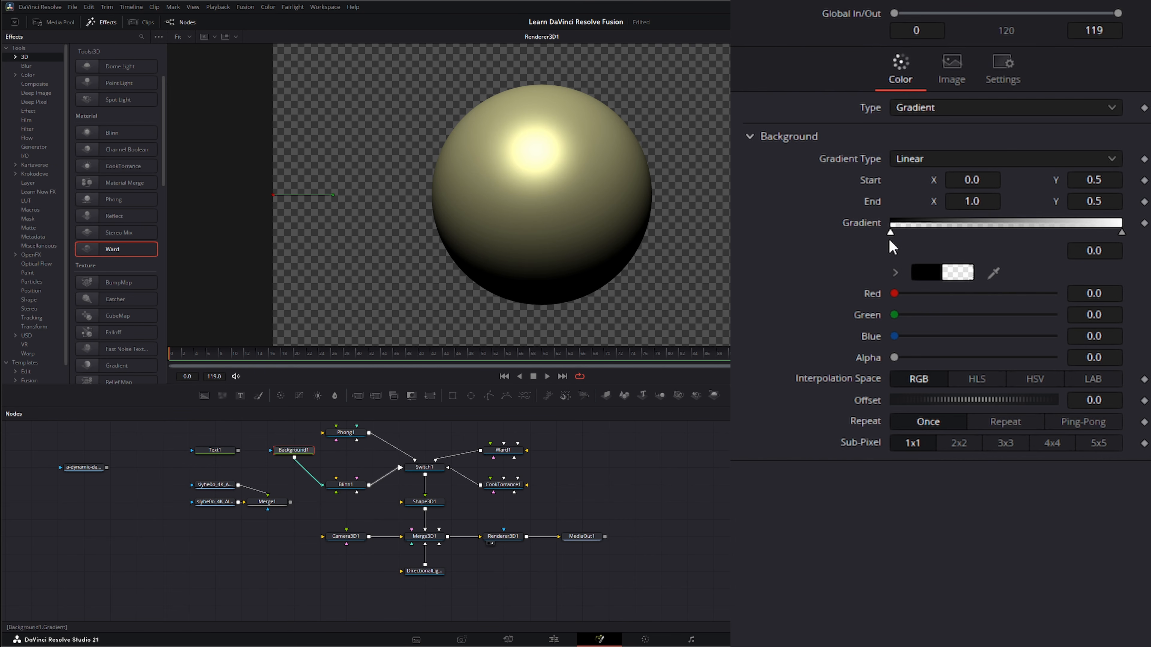
pyautogui.moveTo(892, 232)
pyautogui.mouseDown()
pyautogui.moveTo(1024, 232)
pyautogui.moveTo(891, 232)
pyautogui.mouseUp()
pyautogui.moveTo(1122, 231)
pyautogui.mouseDown()
pyautogui.moveTo(991, 235)
pyautogui.moveTo(1128, 231)
pyautogui.mouseUp()
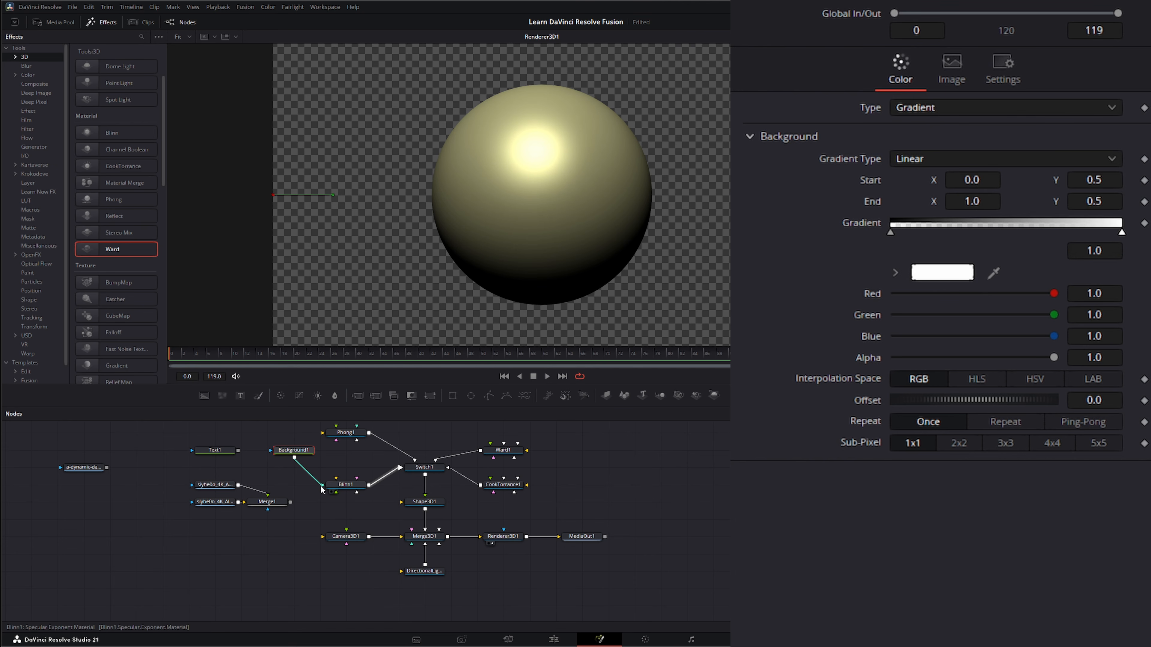
pyautogui.click(282, 449)
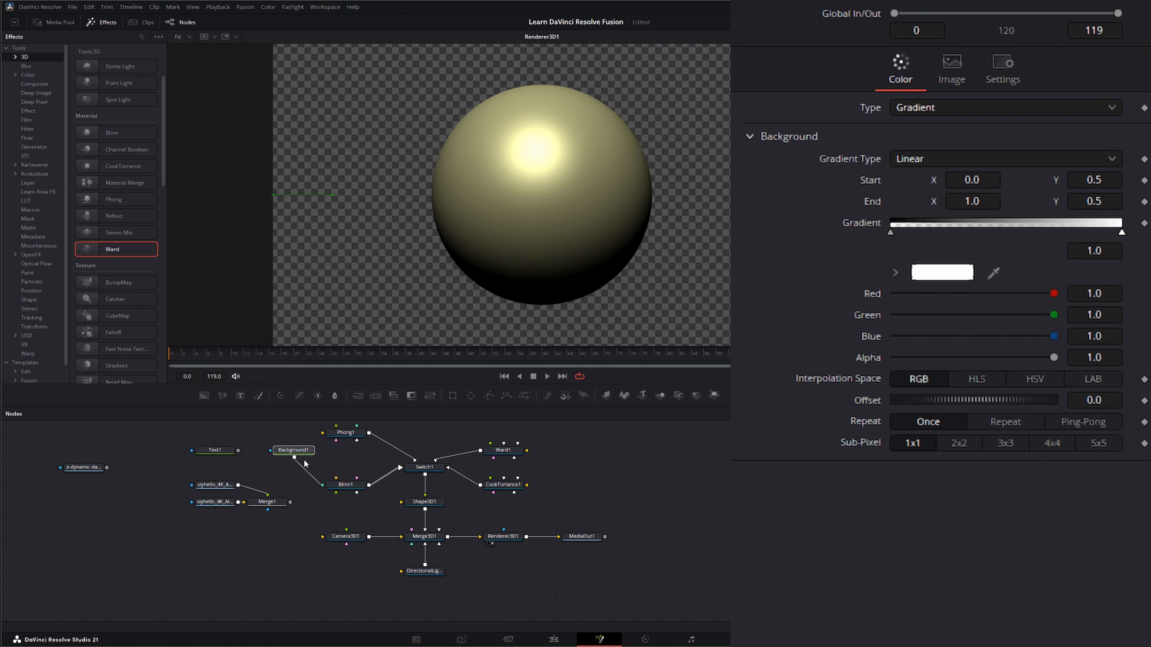
pyautogui.press('Delete')
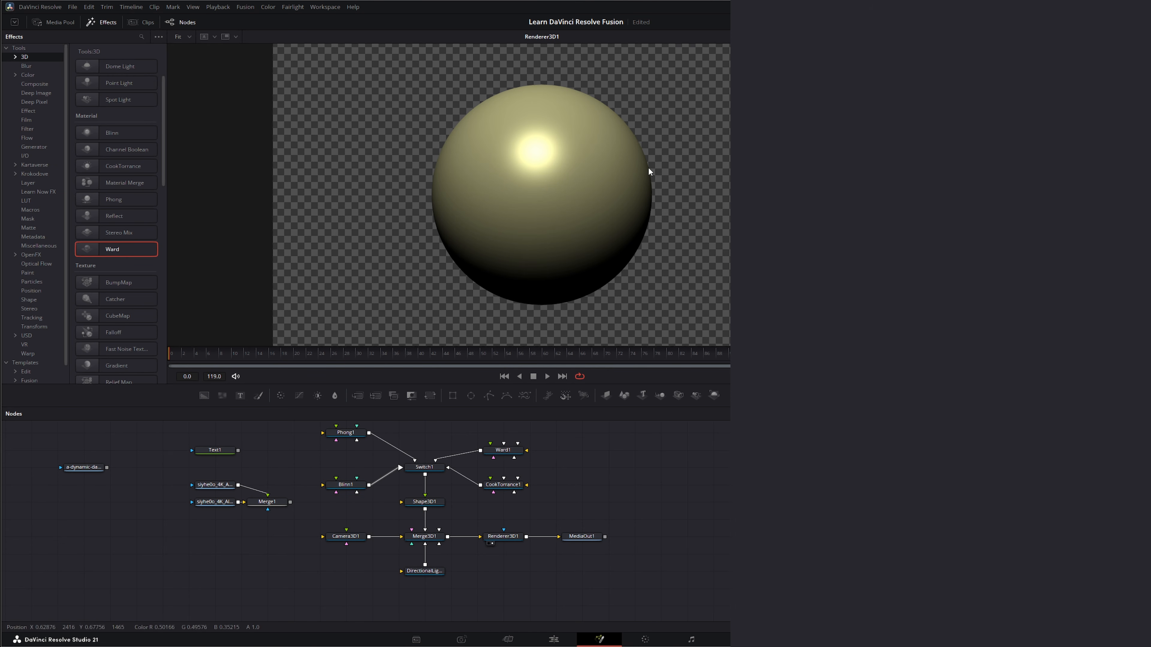
# Connect the Text node to the Blinn material's specular intensity input and view the text
pyautogui.click(346, 488)
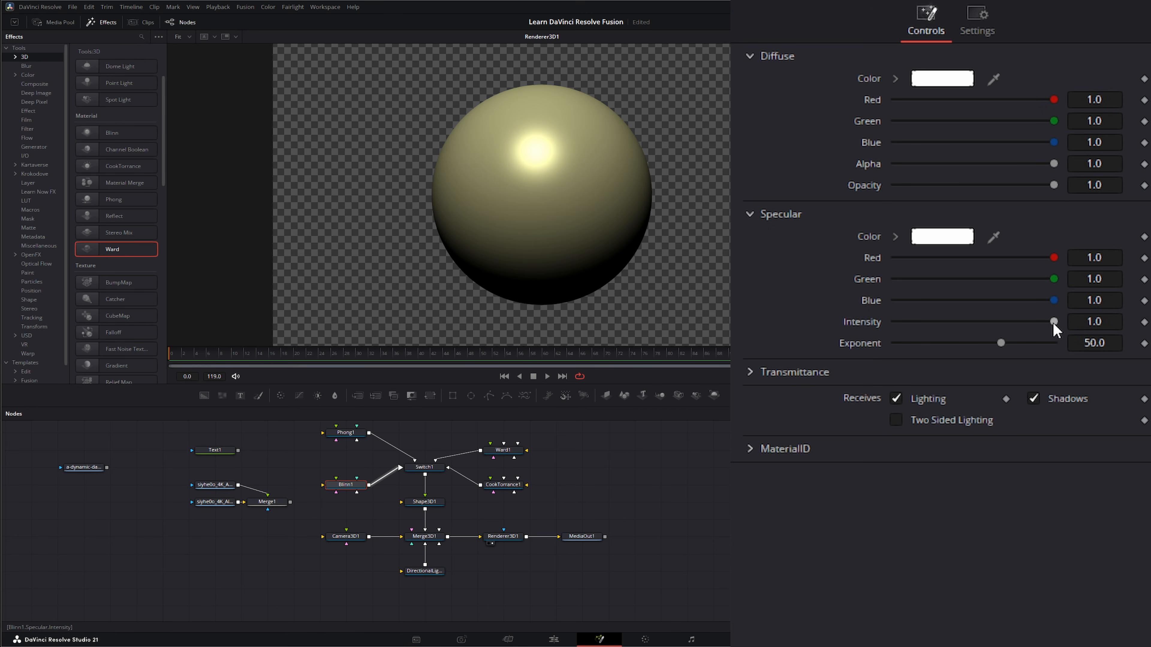
pyautogui.moveTo(1053, 322)
pyautogui.mouseDown()
pyautogui.moveTo(932, 324)
pyautogui.moveTo(1049, 327)
pyautogui.mouseUp()
pyautogui.moveTo(973, 348); pyautogui.dragTo(1086, 341)
pyautogui.moveTo(238, 451); pyautogui.dragTo(336, 494)
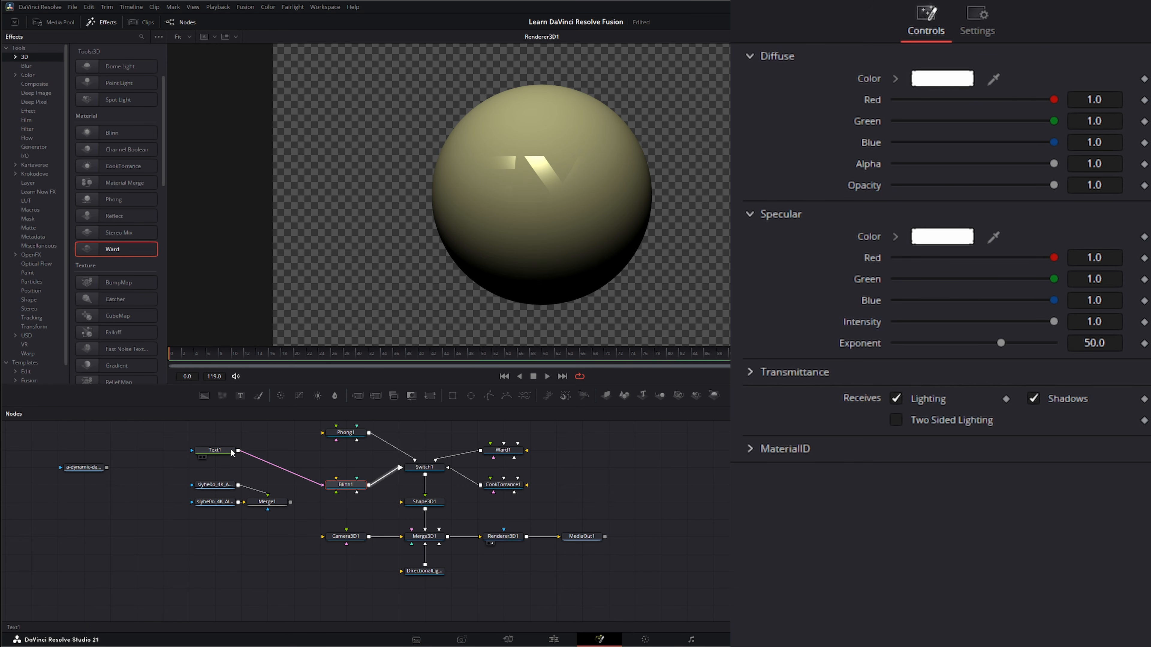
pyautogui.moveTo(227, 452); pyautogui.dragTo(406, 174)
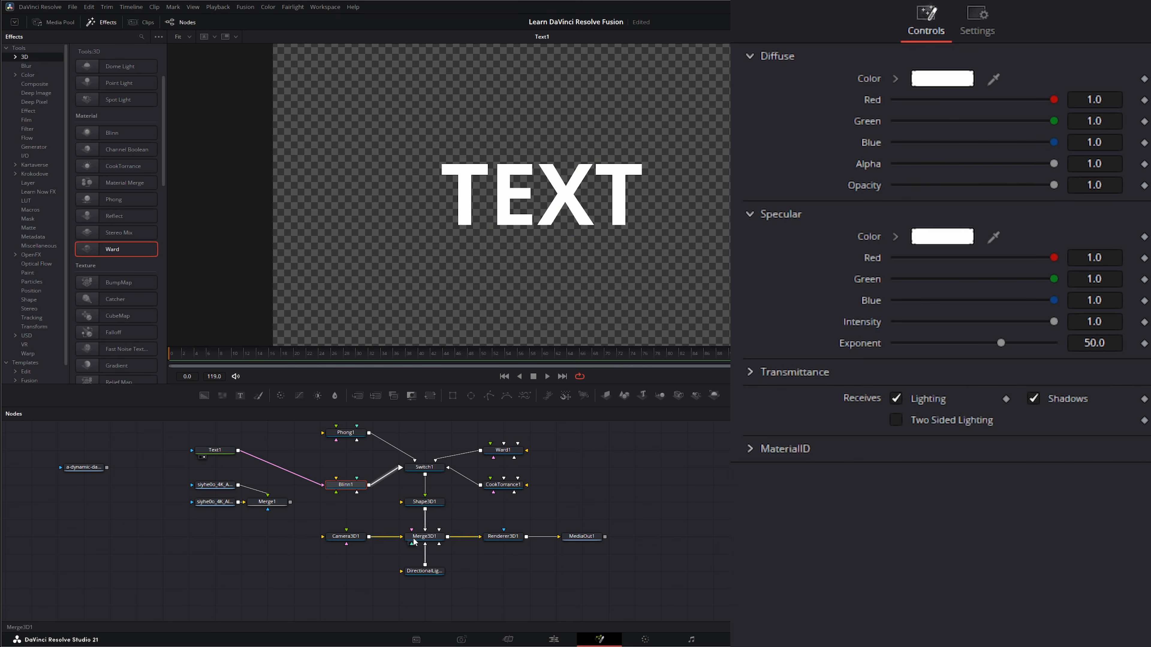
# View the renderer and set the Blinn specular exponent to 8.9
pyautogui.click(492, 543)
pyautogui.moveTo(1001, 346); pyautogui.dragTo(923, 343)
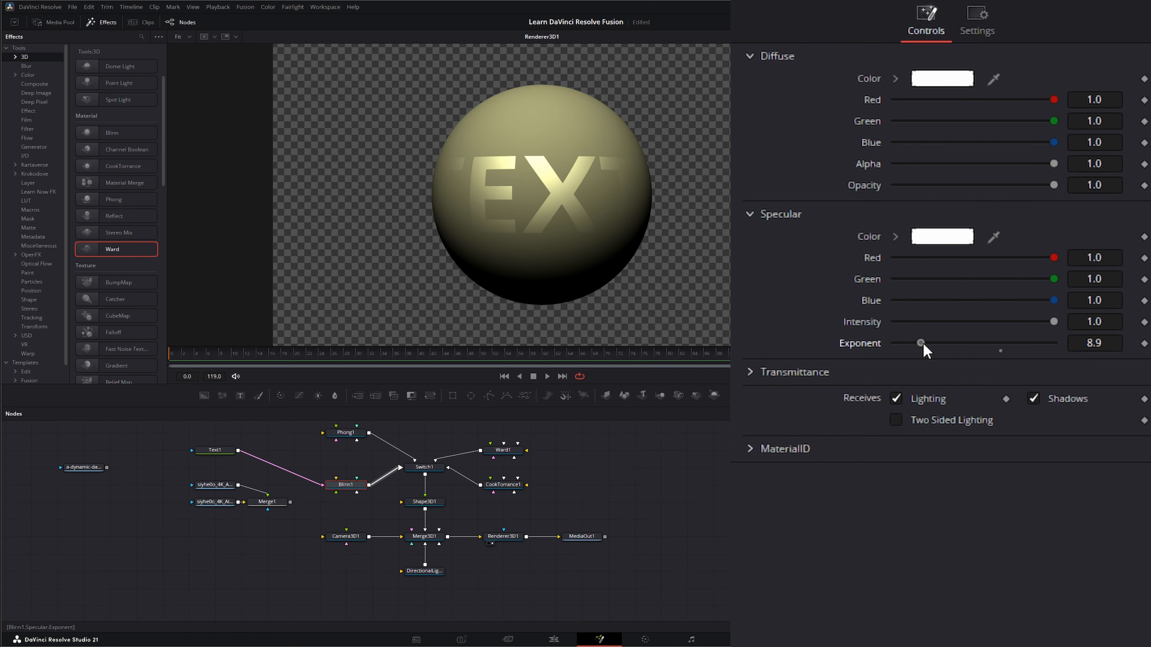
pyautogui.moveTo(1053, 321); pyautogui.dragTo(1084, 334)
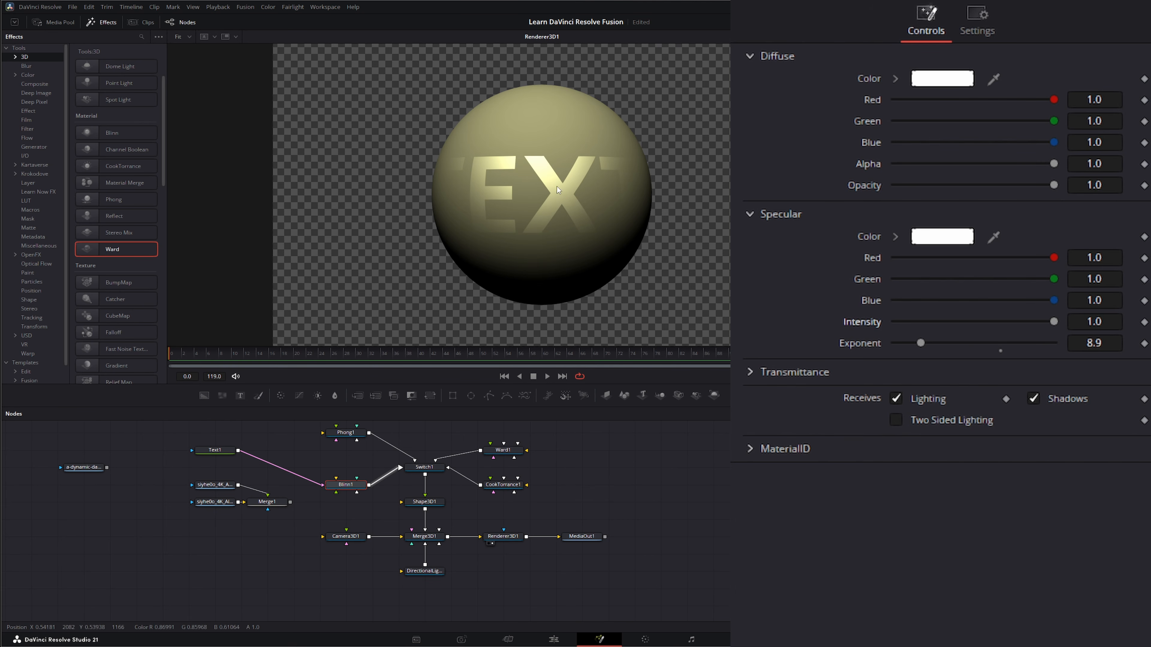
# Rotate the sphere to 94.5 degrees around Y and disconnect the Text node from the Blinn material
pyautogui.click(418, 503)
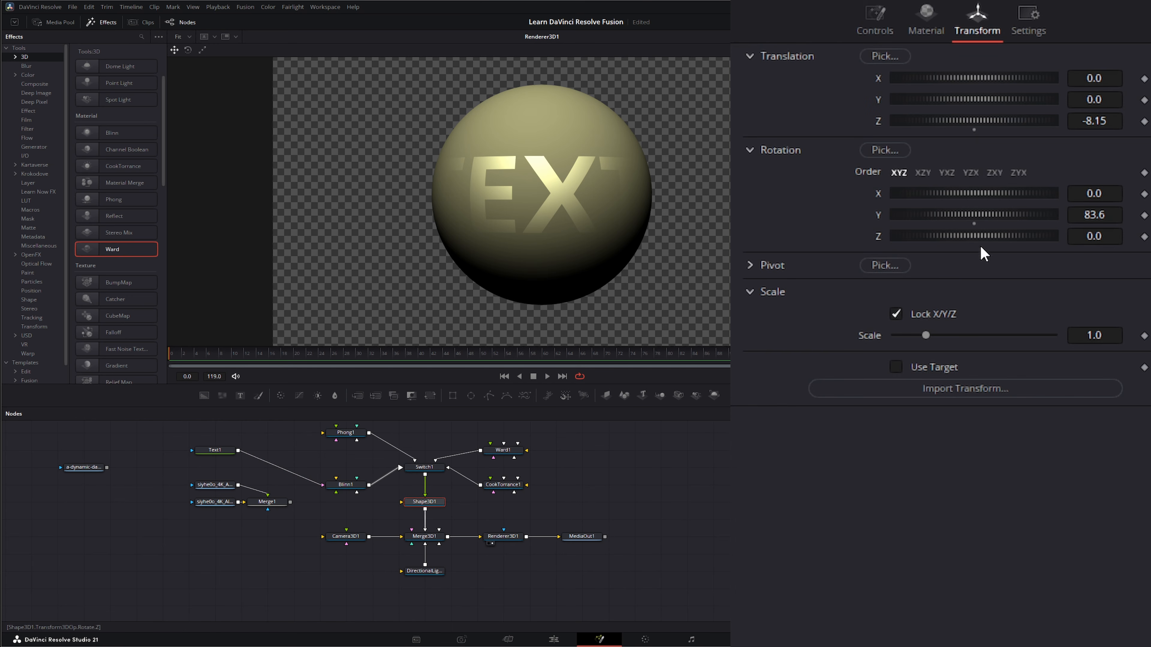
pyautogui.moveTo(965, 214)
pyautogui.mouseDown()
pyautogui.moveTo(991, 220)
pyautogui.moveTo(917, 219)
pyautogui.moveTo(1020, 216)
pyautogui.moveTo(933, 221)
pyautogui.moveTo(986, 219)
pyautogui.moveTo(971, 222)
pyautogui.mouseUp()
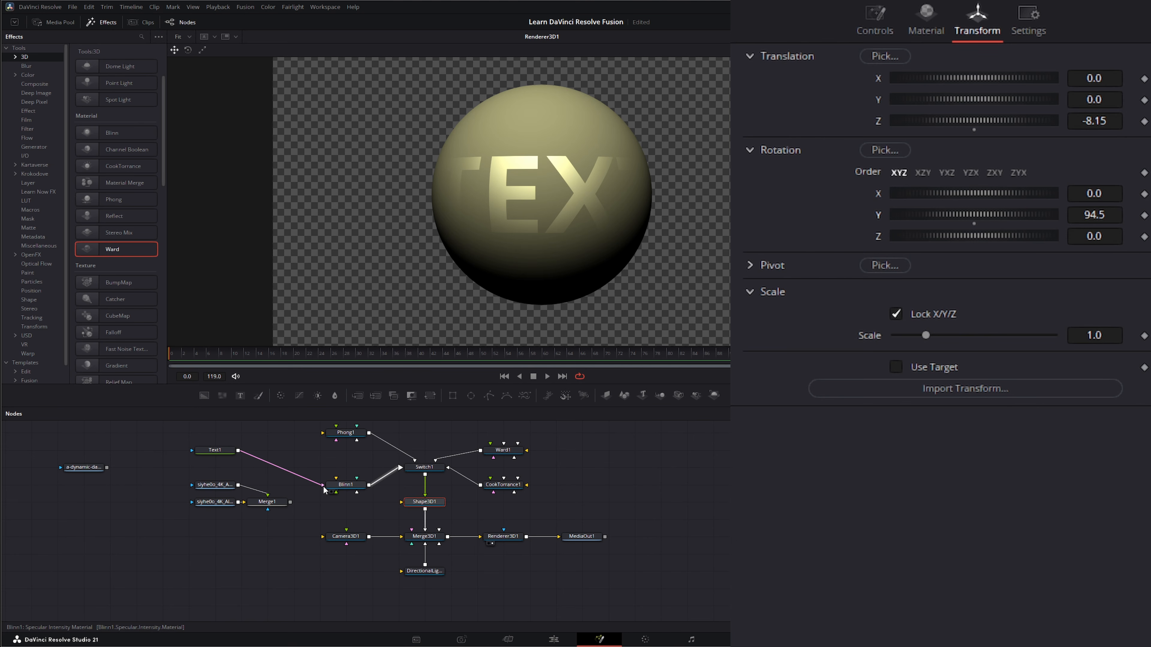
pyautogui.moveTo(324, 489); pyautogui.dragTo(94, 450)
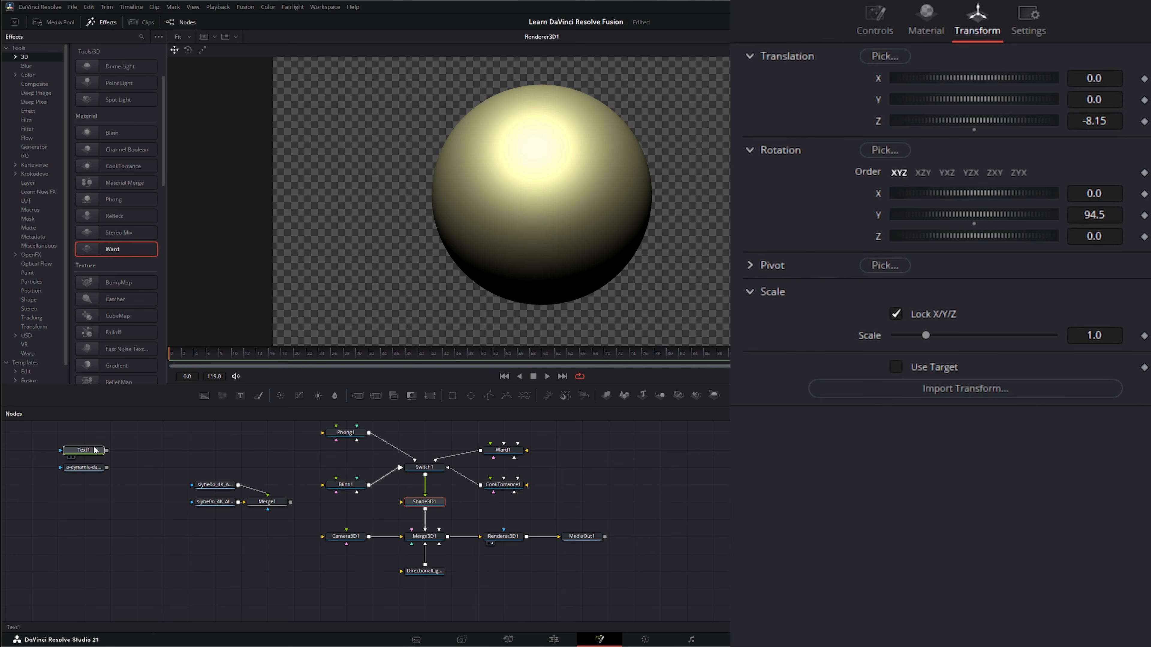
# Connect the merged Albedo and AO image output to the Blinn material's diffuse color input
pyautogui.click(94, 450)
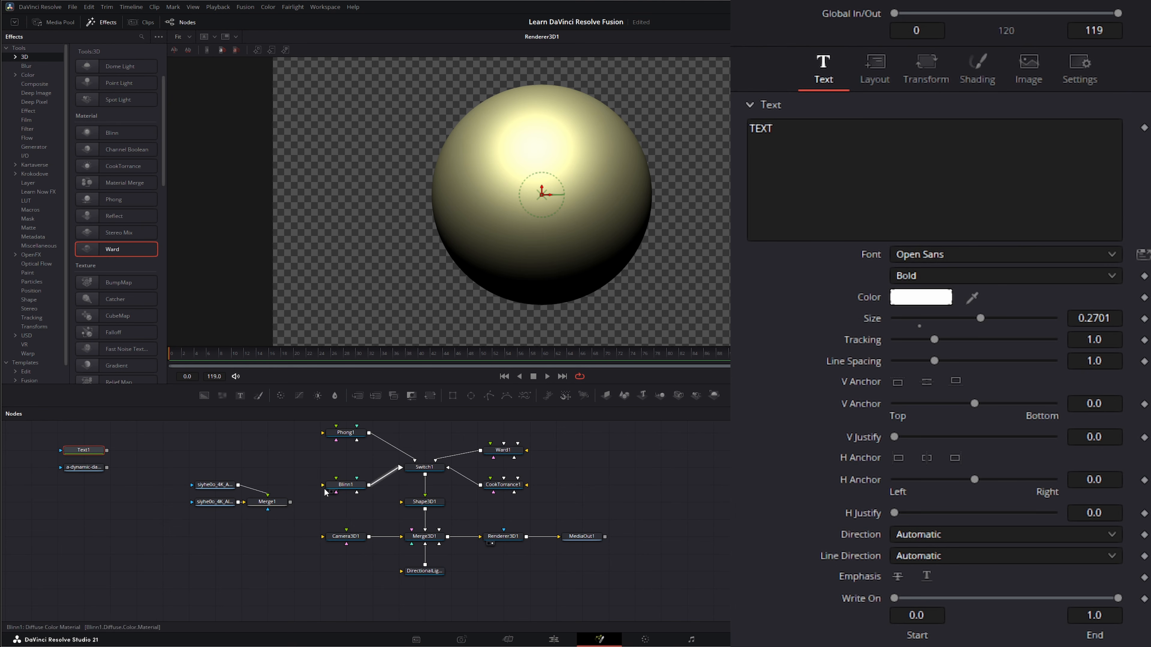
pyautogui.moveTo(175, 457); pyautogui.dragTo(302, 544)
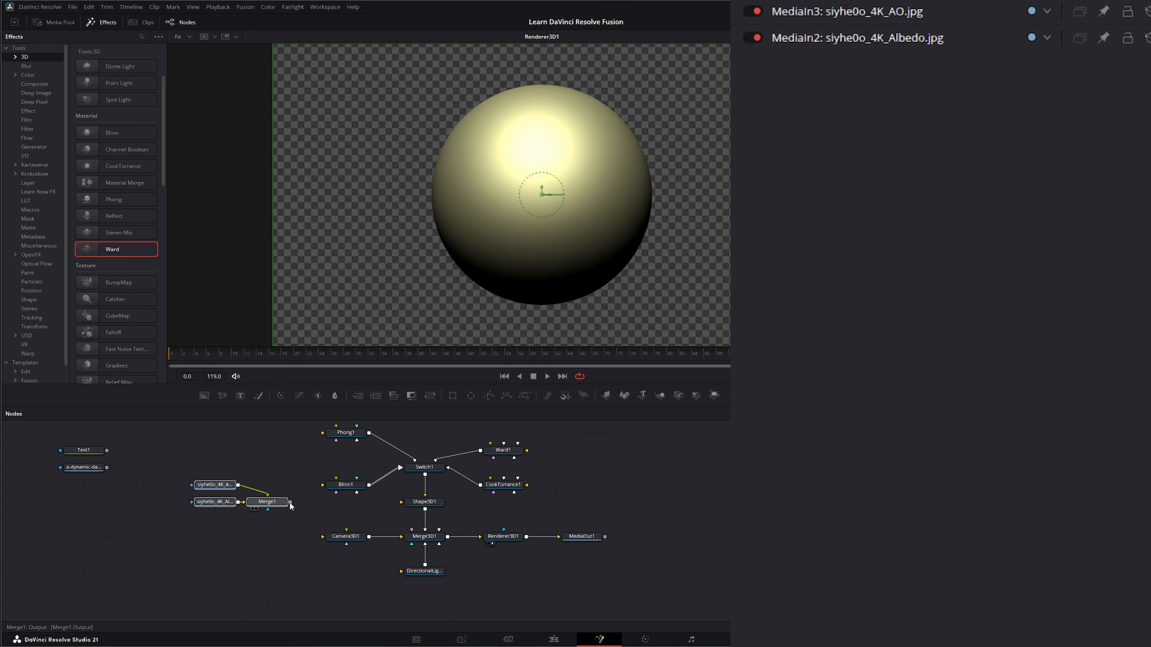
pyautogui.moveTo(290, 502); pyautogui.dragTo(323, 484)
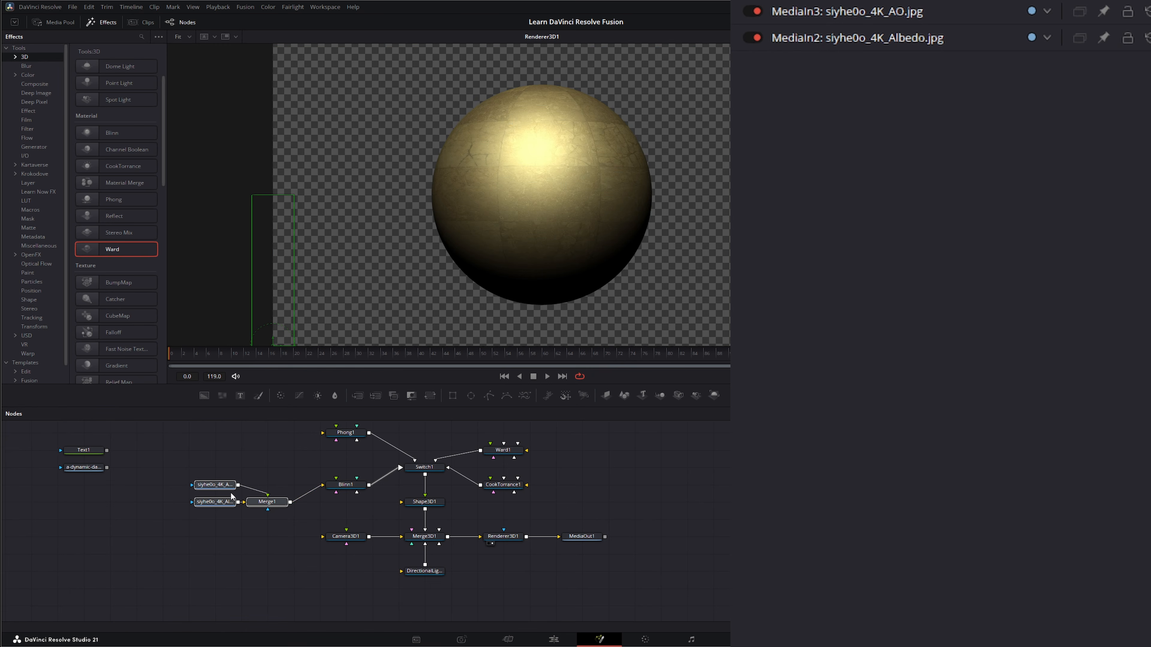
pyautogui.click(344, 485)
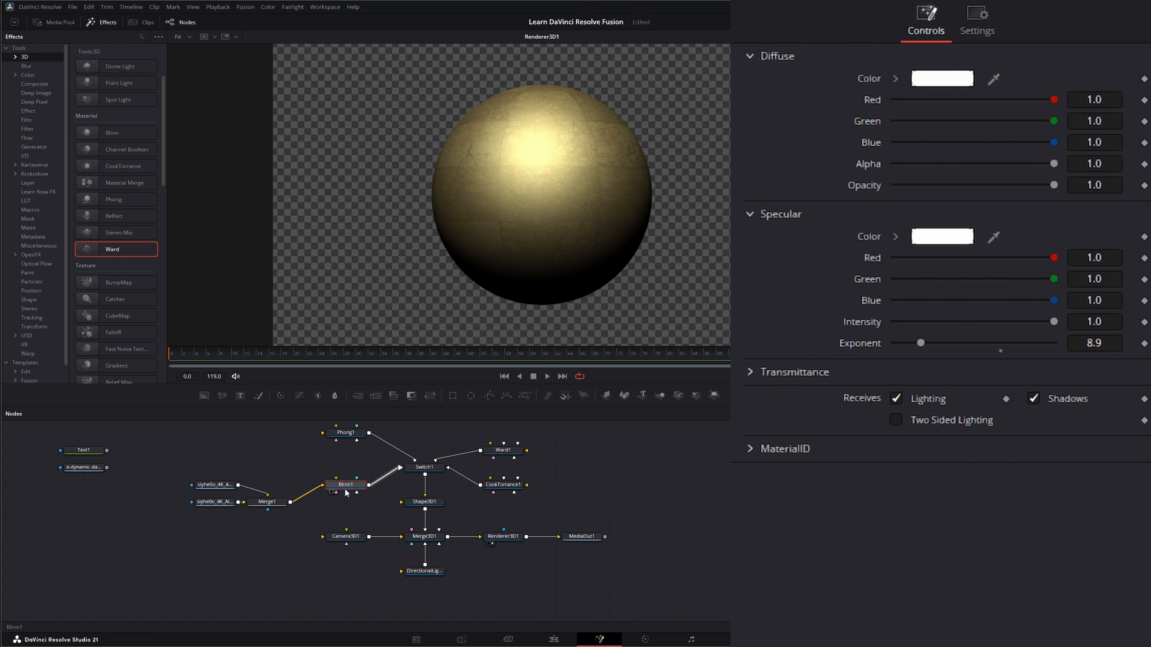
# Add the siyhe0o_4K_Specular.jpg image to the node graph and view it
pyautogui.moveTo(337, 495); pyautogui.dragTo(324, 524)
pyautogui.moveTo(725, 471); pyautogui.dragTo(241, 466)
pyautogui.press('1')
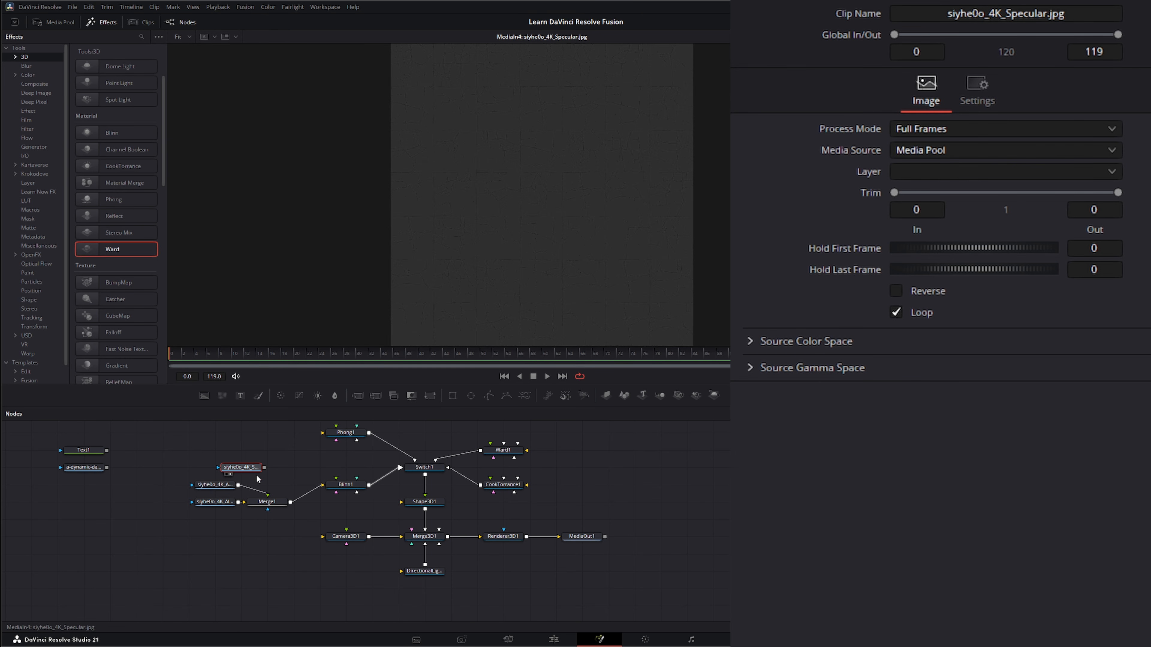
pyautogui.moveTo(240, 472); pyautogui.dragTo(207, 461)
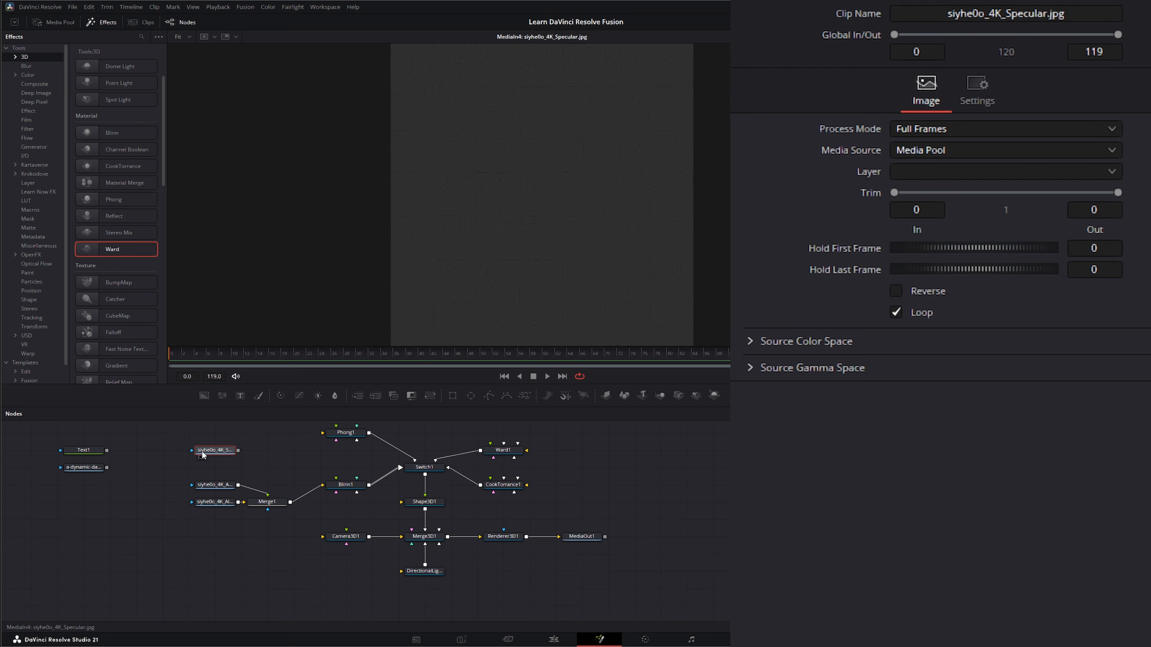
# Add a Bitmap node after the Specular image and set its channel to Luminance
pyautogui.hotkey('shift', 'space')
pyautogui.write('swi')
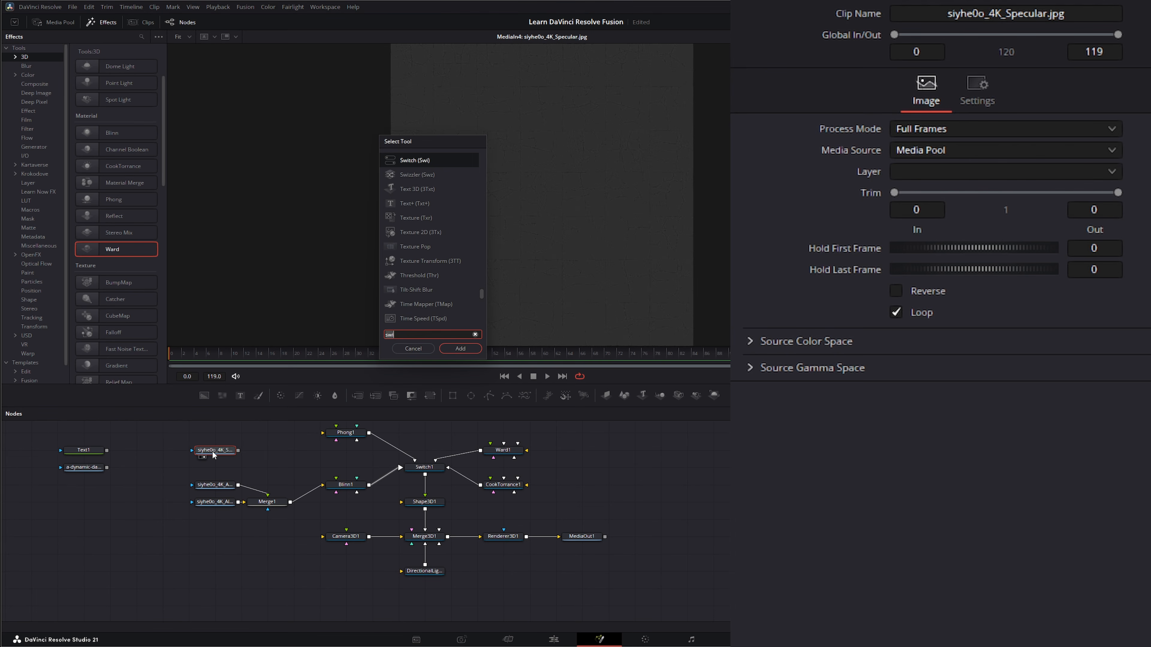
pyautogui.write('bit')
pyautogui.press('Return')
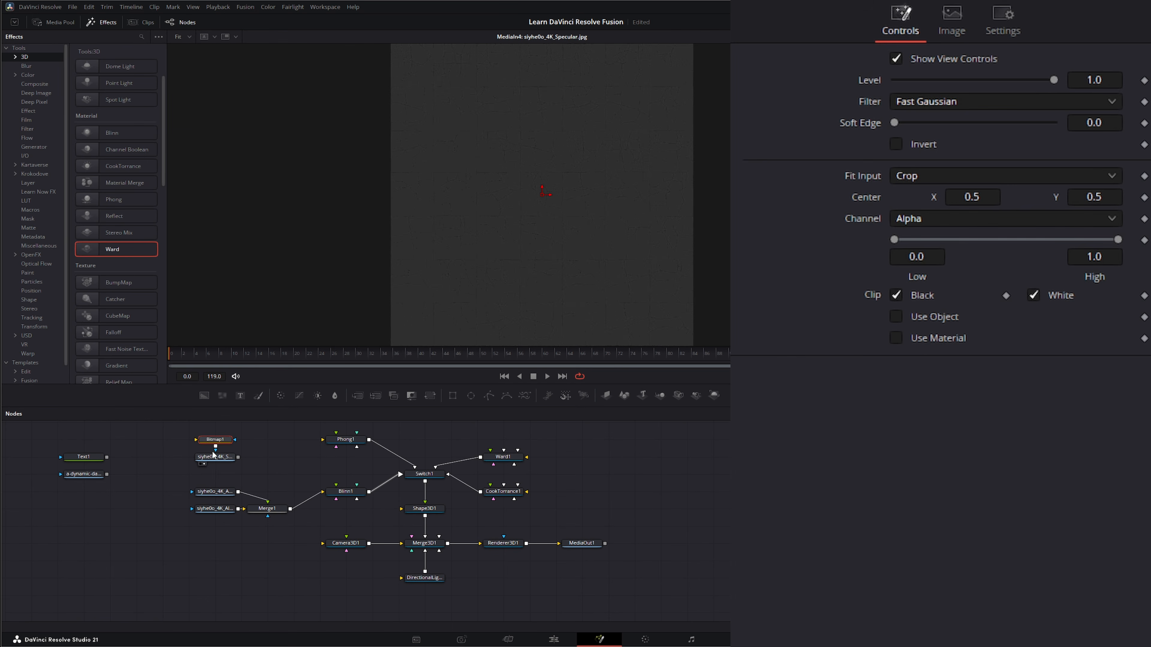
pyautogui.moveTo(213, 451); pyautogui.dragTo(252, 459)
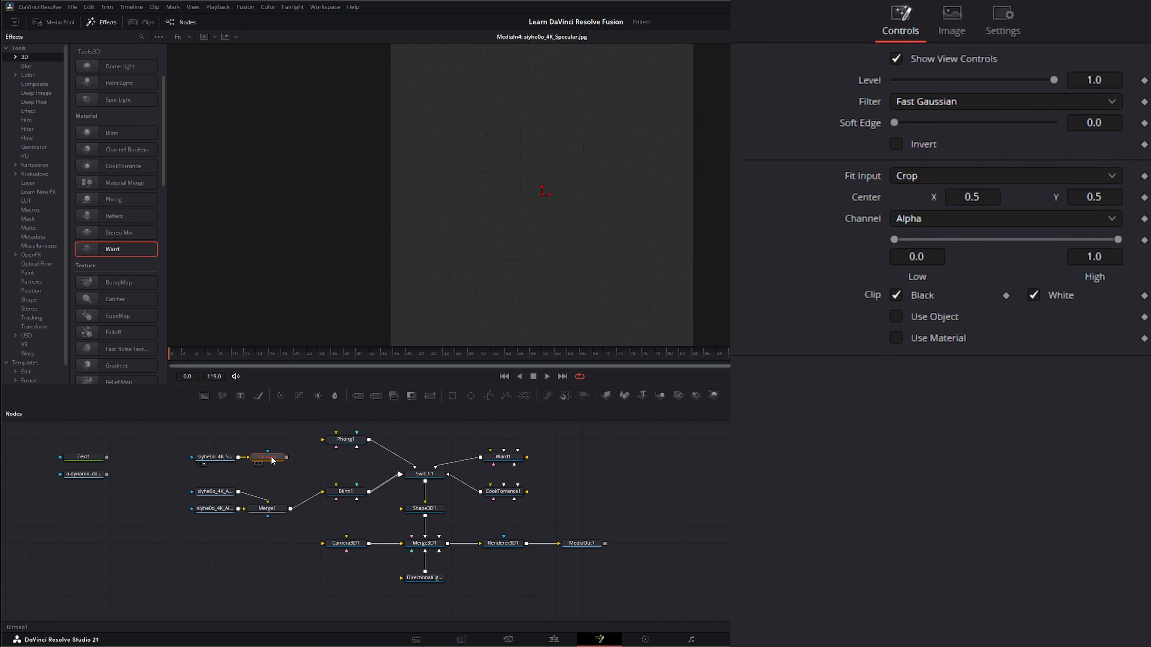
pyautogui.moveTo(347, 208); pyautogui.dragTo(349, 207)
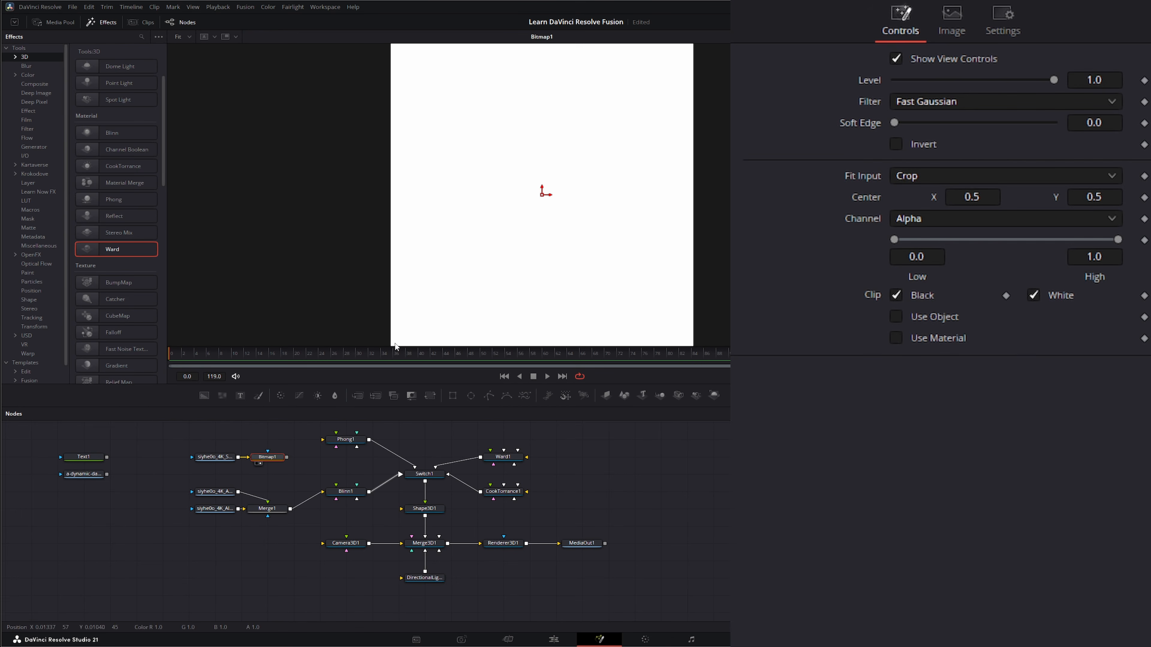
pyautogui.click(906, 221)
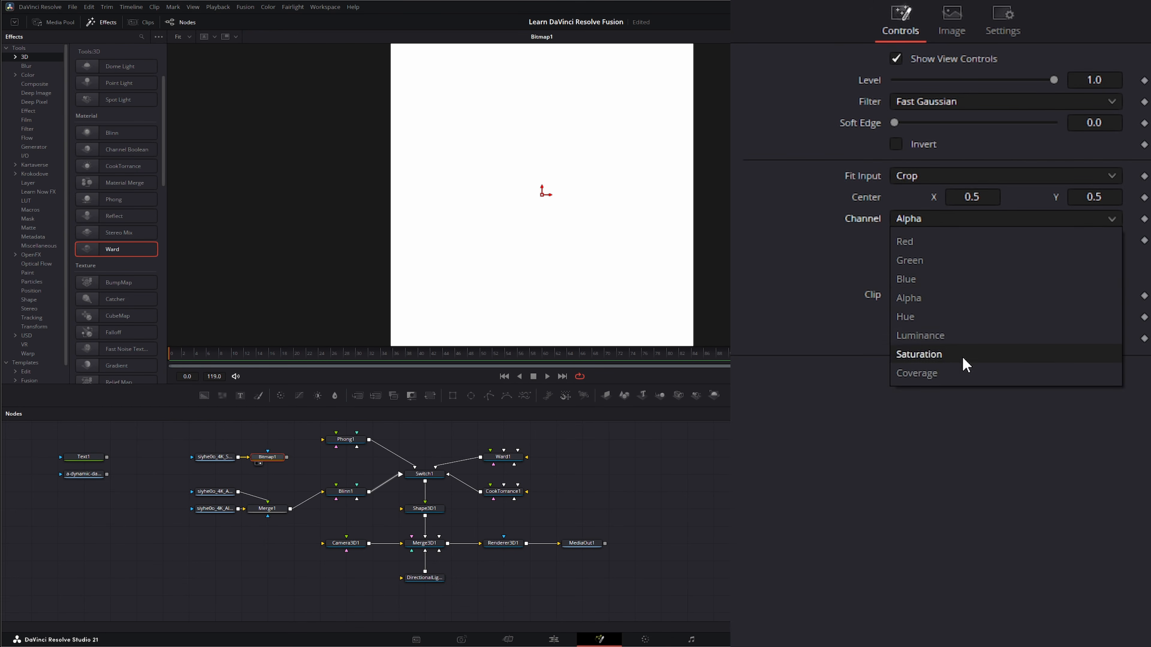
pyautogui.click(945, 336)
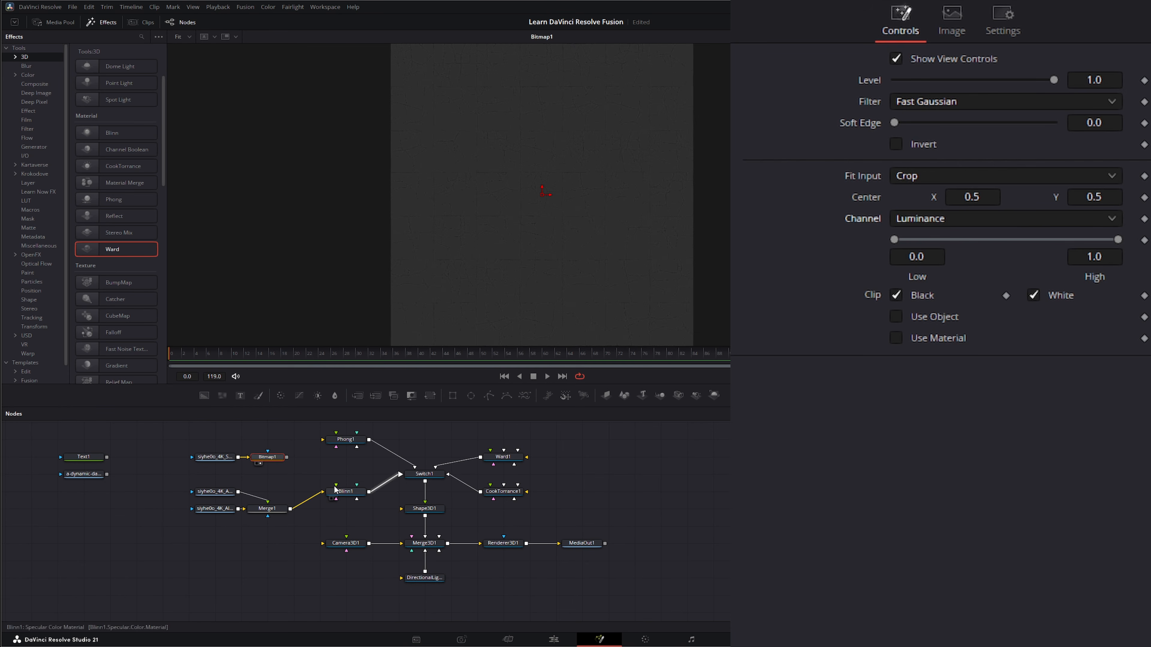
# Add a Matte Control node after the Bitmap and set its Combine mode to Combine Alpha
pyautogui.moveTo(191, 425); pyautogui.dragTo(278, 461)
pyautogui.moveTo(268, 458)
pyautogui.mouseDown()
pyautogui.moveTo(241, 458)
pyautogui.moveTo(337, 501)
pyautogui.mouseUp()
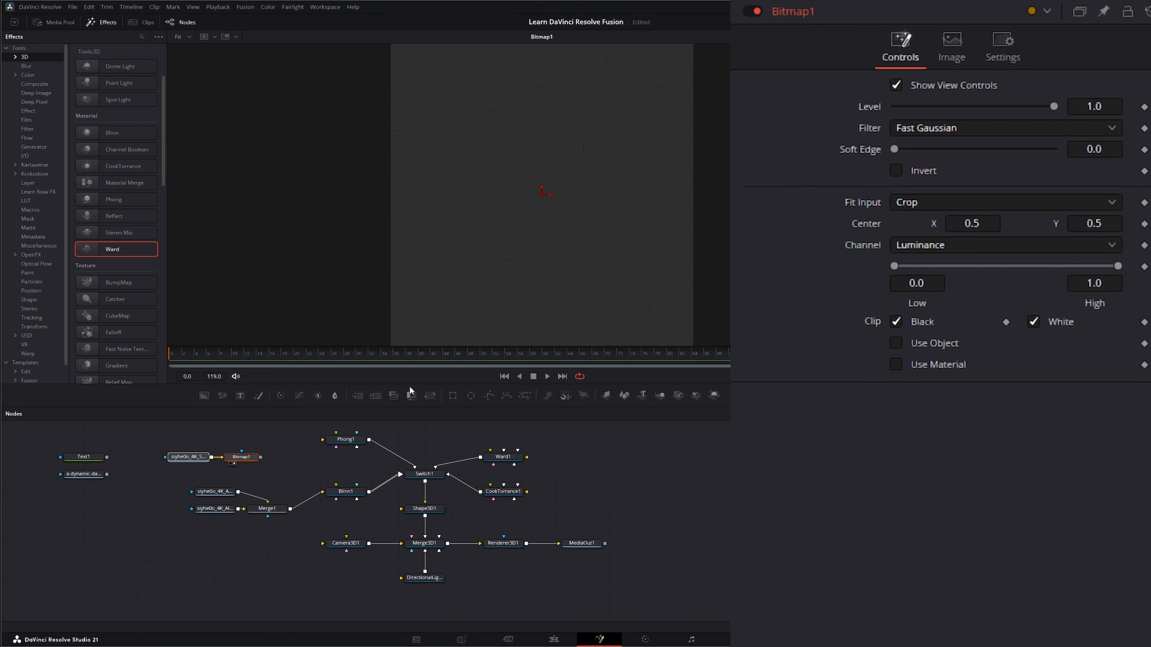
pyautogui.click(411, 396)
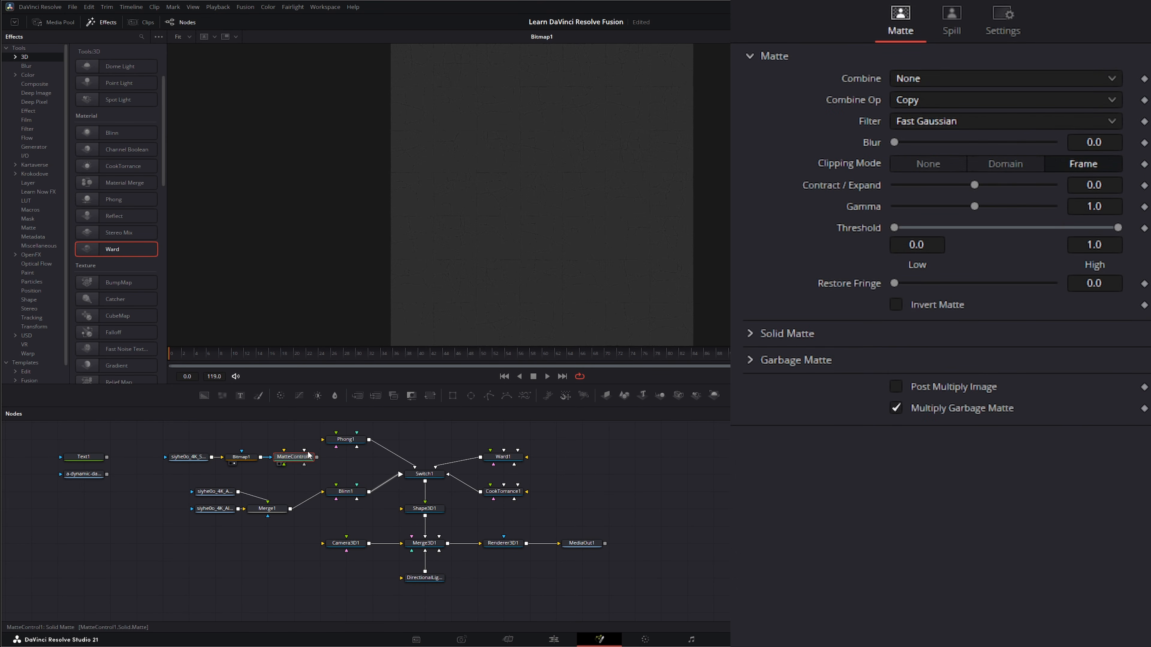
pyautogui.click(910, 79)
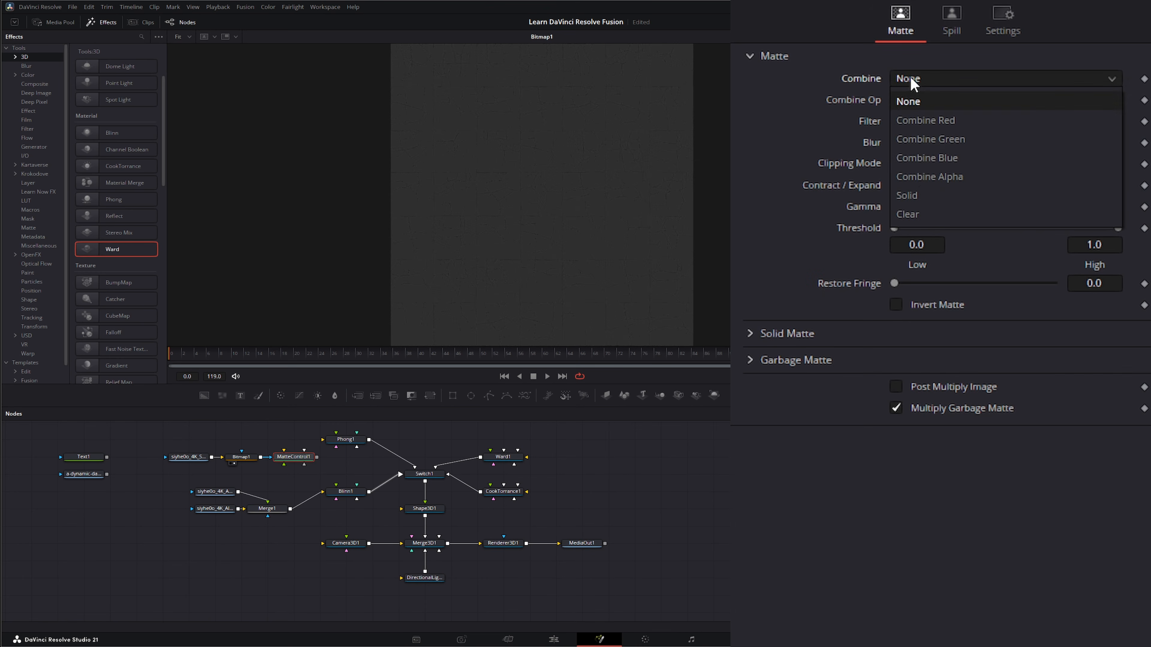
pyautogui.click(935, 176)
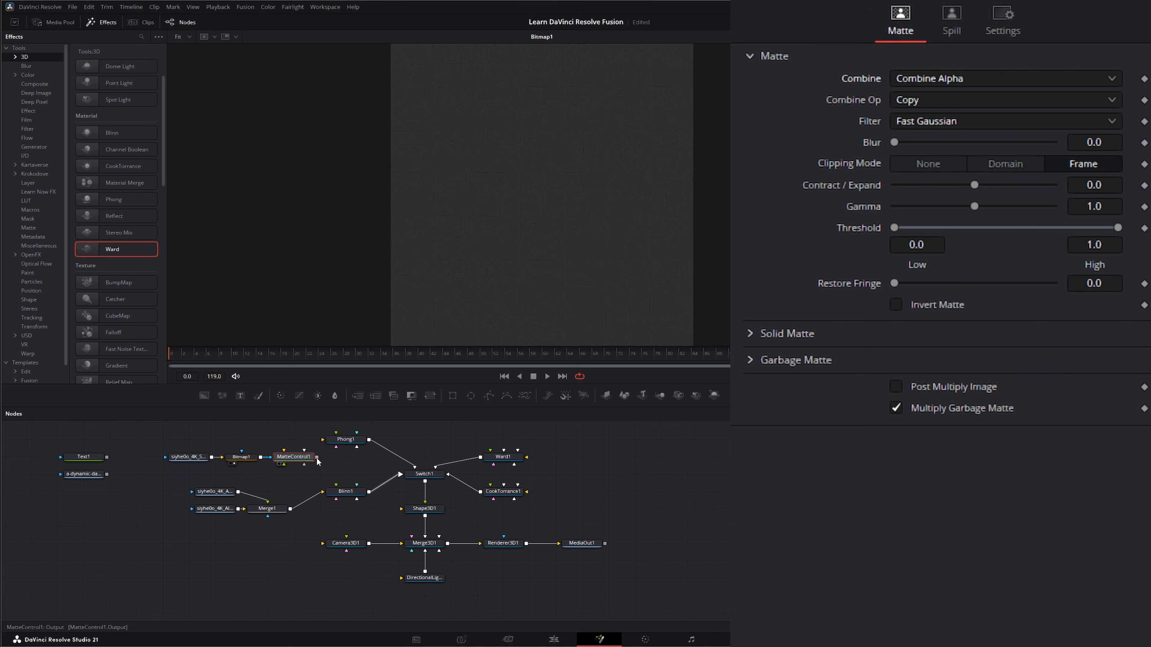
# Connect the Matte Control to the Blinn material's specular intensity input and view the renderer
pyautogui.moveTo(317, 457); pyautogui.dragTo(336, 500)
pyautogui.moveTo(506, 540); pyautogui.dragTo(516, 253)
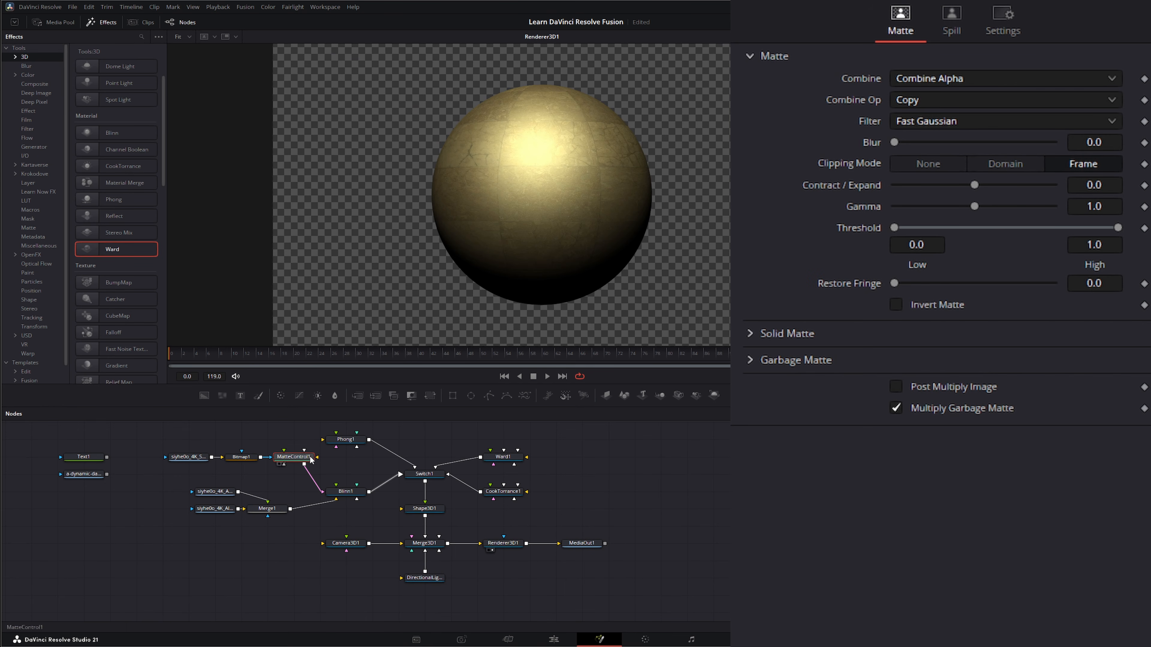
pyautogui.click(240, 457)
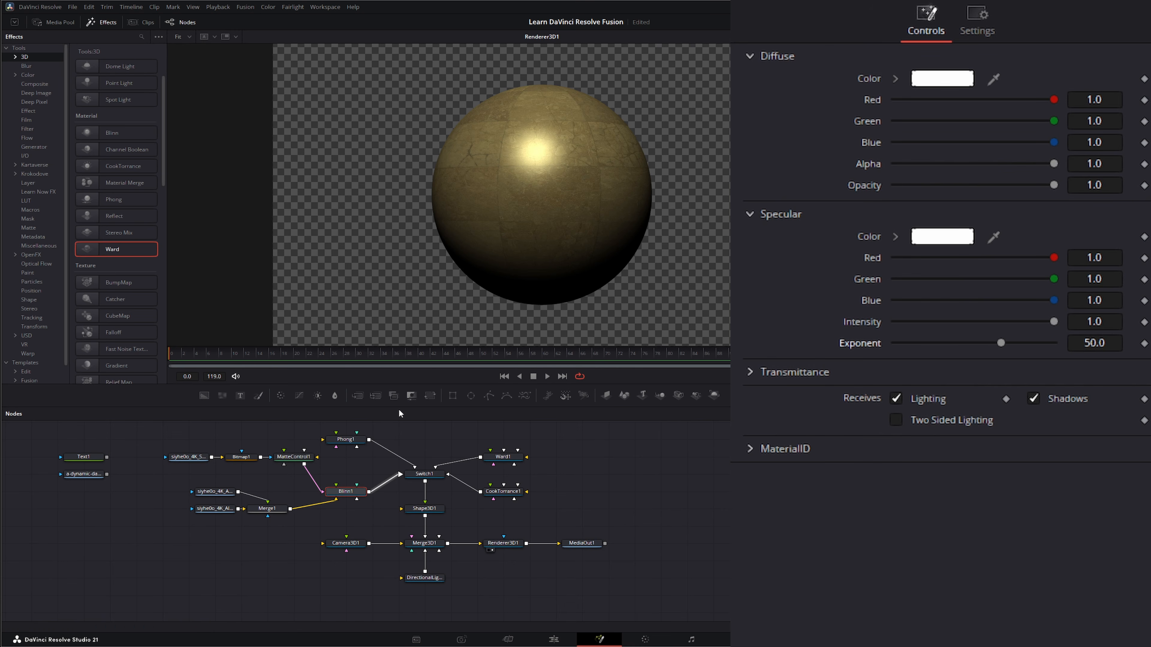
pyautogui.click(293, 459)
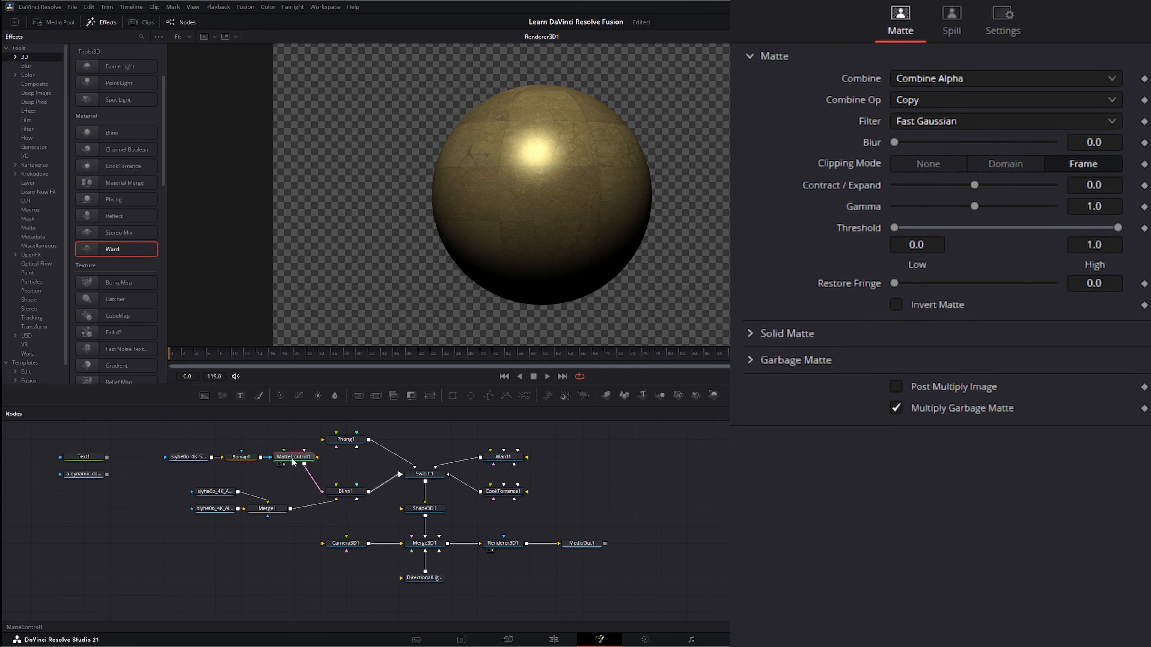
# Try to widen the Matte Control's threshold range
pyautogui.moveTo(163, 445); pyautogui.dragTo(272, 458)
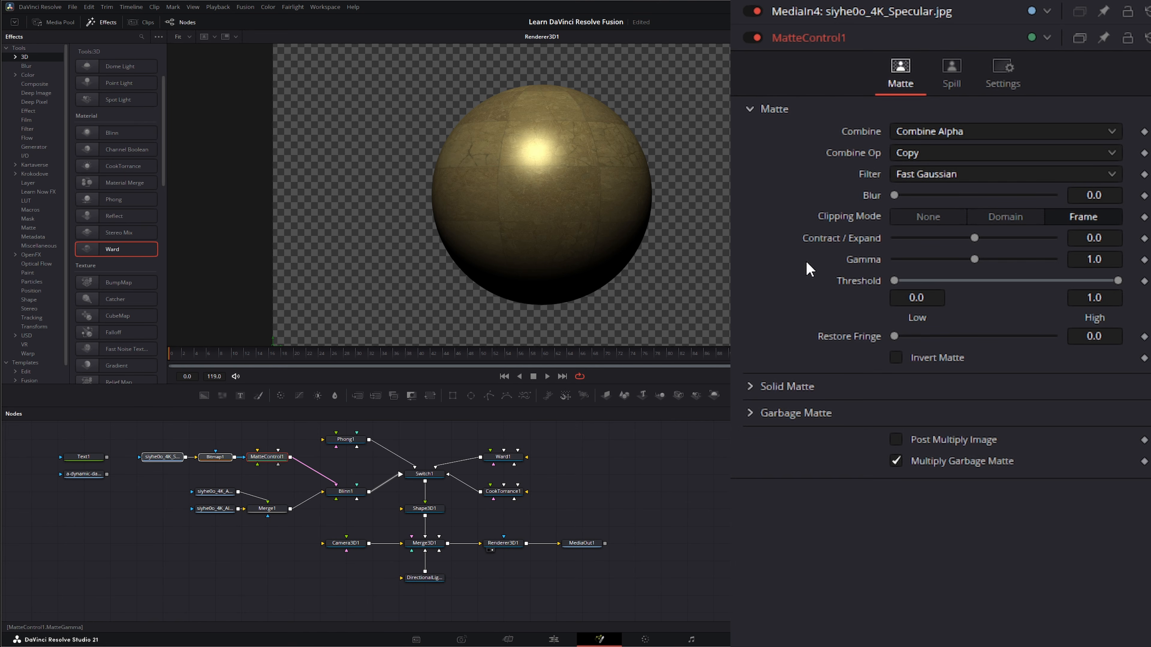
pyautogui.moveTo(902, 280); pyautogui.dragTo(862, 284)
pyautogui.moveTo(1117, 280); pyautogui.dragTo(1146, 281)
# Add a Color Curves node after the Matte Control, bend its curve, and delete it
pyautogui.click(298, 395)
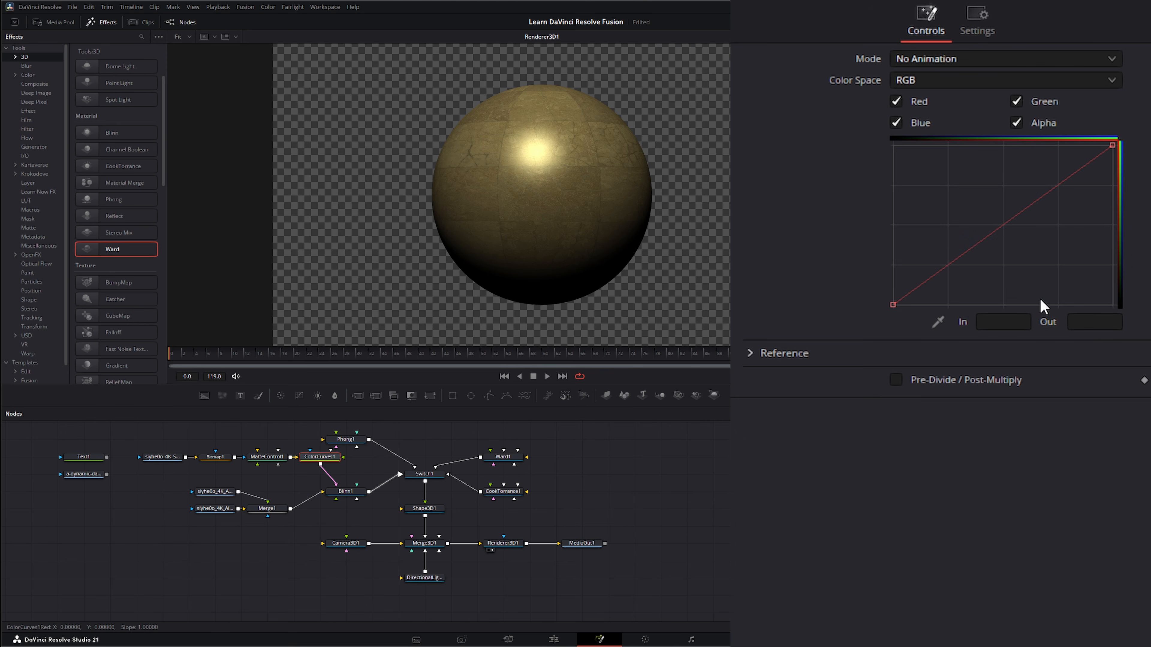
pyautogui.moveTo(999, 238); pyautogui.dragTo(1026, 239)
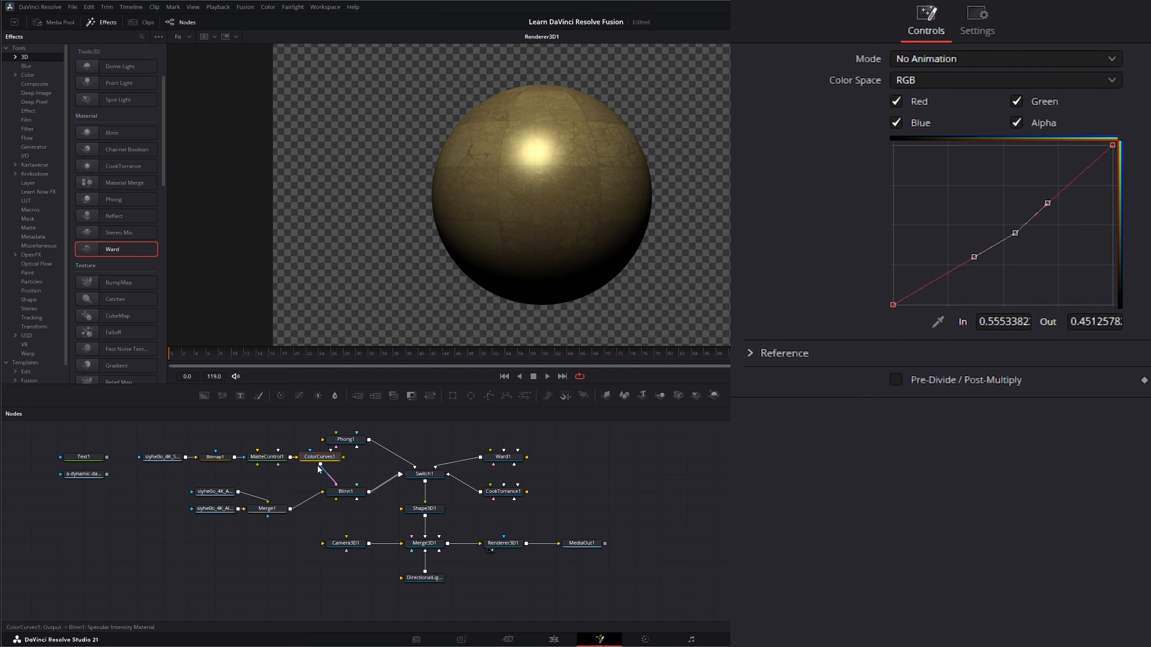
pyautogui.press('Delete')
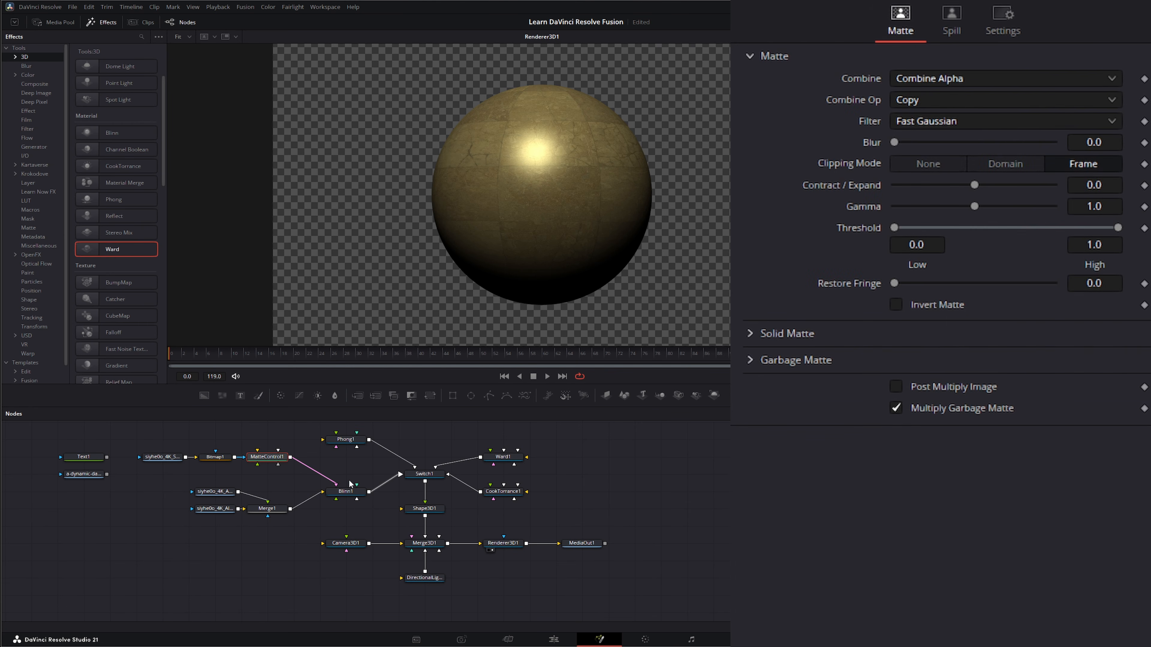
# Add the siyhe0o_4K_Normal.jpg image to the node graph, view it, and return to the renderer view
pyautogui.moveTo(138, 440); pyautogui.dragTo(272, 458)
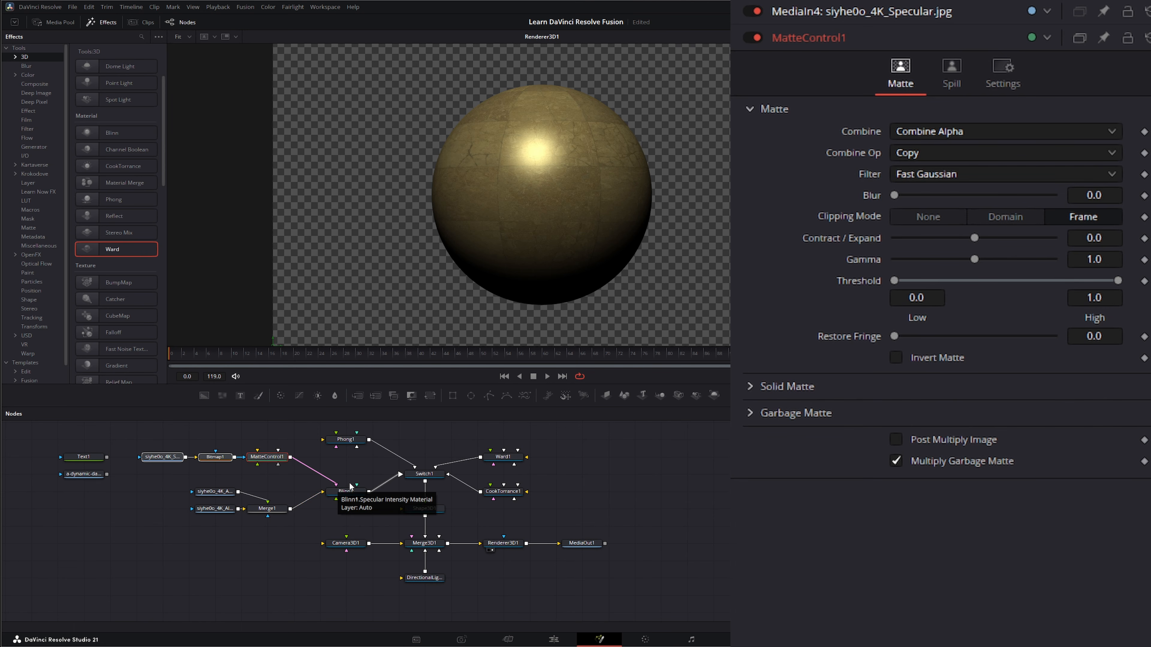
pyautogui.moveTo(337, 487); pyautogui.dragTo(357, 487)
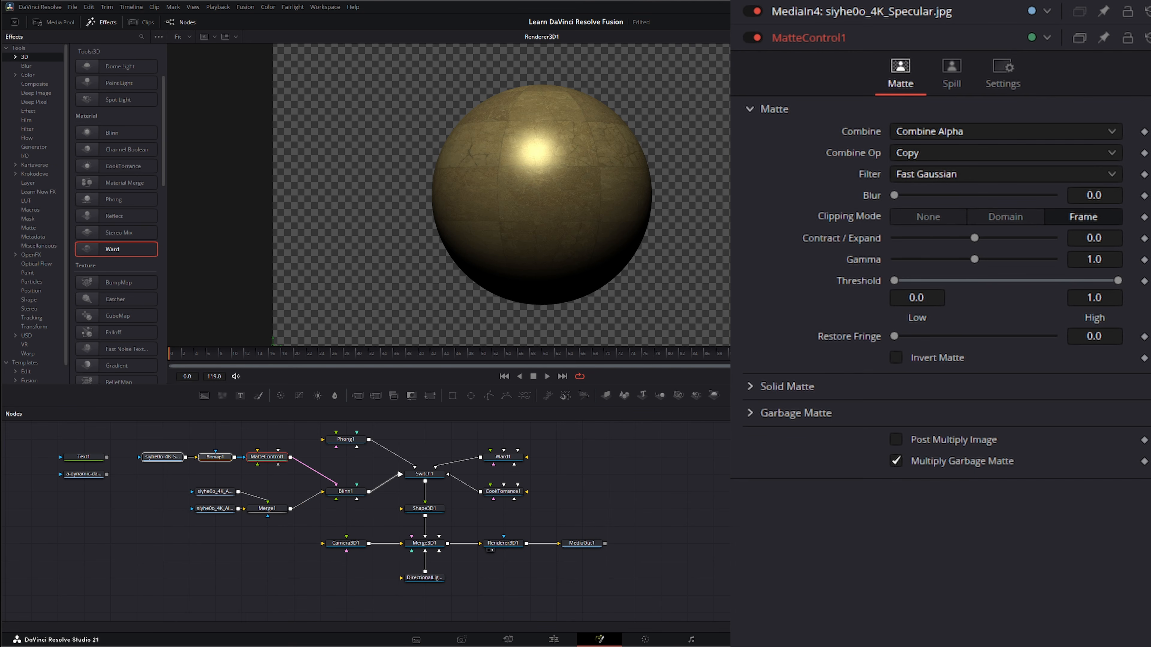
pyautogui.moveTo(254, 508); pyautogui.dragTo(211, 544)
pyautogui.press('1')
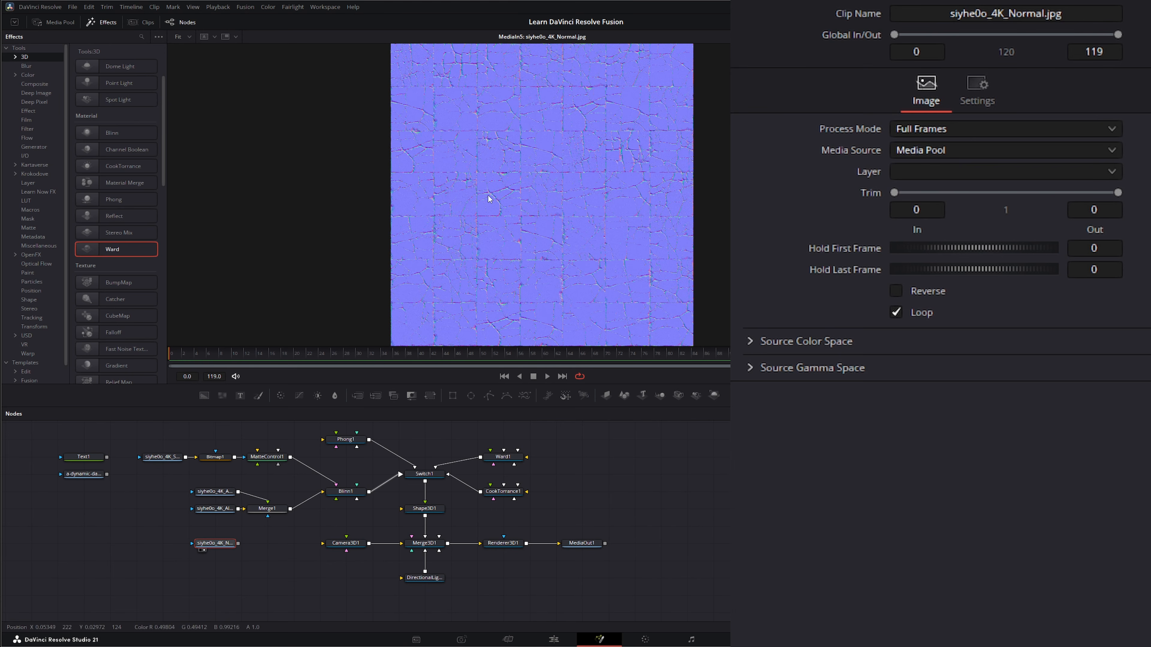
pyautogui.moveTo(503, 544); pyautogui.dragTo(536, 183)
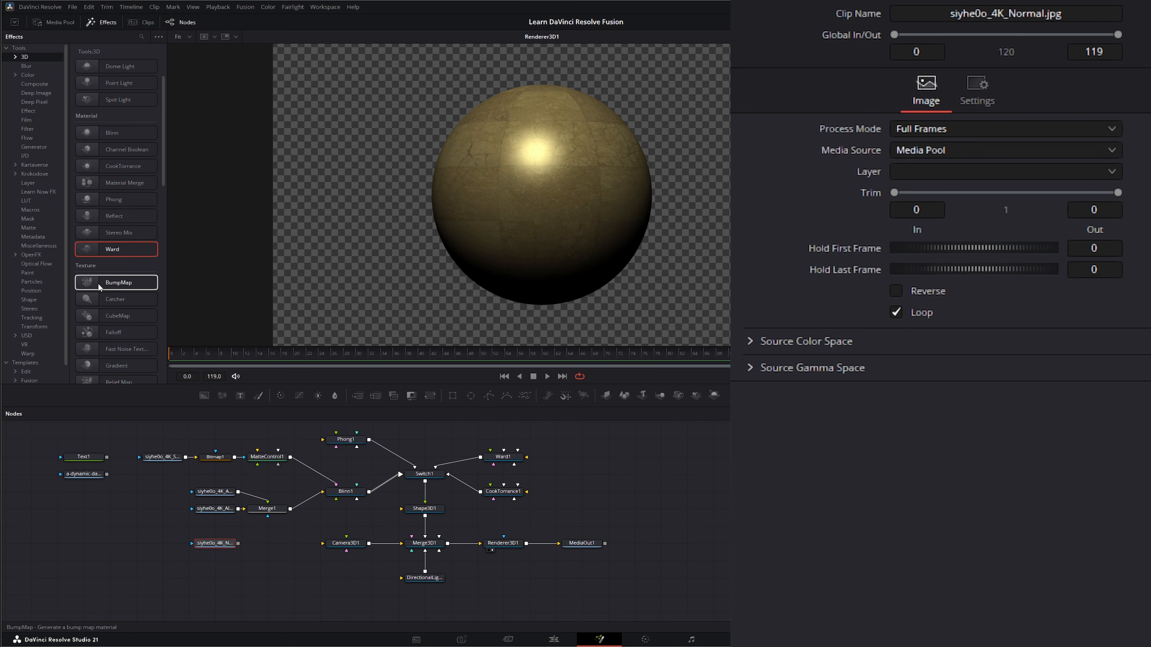
# Insert a BumpMap texture between the Normal image and the Blinn material, comparing Heightmap and Bumpmap source types
pyautogui.moveTo(98, 282); pyautogui.dragTo(358, 503)
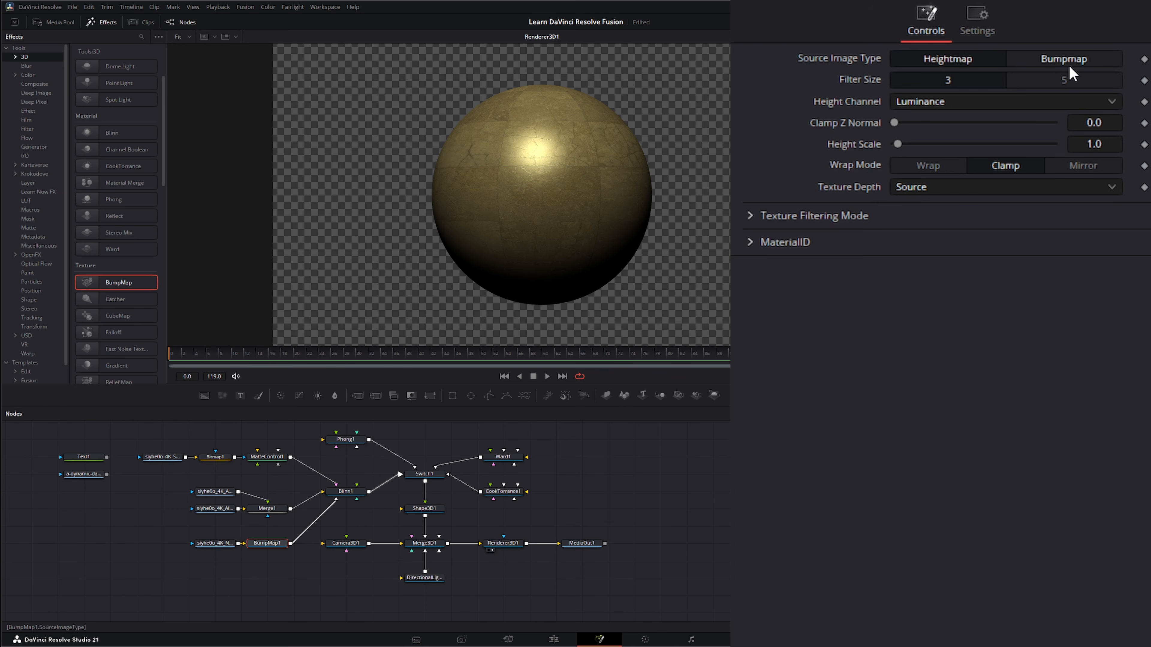
pyautogui.click(1061, 61)
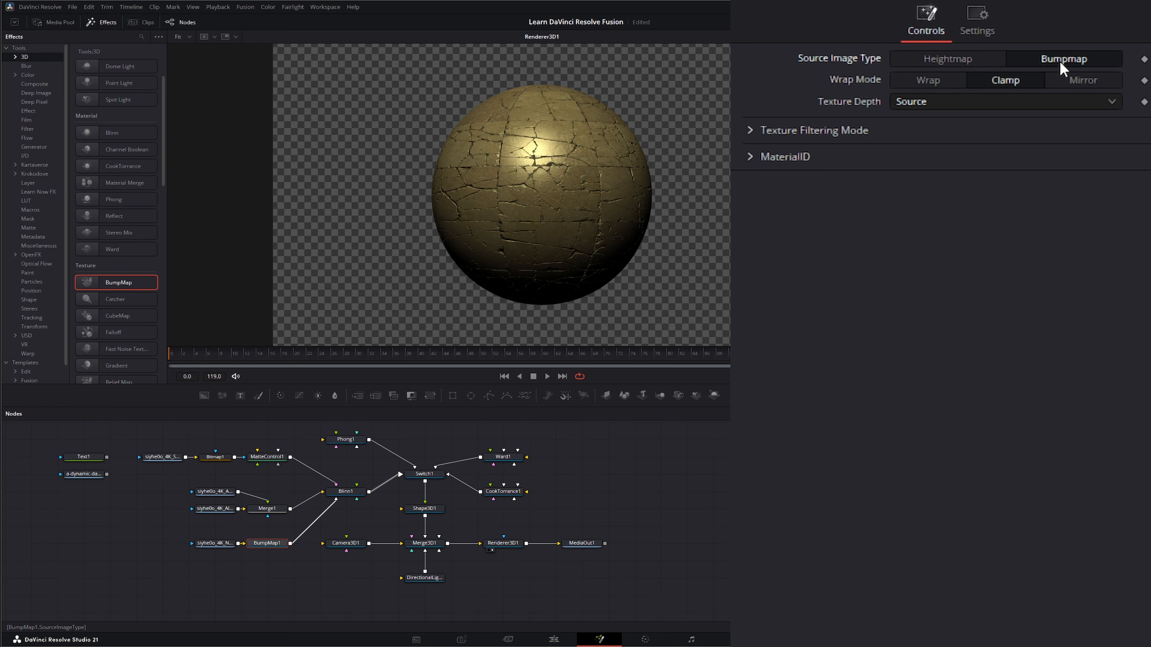
pyautogui.click(963, 61)
pyautogui.click(1039, 61)
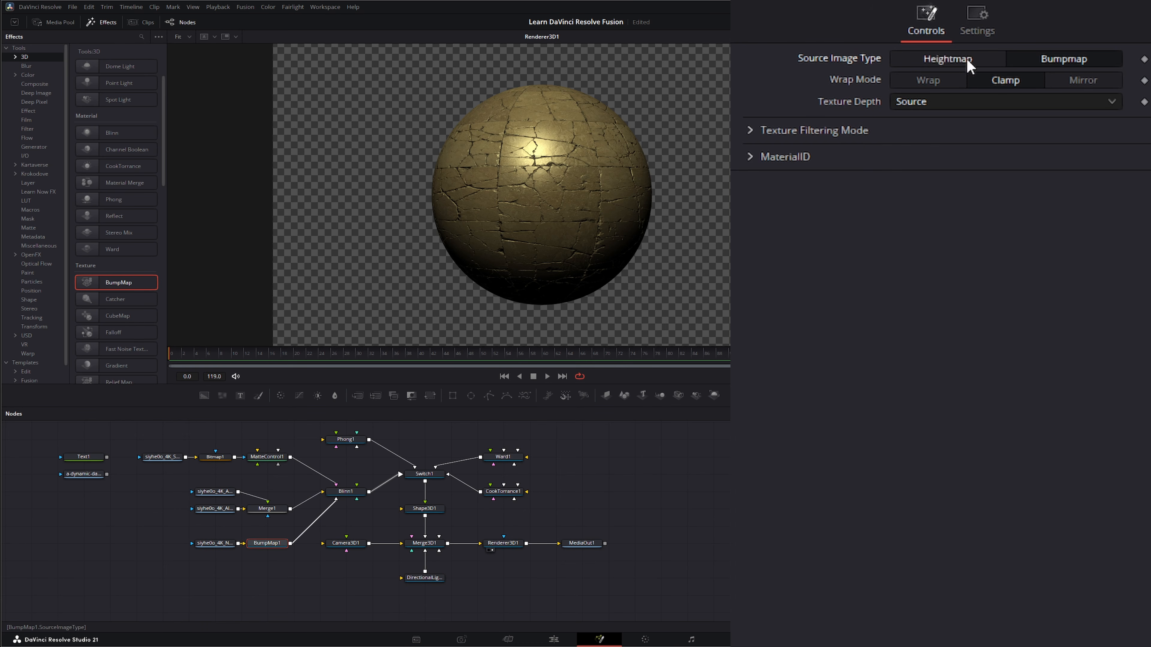
pyautogui.click(957, 62)
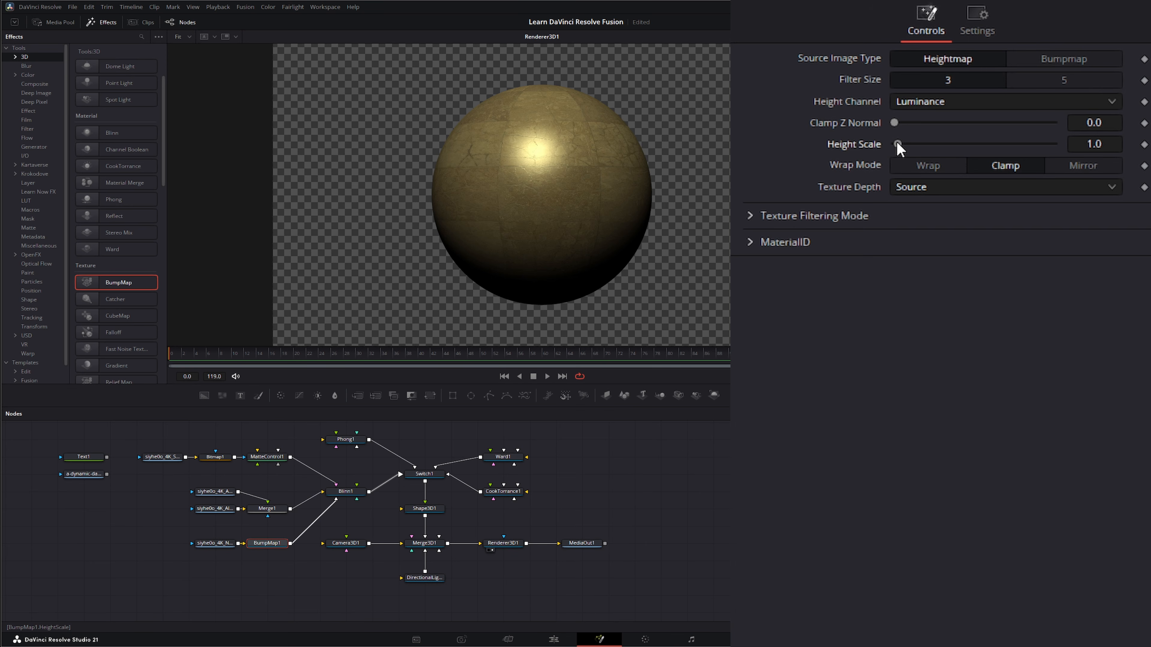
# Set the BumpMap's Height Scale to 5.88
pyautogui.moveTo(896, 142); pyautogui.dragTo(912, 142)
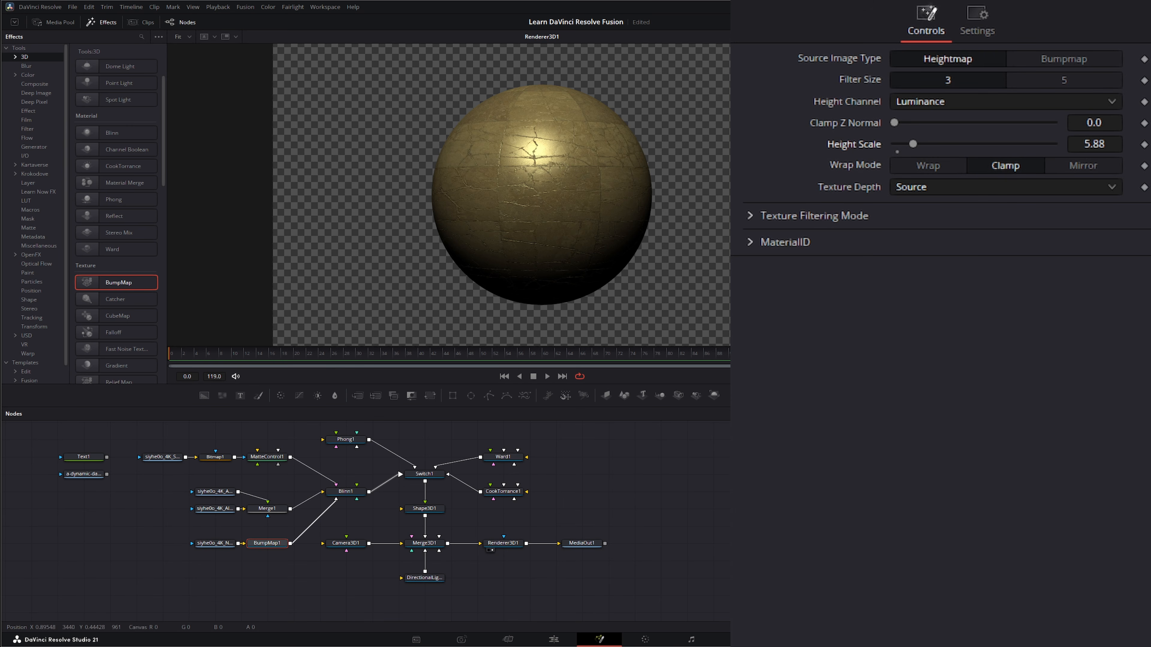
pyautogui.scroll(2, 536, 203)
pyautogui.moveTo(583, 181); pyautogui.dragTo(409, 190)
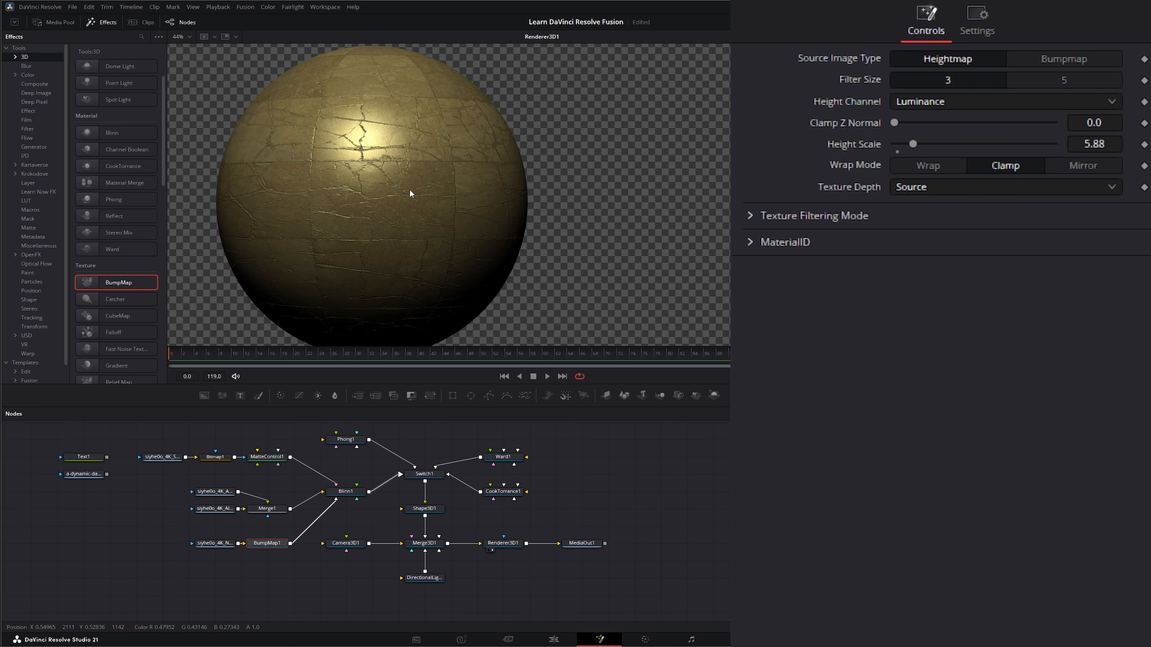
# Rotate the sphere to 281.8 degrees around Y and rearrange the texture nodes
pyautogui.click(430, 512)
pyautogui.moveTo(976, 215); pyautogui.dragTo(1065, 218)
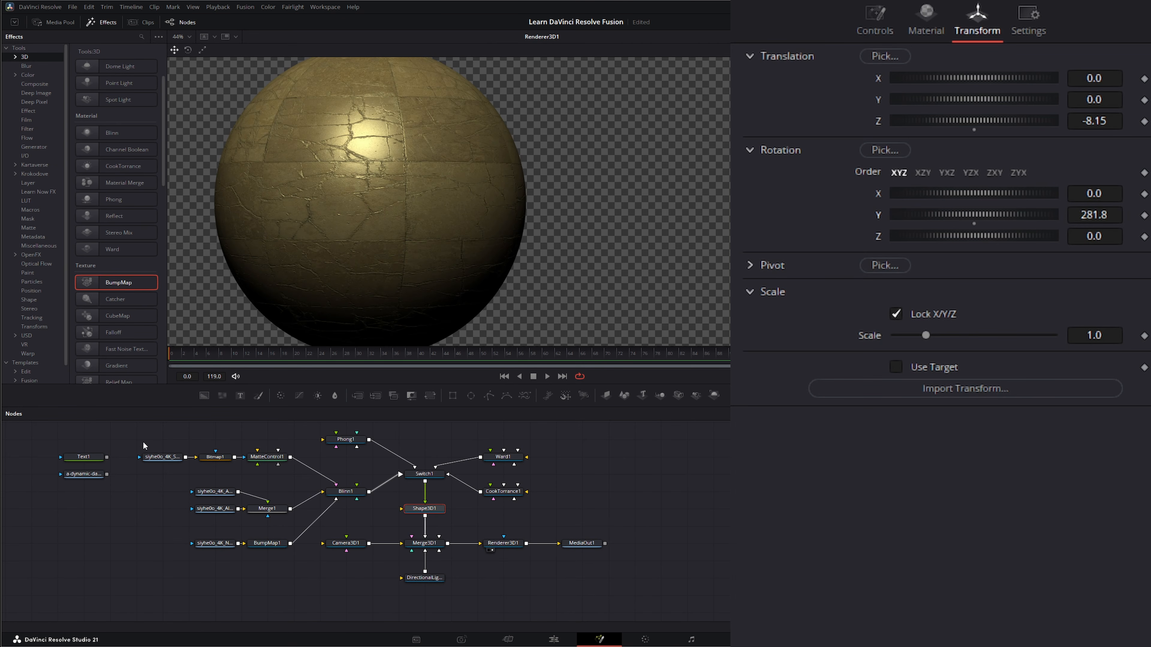
pyautogui.moveTo(143, 441); pyautogui.dragTo(259, 545)
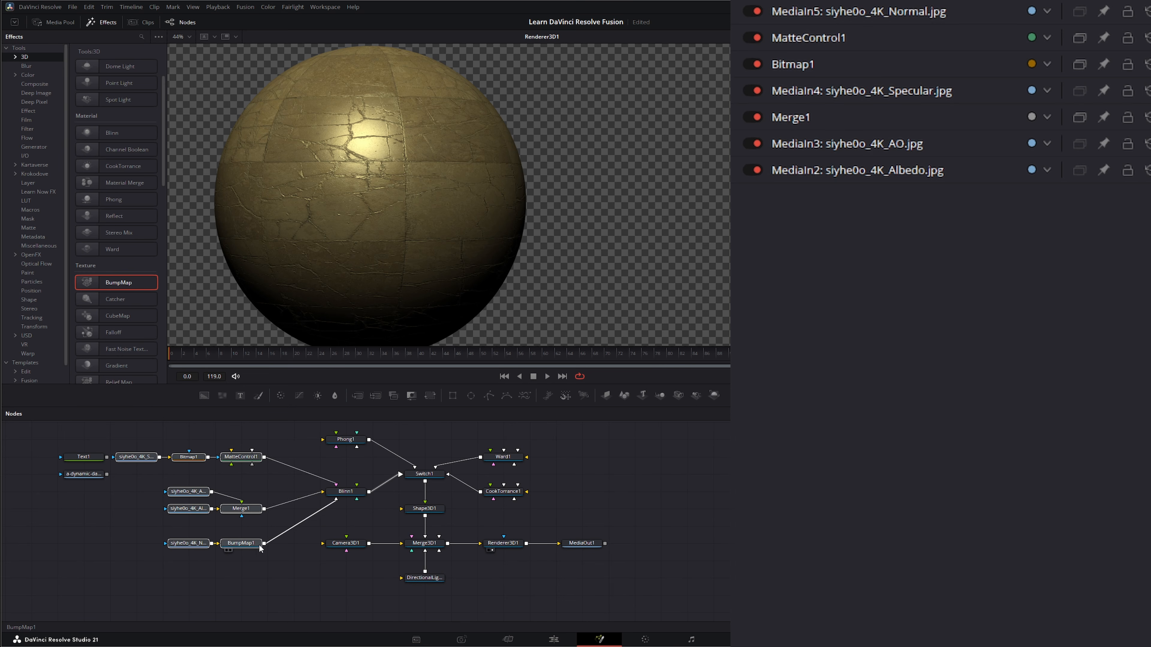
pyautogui.click(255, 544)
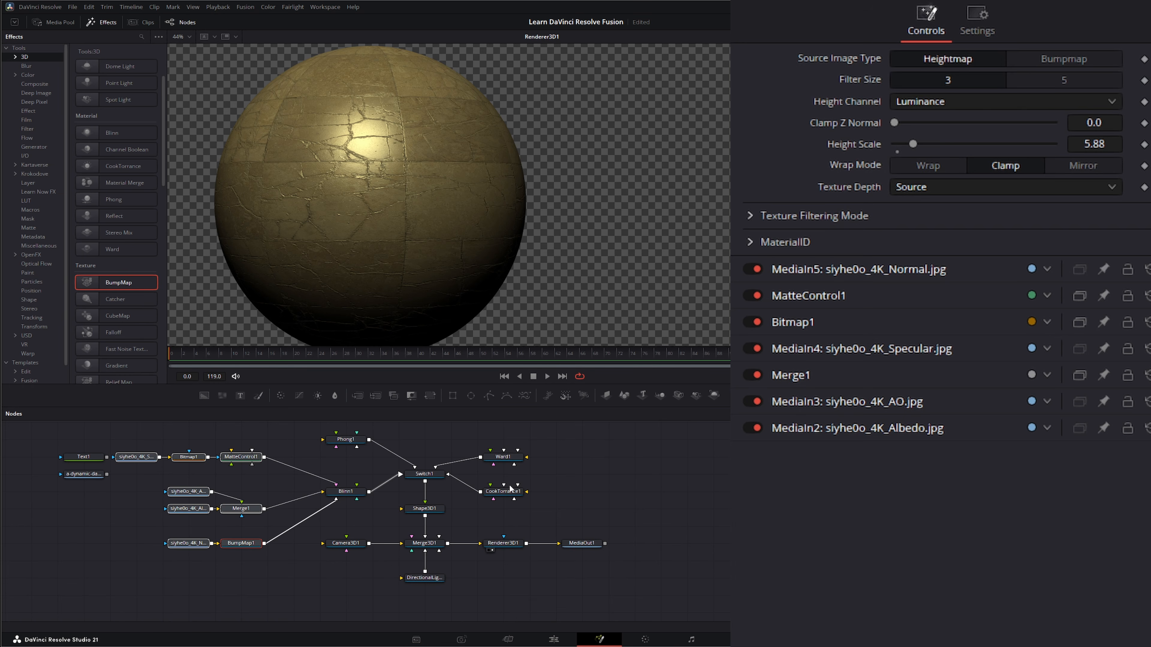
# Disconnect the texture inputs from the Blinn material
pyautogui.click(427, 475)
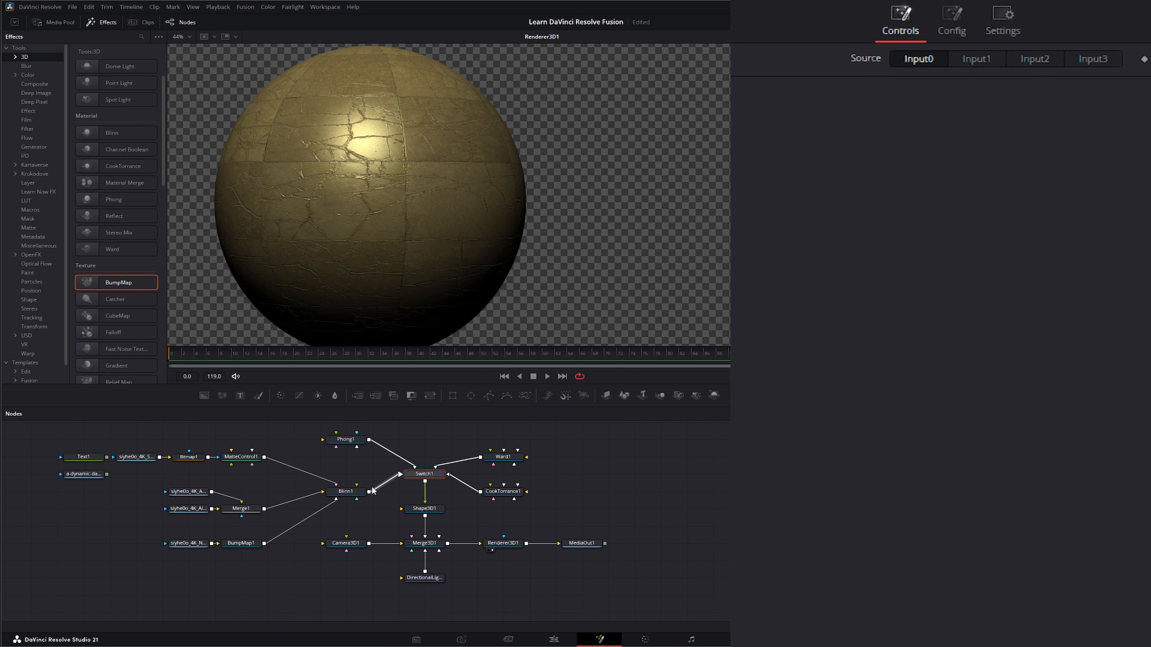
pyautogui.click(336, 501)
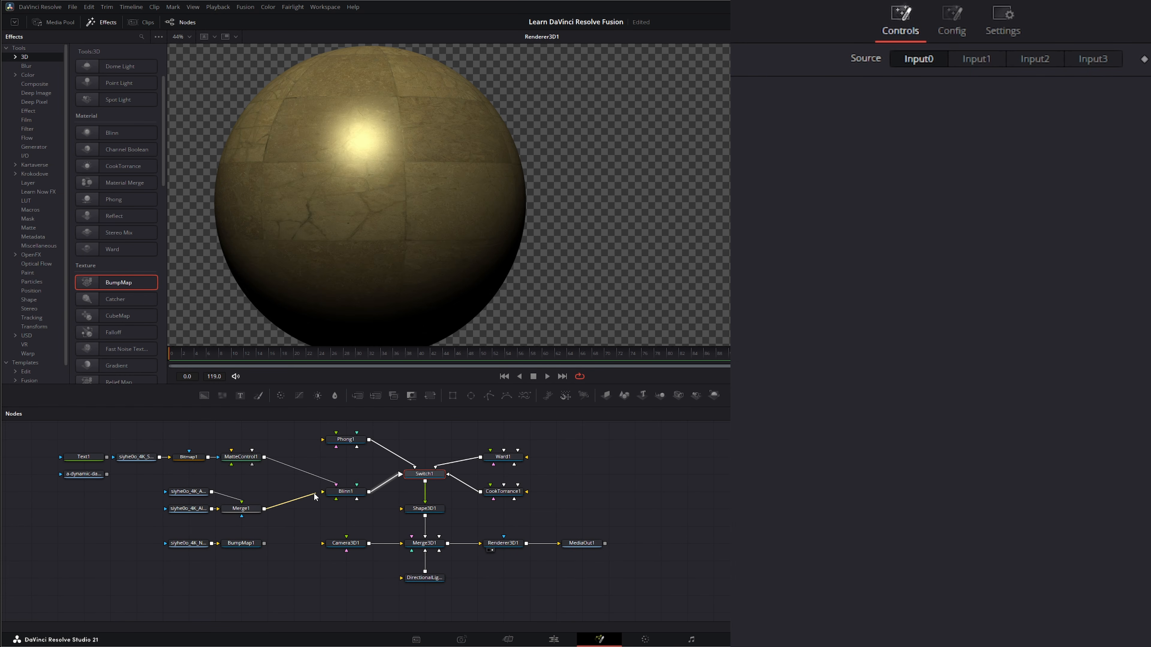
pyautogui.click(315, 494)
pyautogui.moveTo(322, 493); pyautogui.dragTo(319, 518)
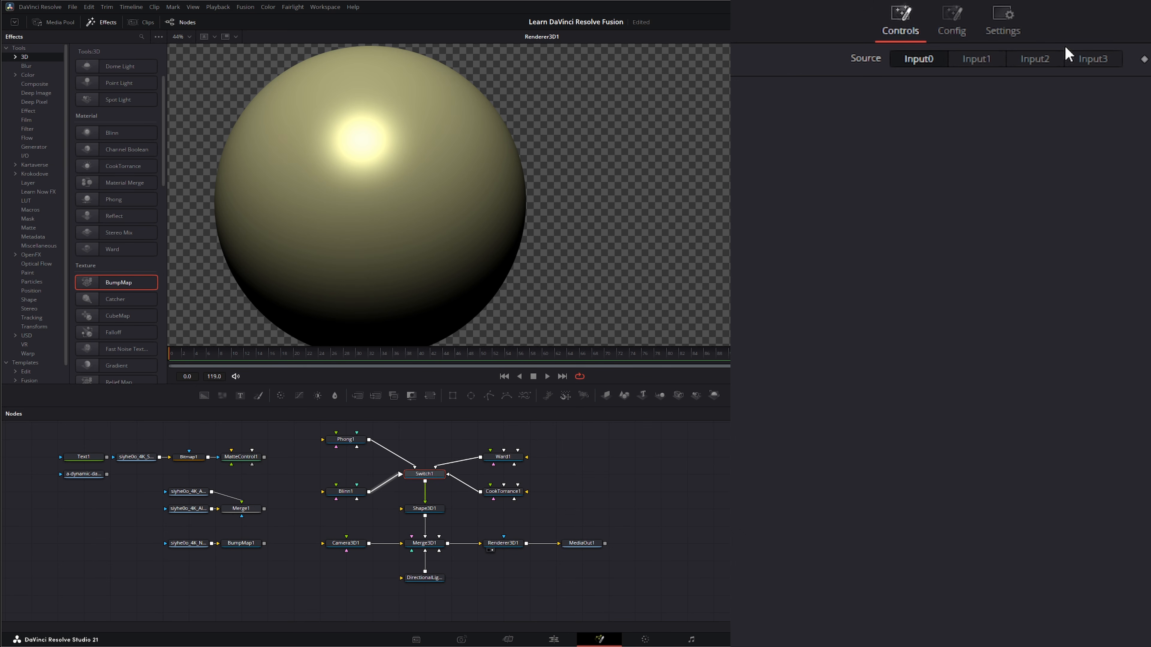
# Show Input2 on the Switch and set the Ward material's Spread U to 0.0669 and Spread V to 0.1563
pyautogui.click(1038, 61)
pyautogui.click(510, 456)
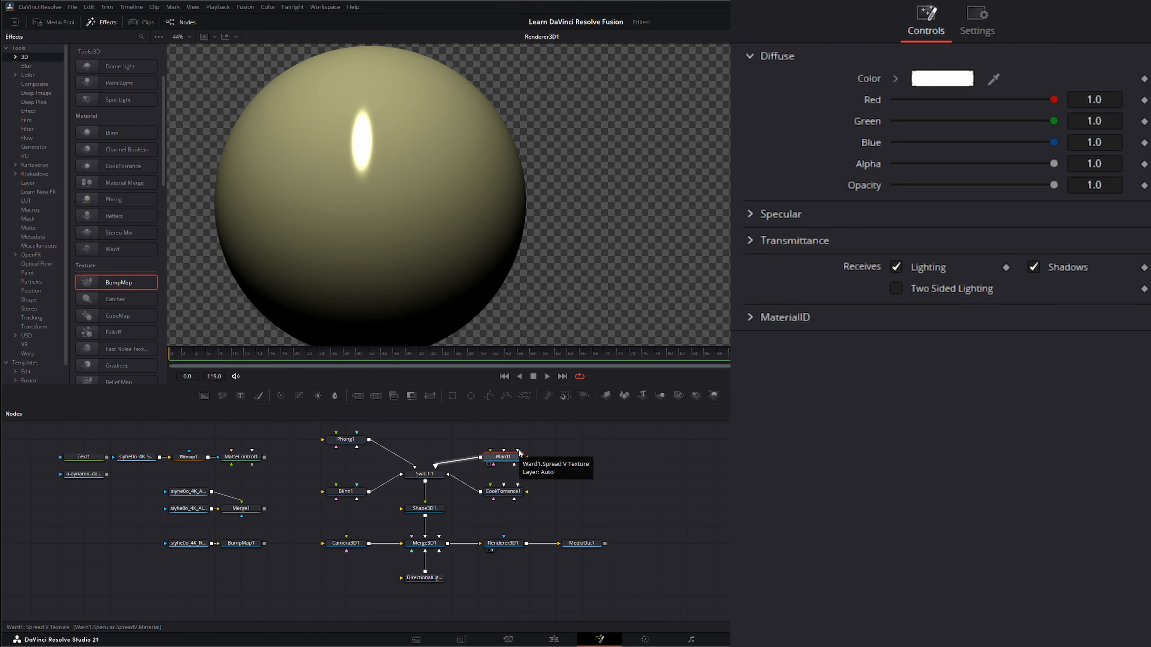
pyautogui.moveTo(518, 451); pyautogui.dragTo(539, 477)
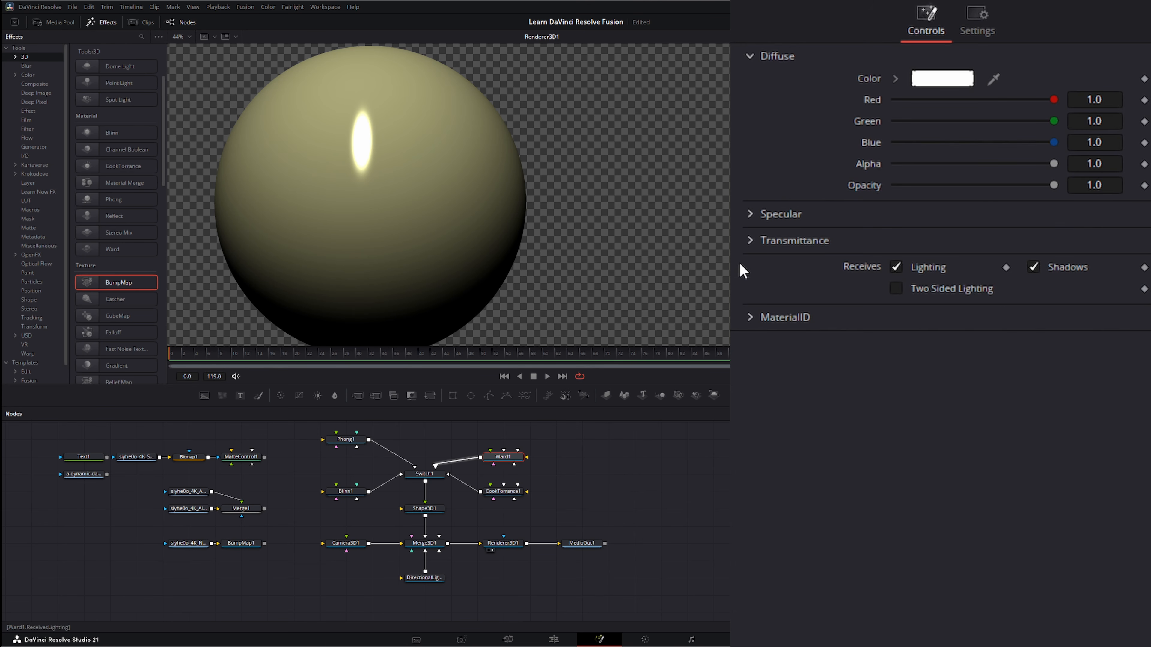
pyautogui.click(753, 207)
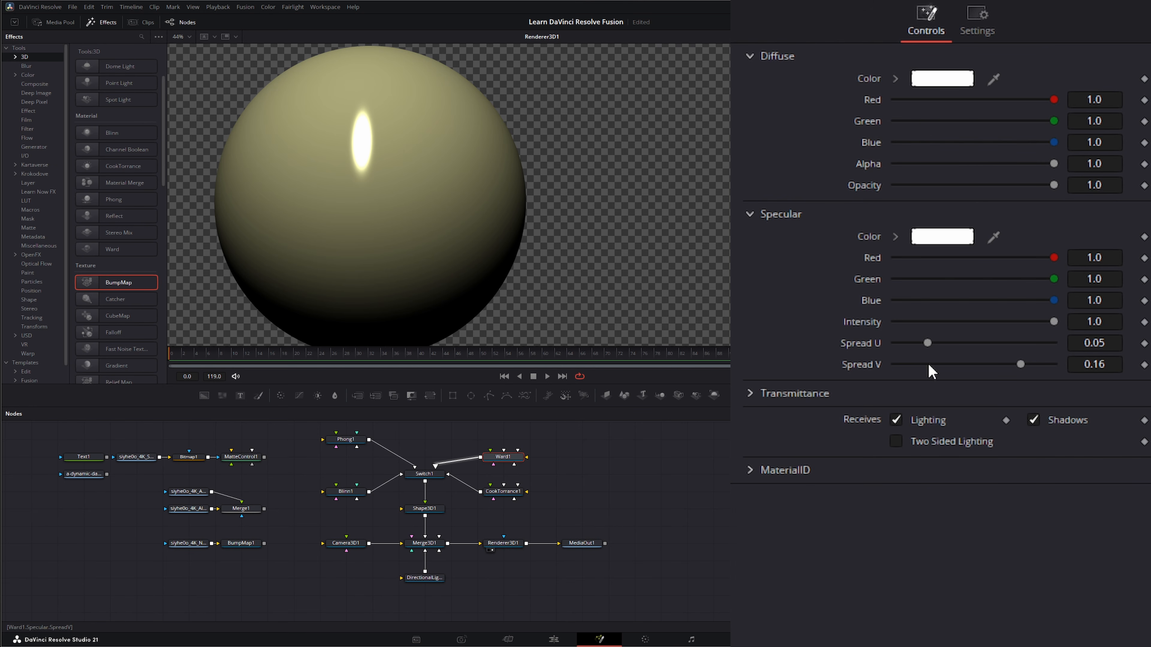
pyautogui.moveTo(927, 343)
pyautogui.mouseDown()
pyautogui.moveTo(1074, 349)
pyautogui.moveTo(851, 343)
pyautogui.moveTo(942, 345)
pyautogui.mouseUp()
pyautogui.moveTo(1019, 364)
pyautogui.mouseDown()
pyautogui.moveTo(928, 362)
pyautogui.moveTo(1040, 361)
pyautogui.moveTo(970, 362)
pyautogui.moveTo(1041, 369)
pyautogui.moveTo(1015, 377)
pyautogui.mouseUp()
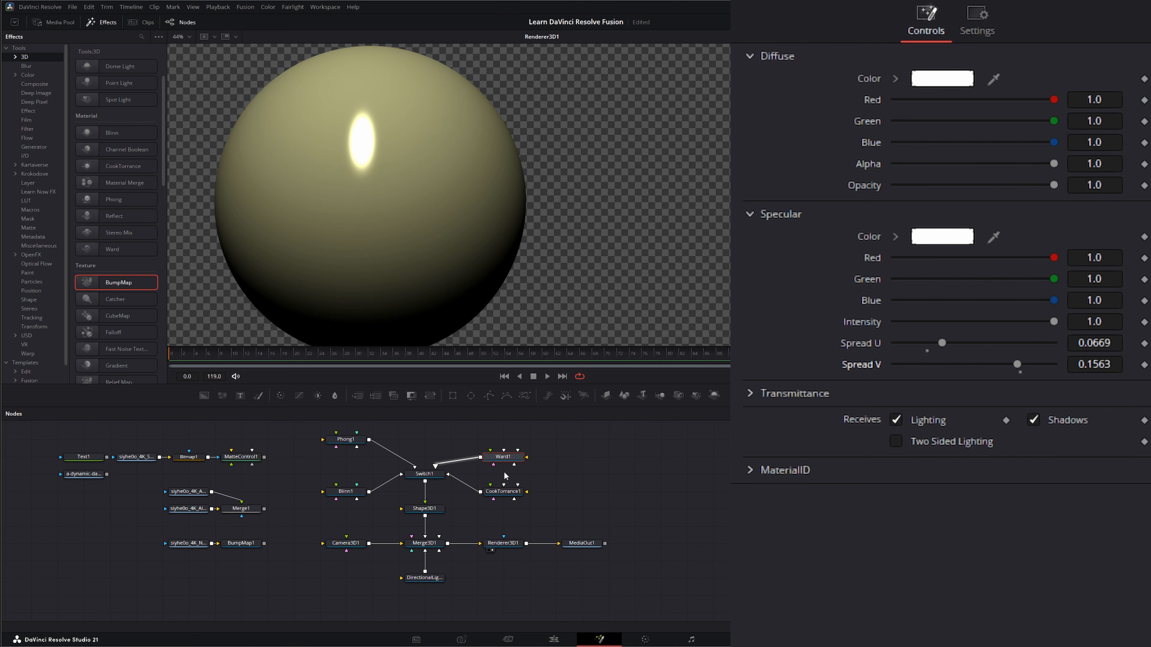
# Show Input3 on the Switch and set the CookTorrance material's Roughness to 0.2112 and Refractive Index to 2.422
pyautogui.click(502, 493)
pyautogui.click(425, 475)
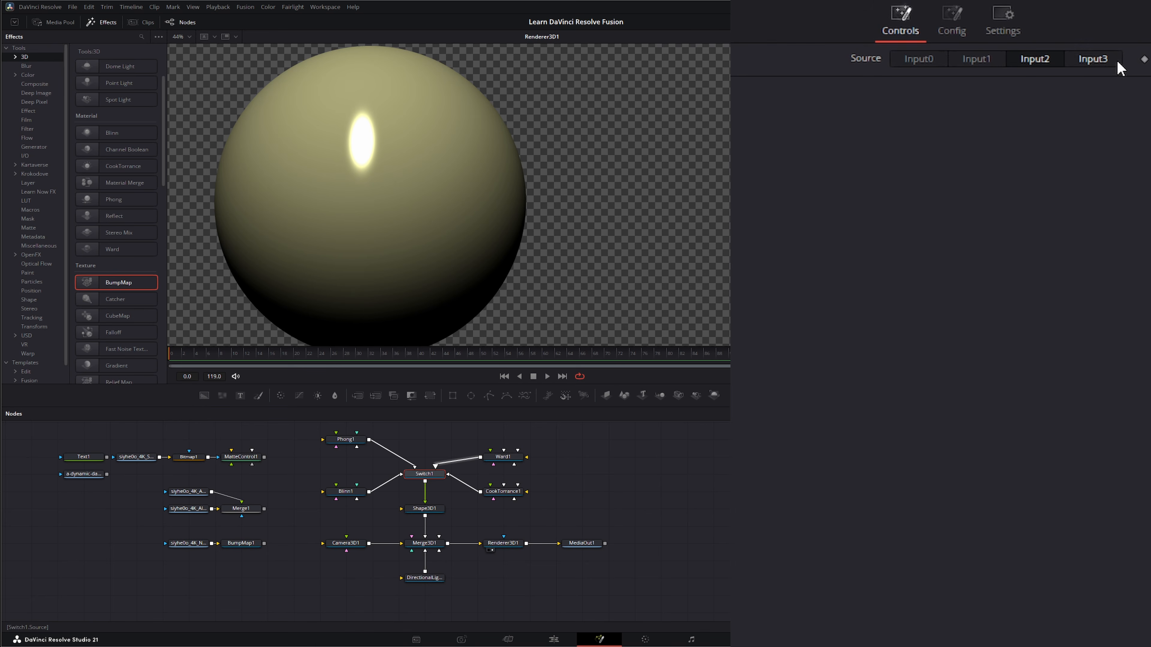
pyautogui.click(1108, 60)
pyautogui.click(502, 492)
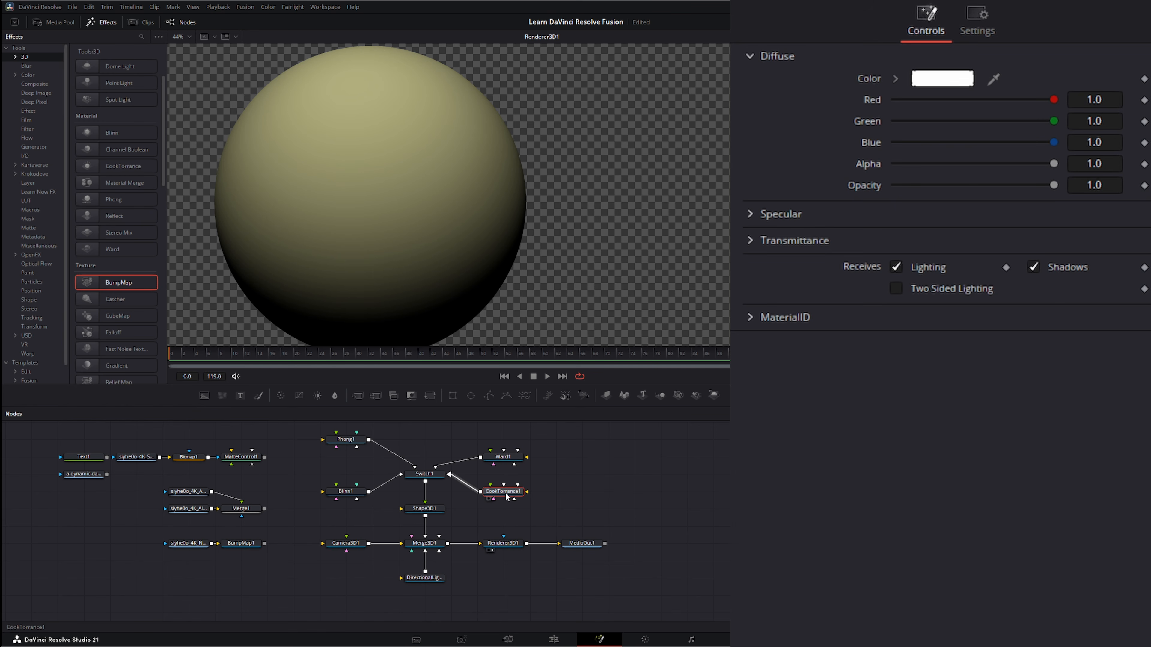
pyautogui.click(748, 214)
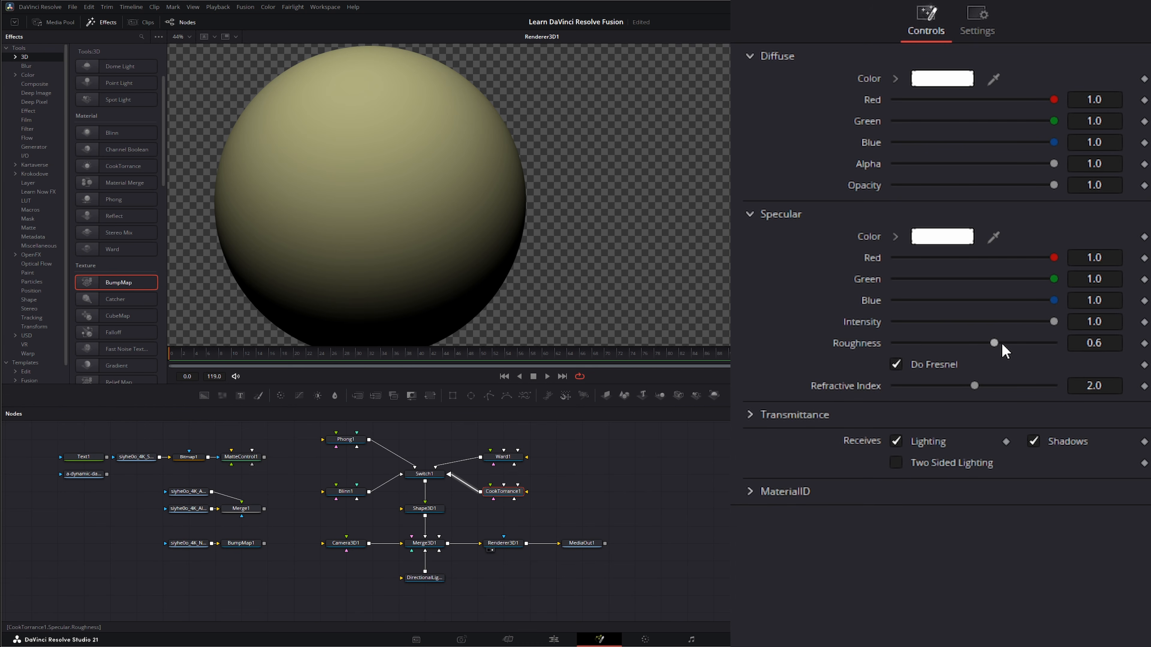
pyautogui.moveTo(999, 343); pyautogui.dragTo(916, 351)
pyautogui.moveTo(977, 385); pyautogui.dragTo(1015, 398)
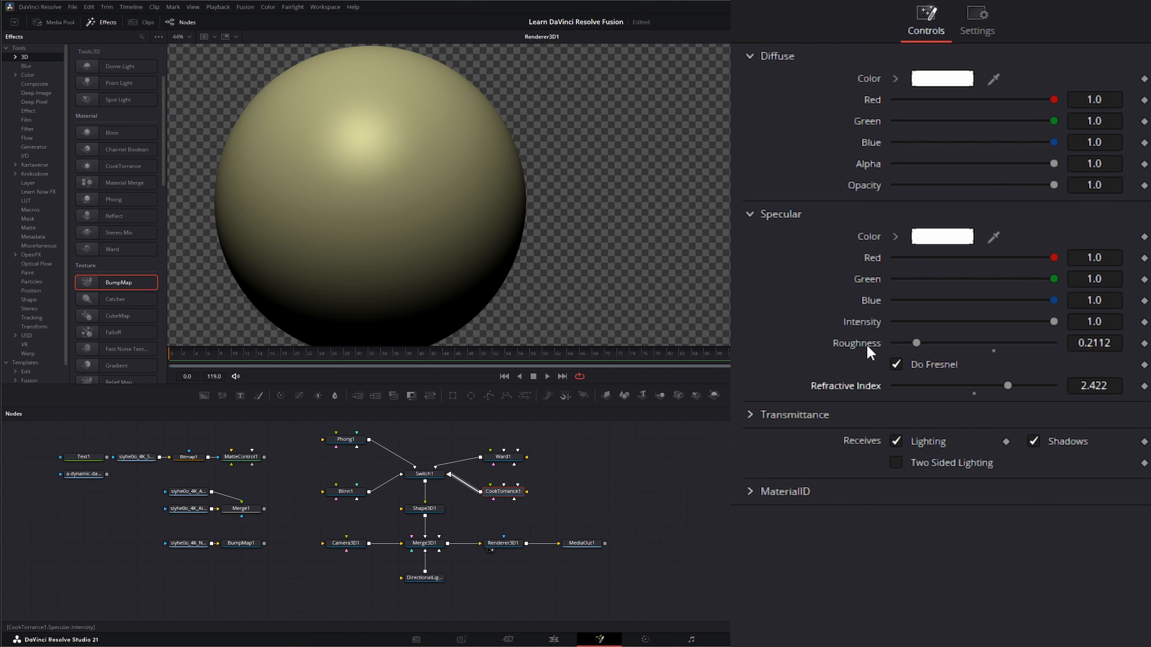
# Turn off Do Fresnel and set the CookTorrance Roughness to 0.3695
pyautogui.click(895, 364)
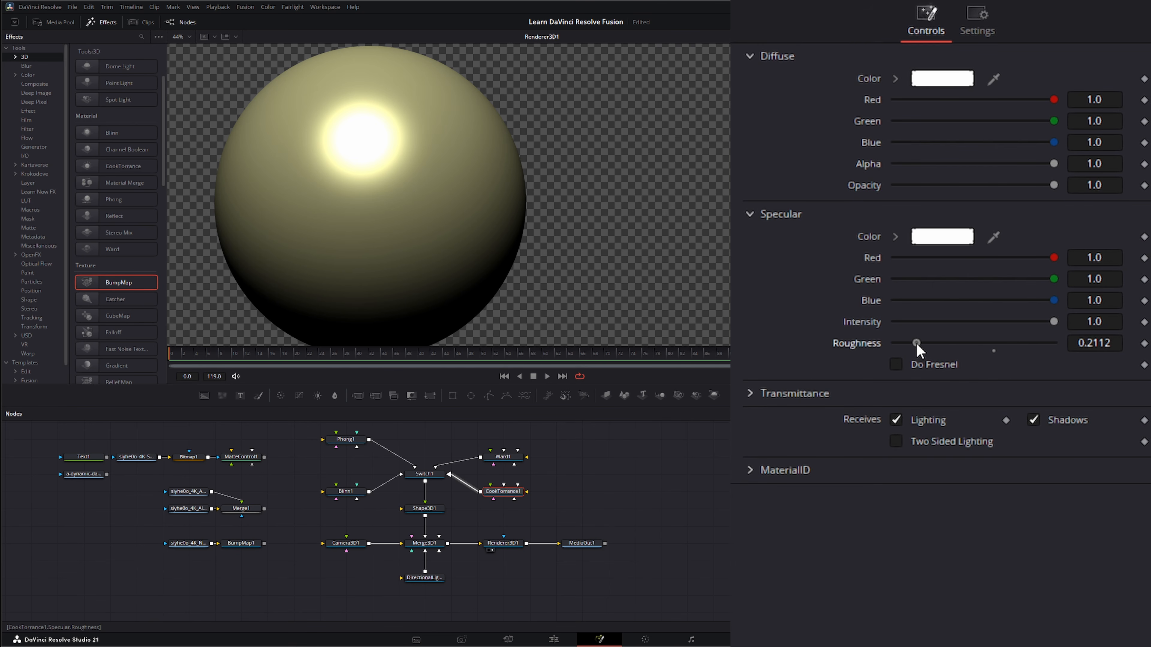
pyautogui.moveTo(917, 344); pyautogui.dragTo(948, 343)
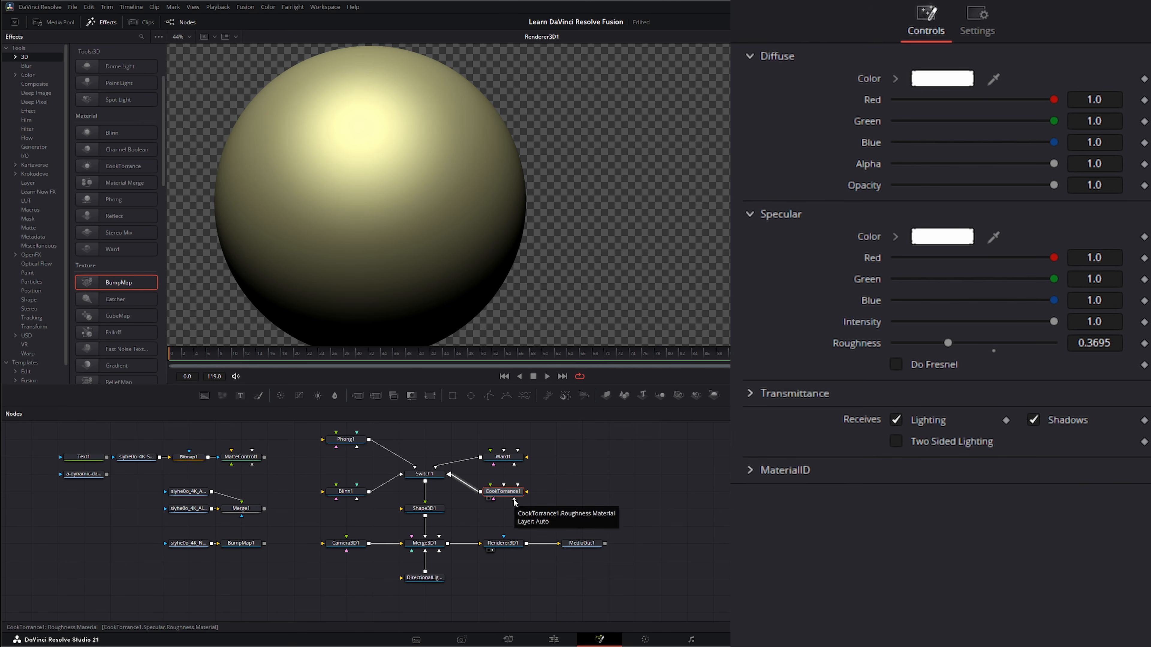
# Reconnect the BumpMap, Merge1 and MatteControl1 outputs to the Blinn material and show Input0 on the Switch
pyautogui.moveTo(514, 501); pyautogui.dragTo(539, 519)
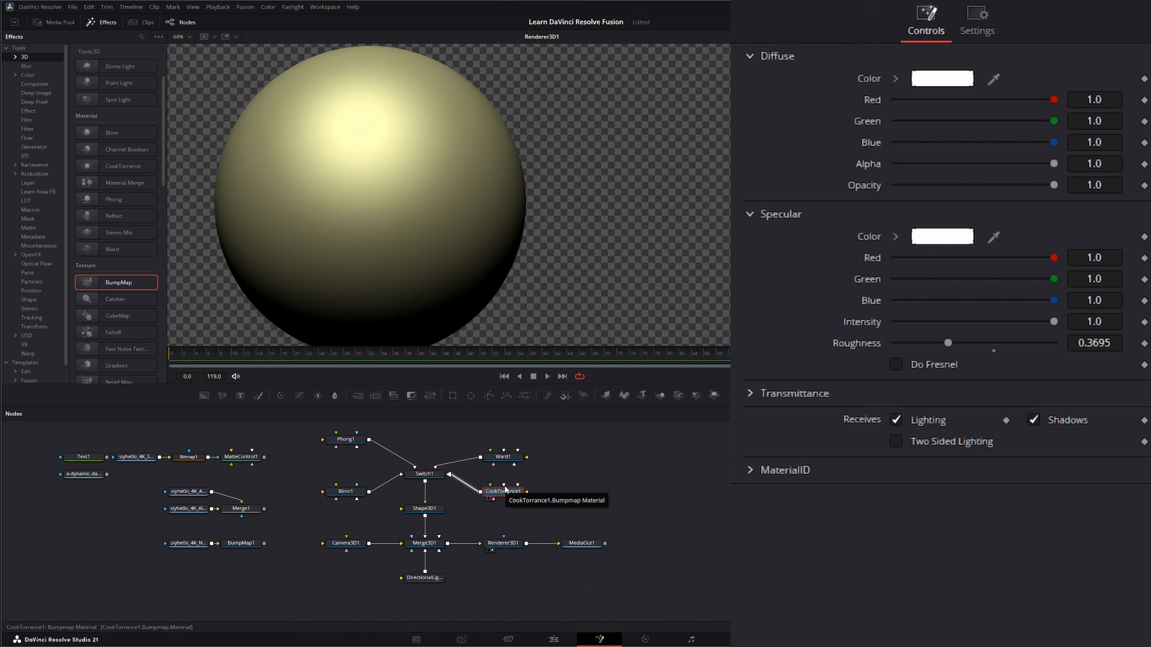
pyautogui.moveTo(505, 487); pyautogui.dragTo(547, 460)
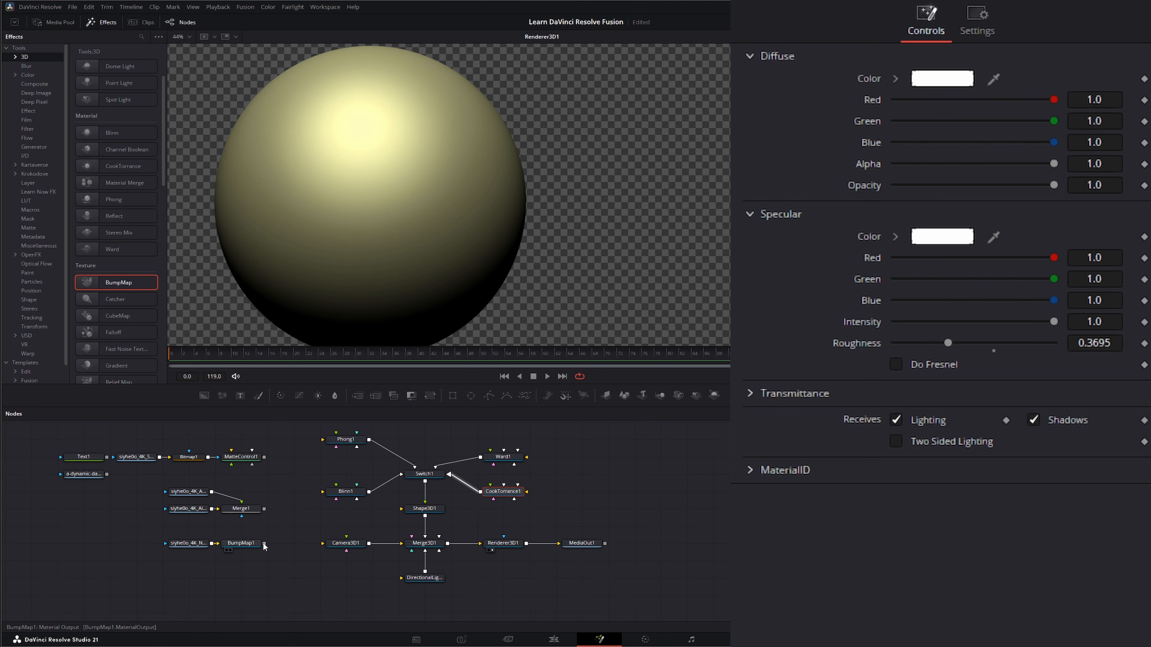
pyautogui.moveTo(265, 543); pyautogui.dragTo(346, 492)
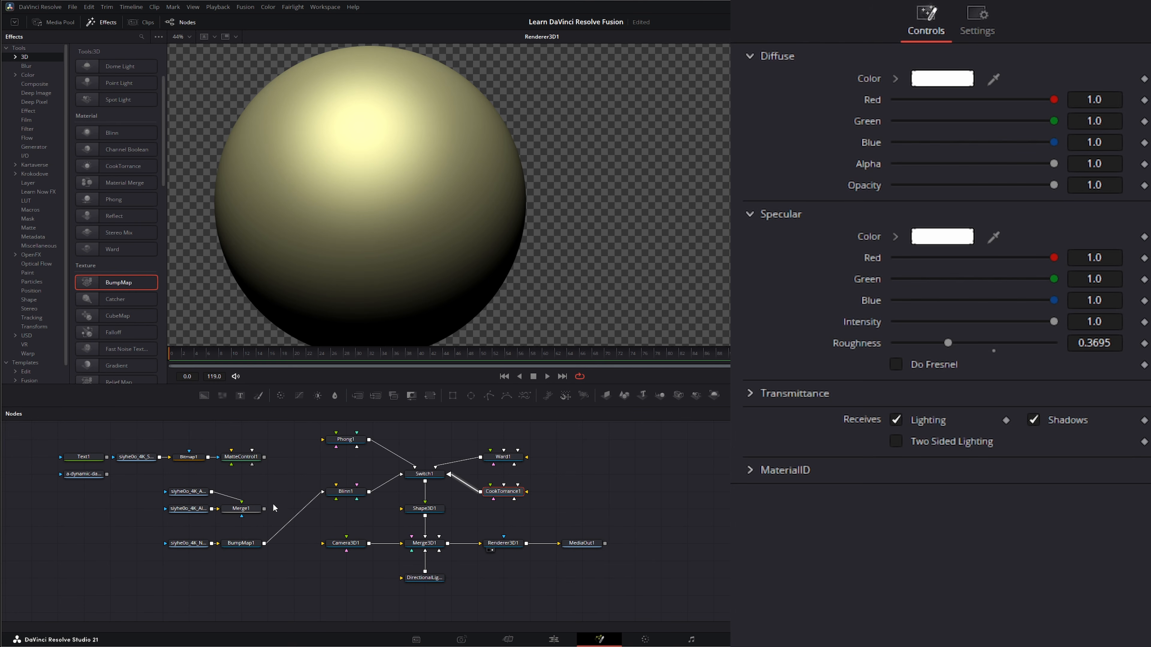
pyautogui.moveTo(264, 509); pyautogui.dragTo(339, 500)
pyautogui.moveTo(264, 457); pyautogui.dragTo(337, 485)
pyautogui.click(425, 474)
pyautogui.click(916, 59)
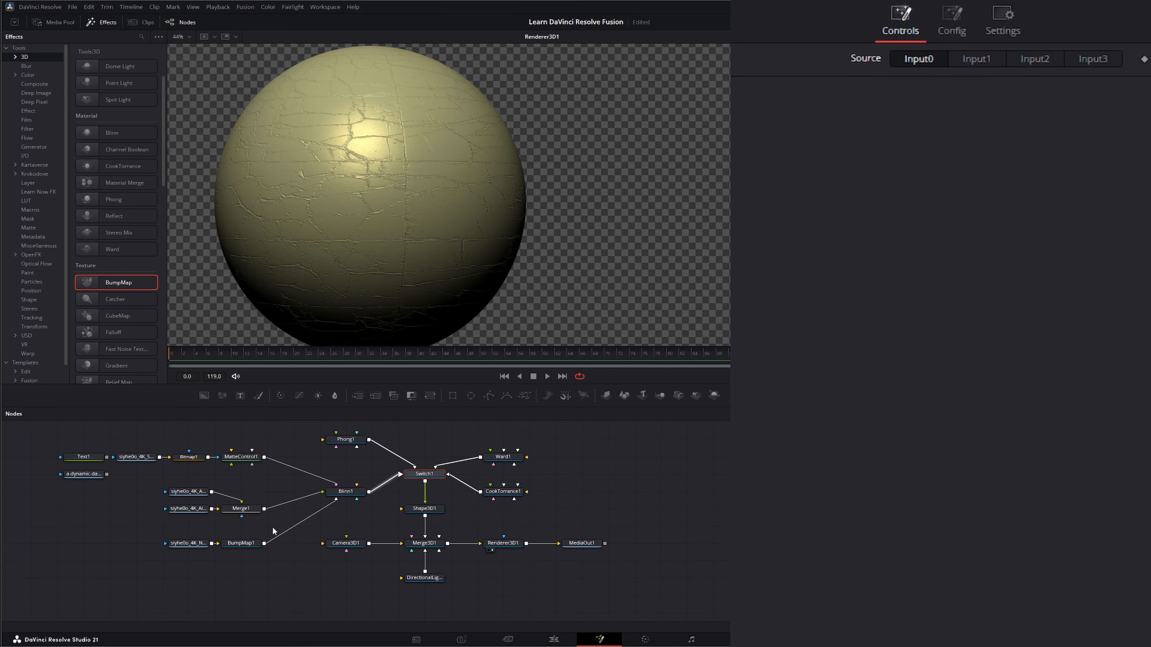
pyautogui.click(349, 496)
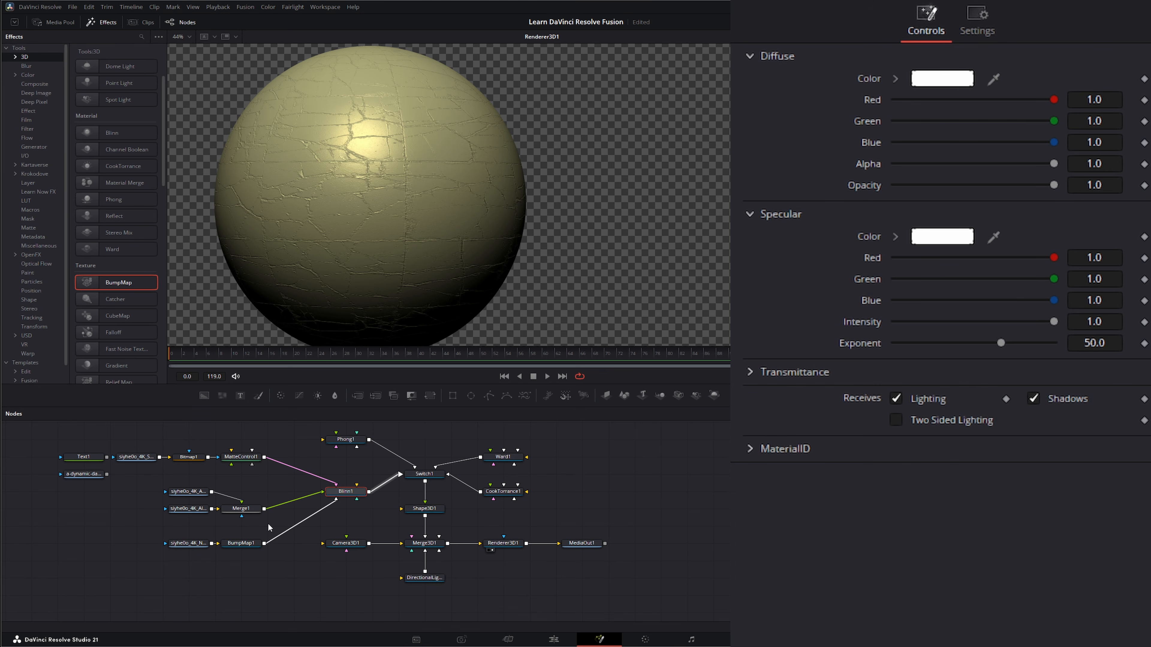
pyautogui.moveTo(324, 496); pyautogui.dragTo(358, 488)
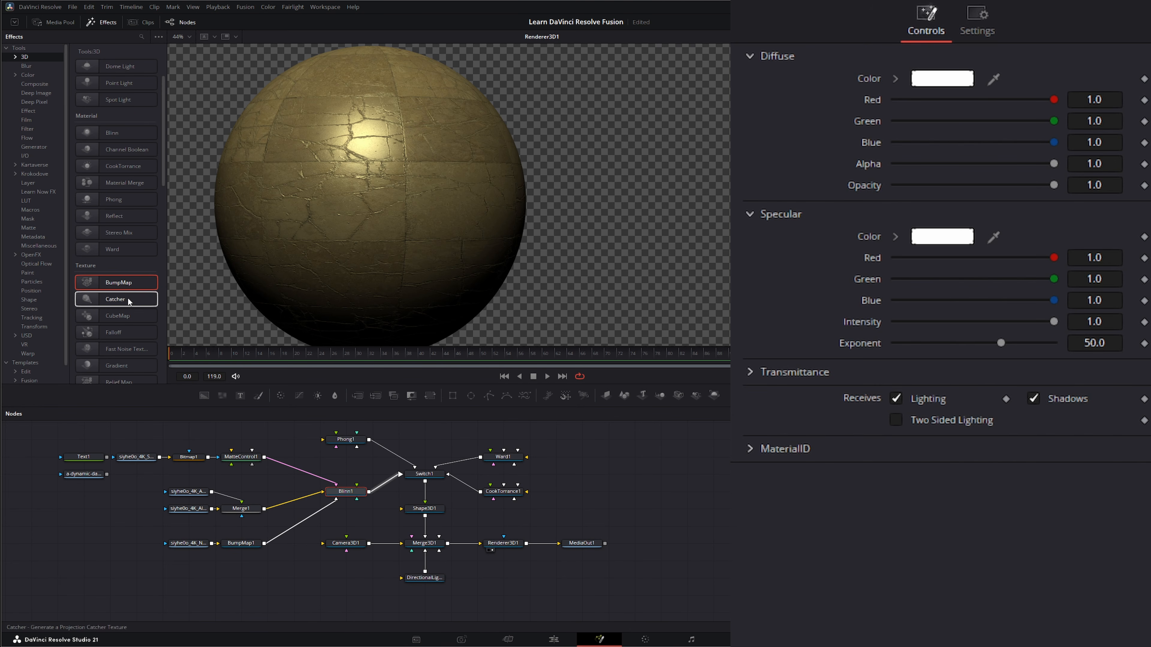
# Add a Material Merge node to the graph beside the Blinn material
pyautogui.scroll(-2, 113, 206)
pyautogui.scroll(-3, 112, 206)
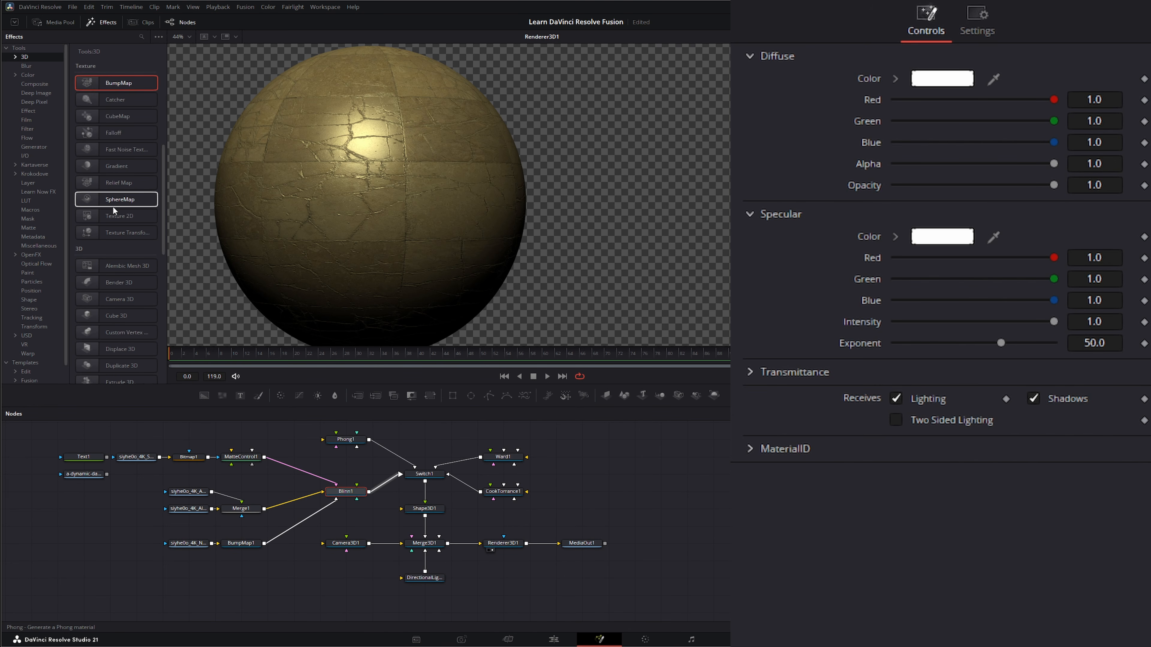
pyautogui.scroll(5, 113, 206)
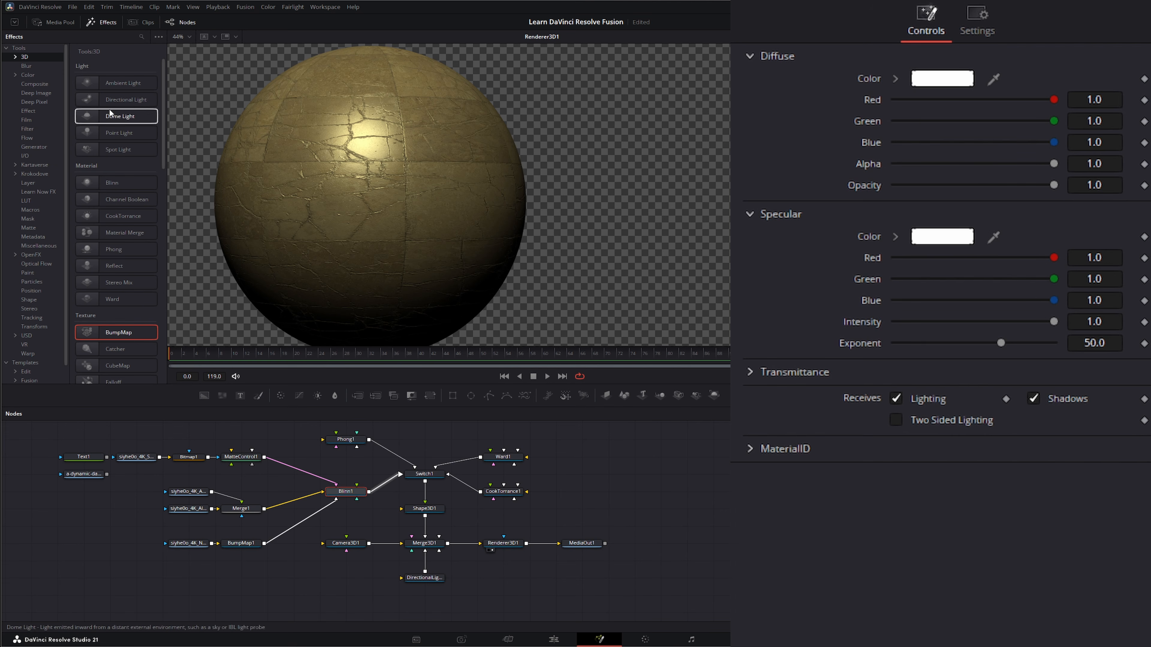
pyautogui.scroll(-2, 103, 250)
pyautogui.scroll(-6, 103, 251)
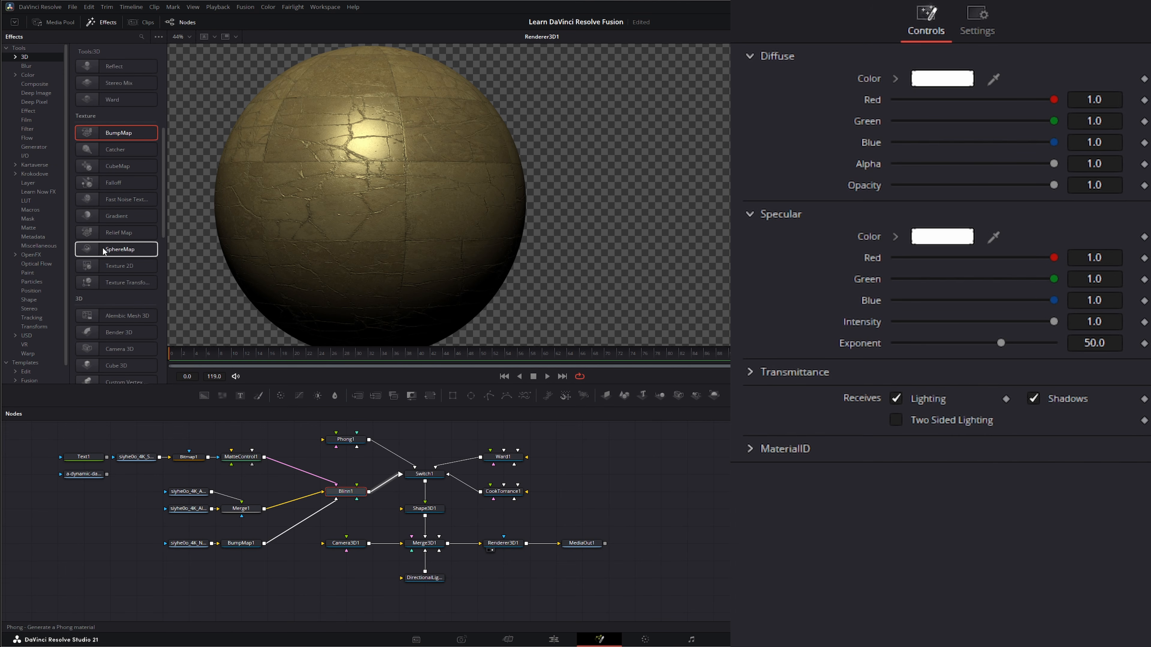
pyautogui.scroll(-1, 103, 247)
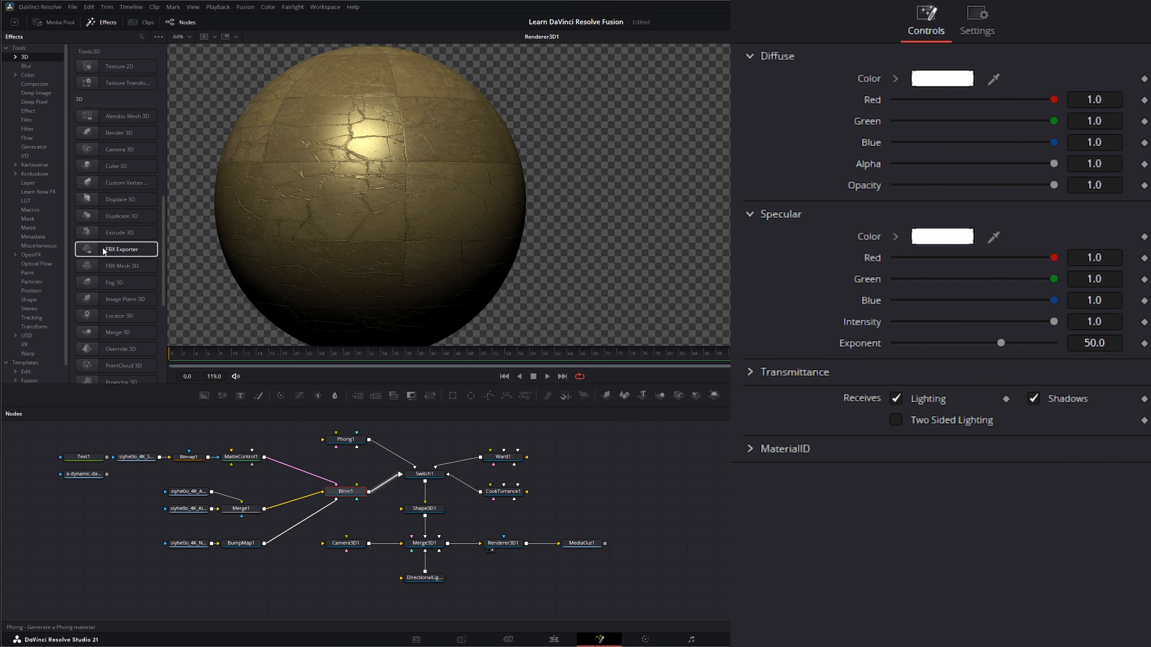
pyautogui.scroll(4, 123, 181)
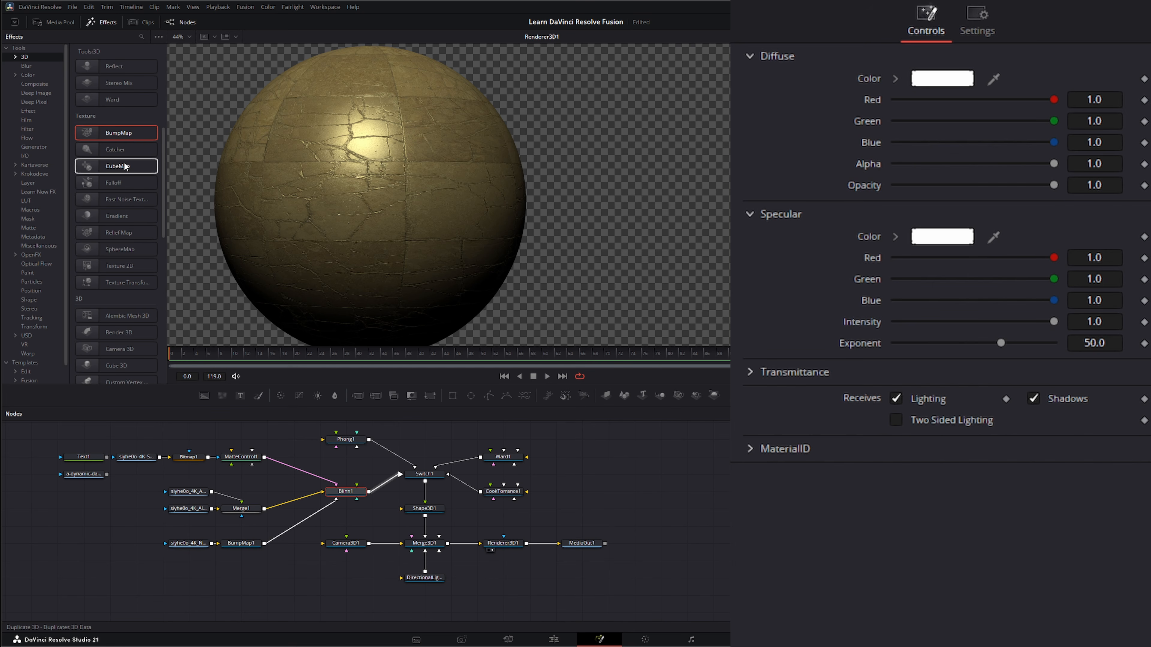
pyautogui.scroll(2, 133, 234)
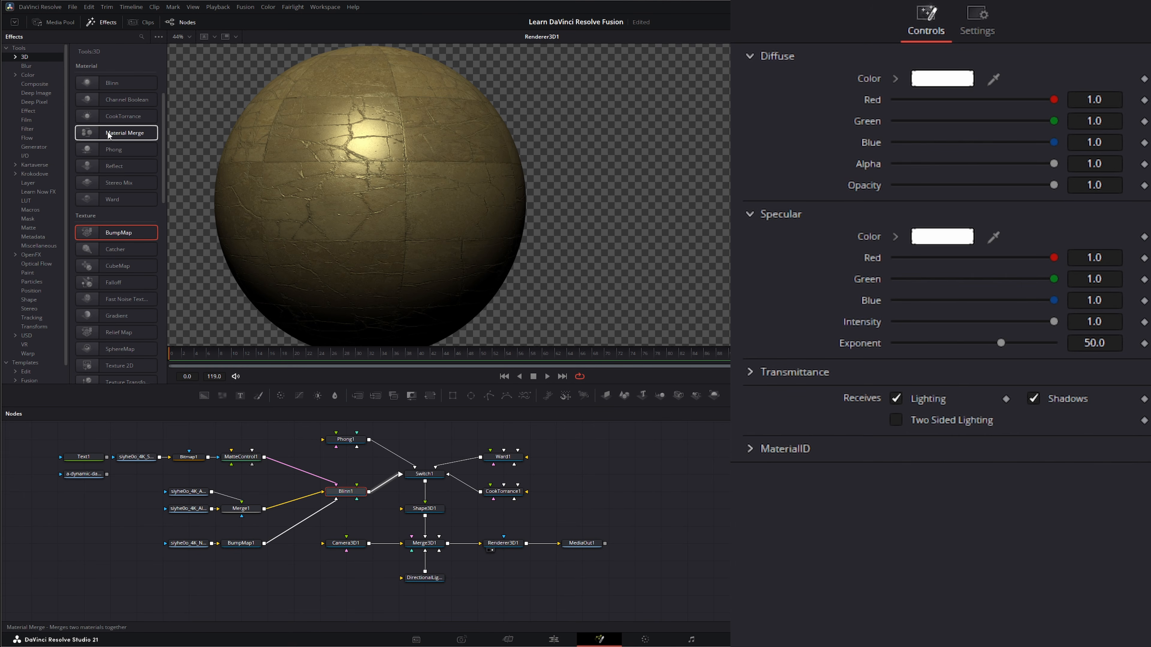
pyautogui.moveTo(108, 135); pyautogui.dragTo(159, 143)
pyautogui.moveTo(246, 403); pyautogui.dragTo(336, 484)
pyautogui.moveTo(266, 489); pyautogui.dragTo(300, 493)
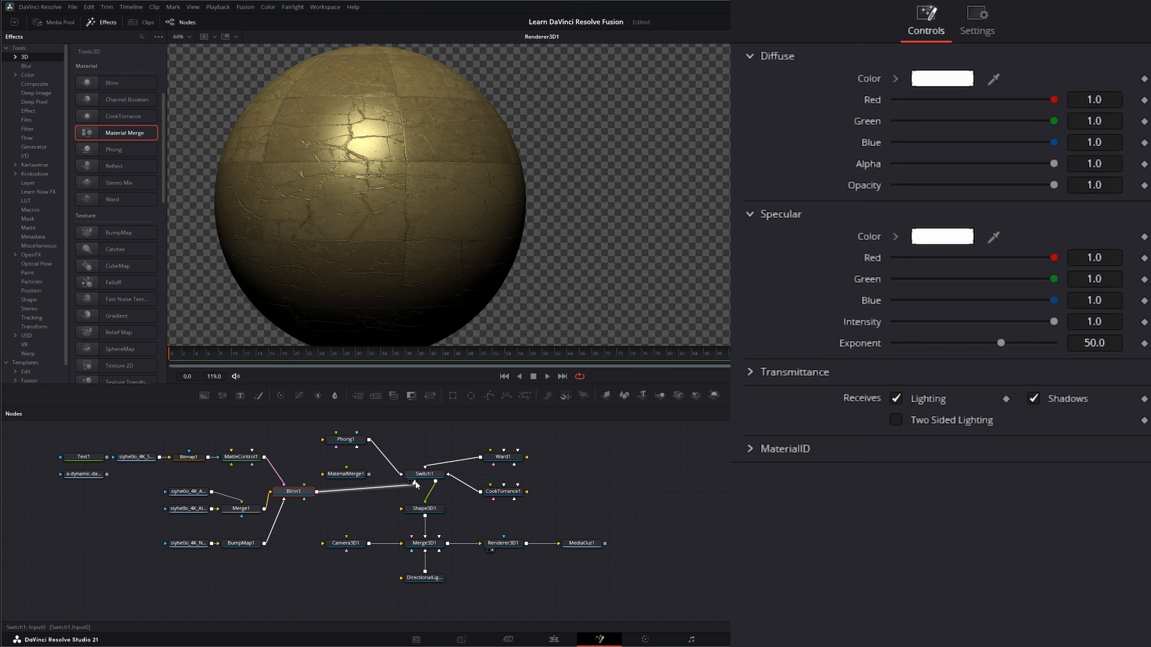
# Connect the Blinn and Phong materials into the Material Merge and feed its output into the Switch
pyautogui.moveTo(416, 484); pyautogui.dragTo(323, 474)
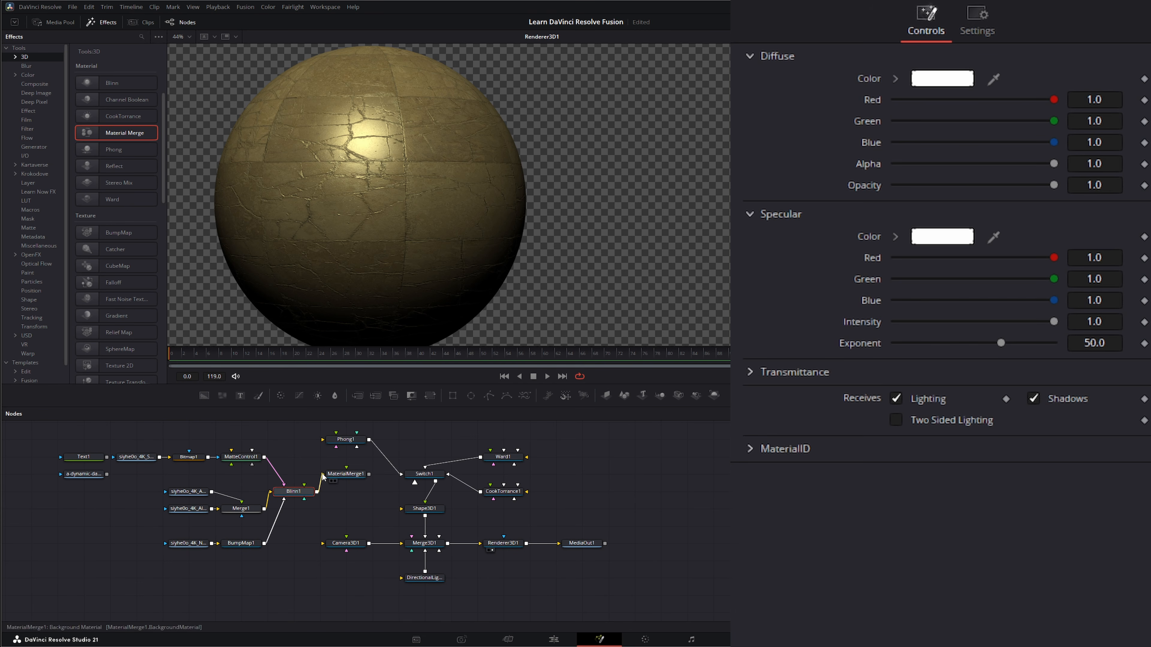
pyautogui.click(352, 445)
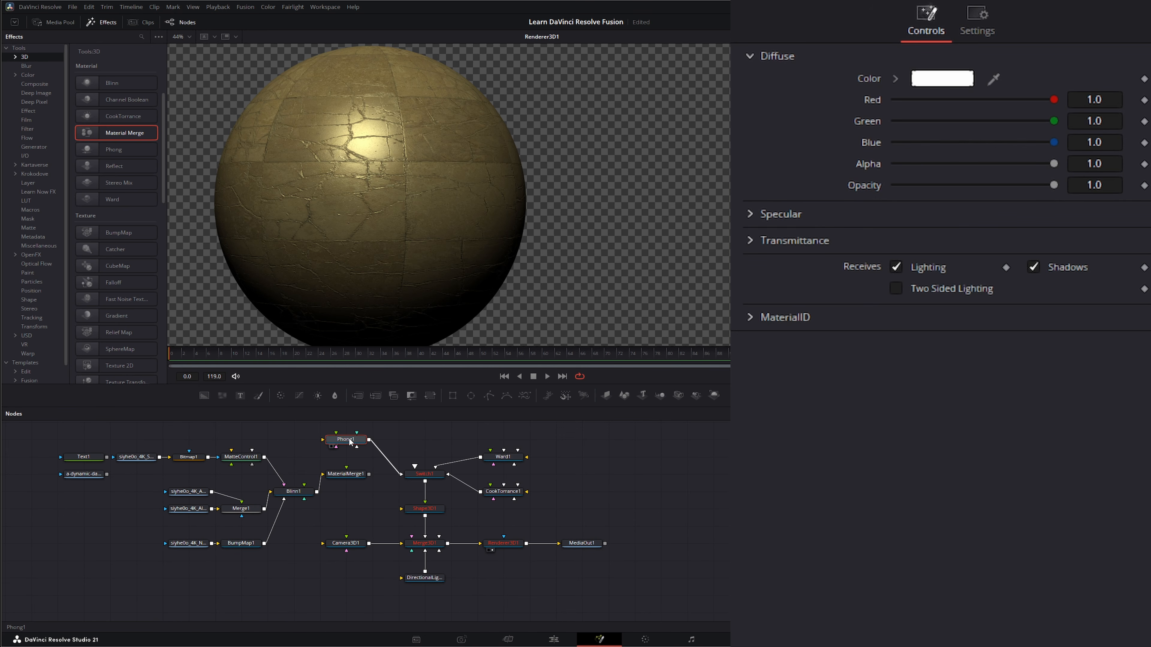
pyautogui.moveTo(370, 442); pyautogui.dragTo(408, 474)
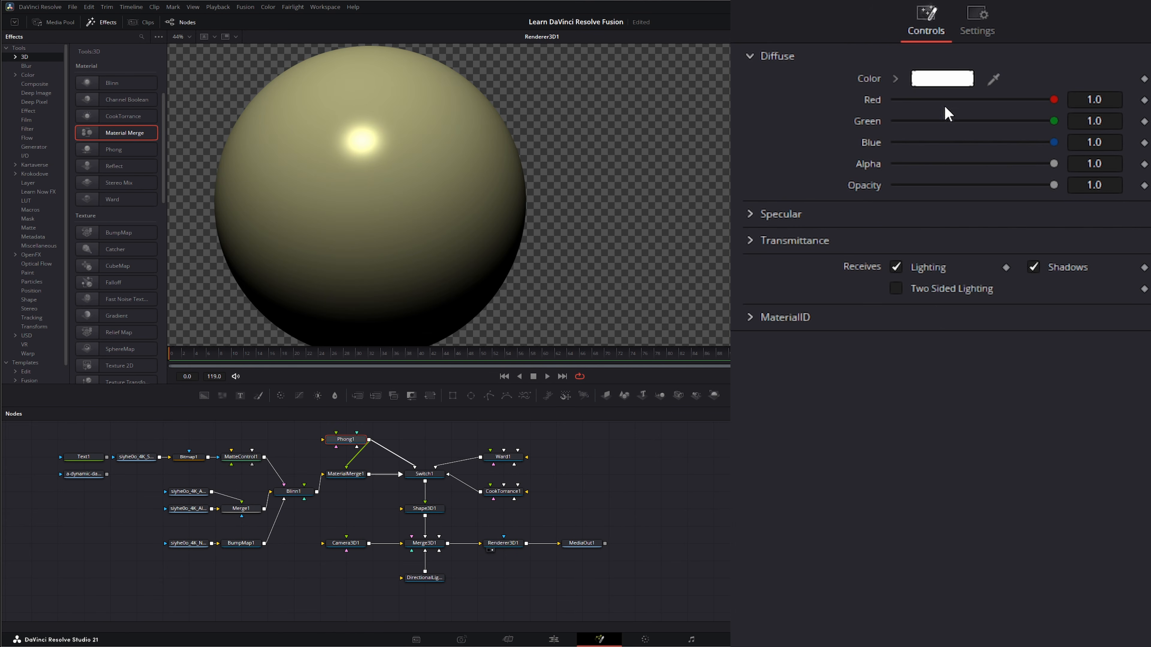
# Set the Phong material's diffuse colour to pink (Red 1.0, Green 0.137, Blue 0.8)
pyautogui.click(952, 79)
pyautogui.moveTo(573, 299); pyautogui.dragTo(582, 254)
pyautogui.click(667, 404)
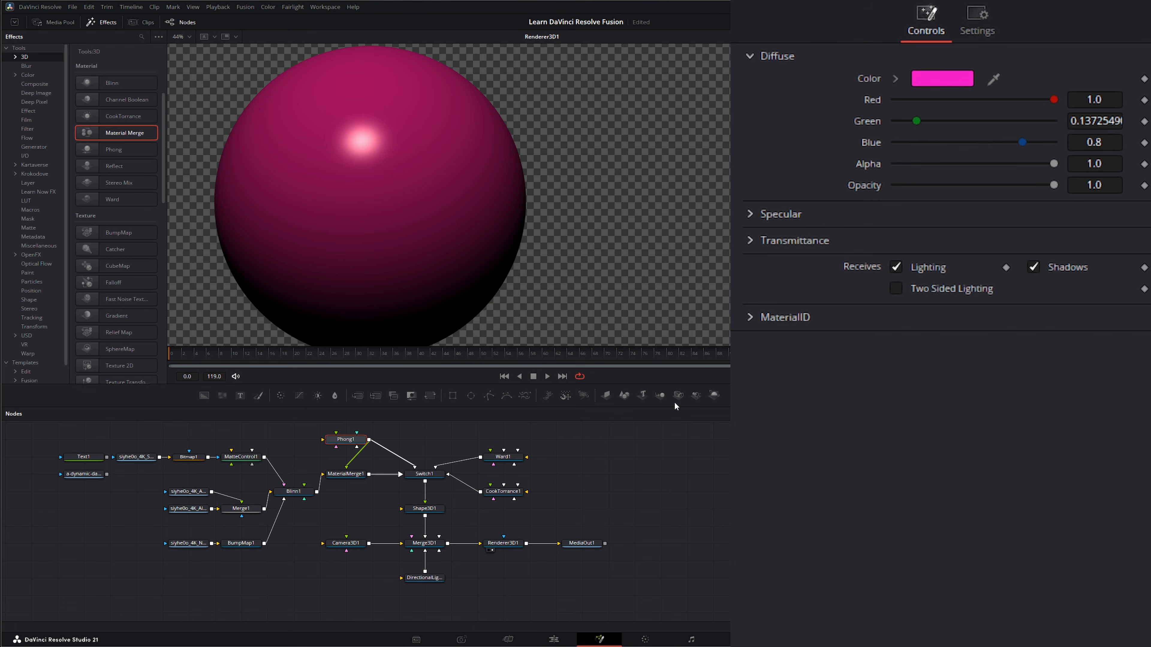
# Set the Material Merge's Blend to 0.0
pyautogui.click(361, 474)
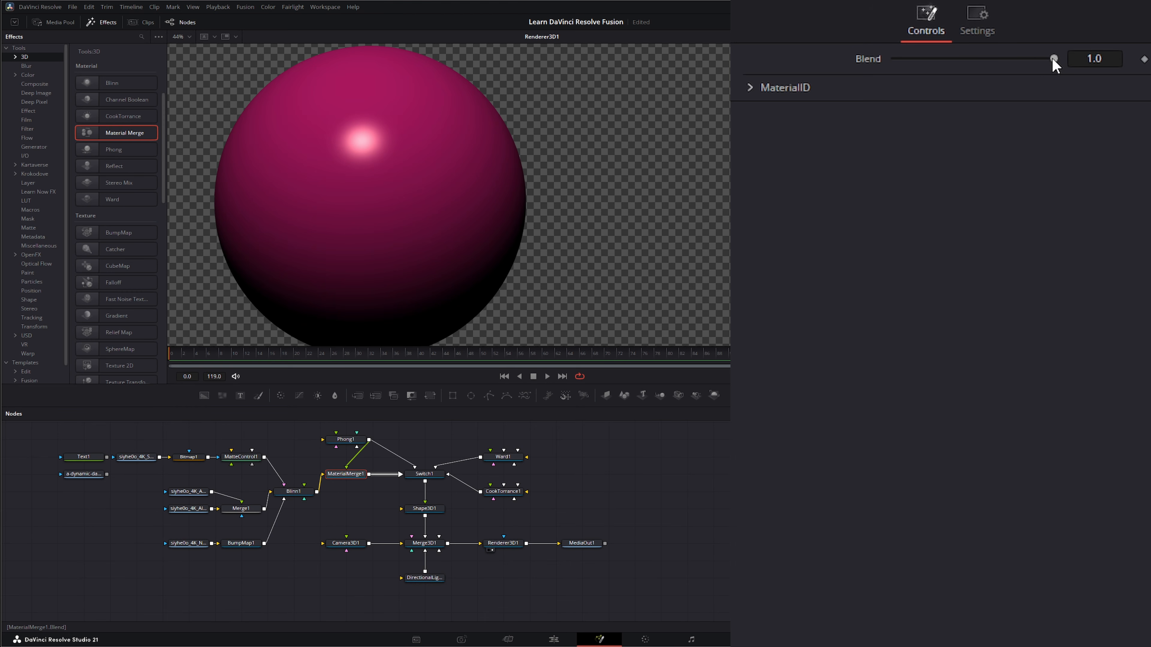
pyautogui.moveTo(1053, 59); pyautogui.dragTo(887, 76)
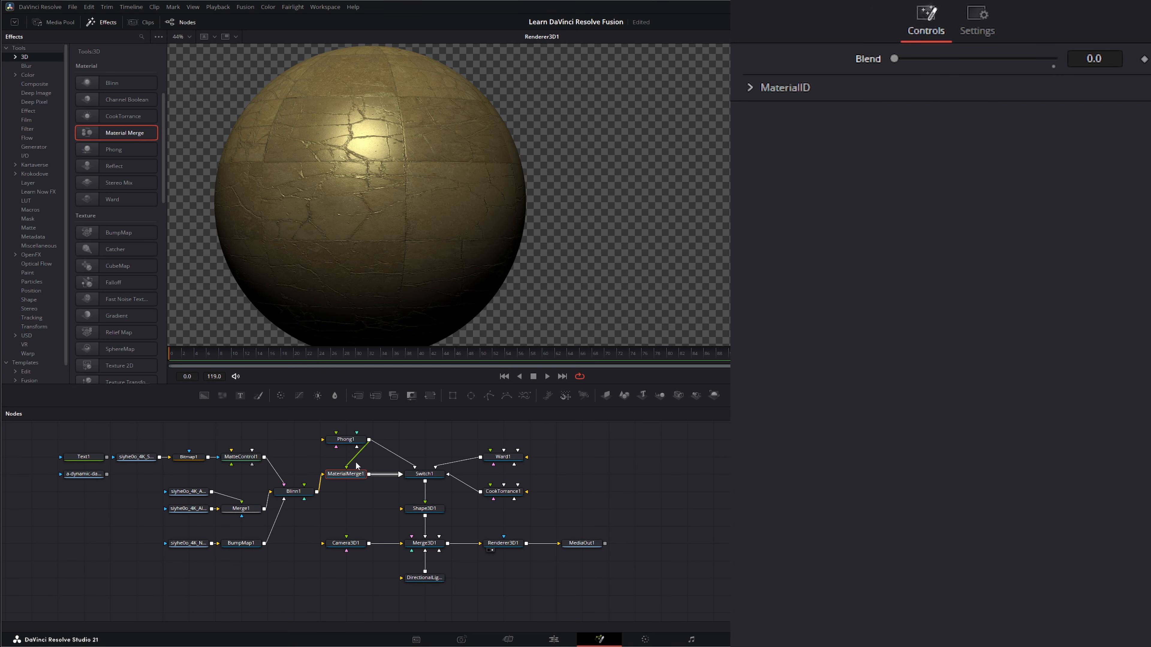
# Reset the Phong material's diffuse colour to white
pyautogui.click(348, 444)
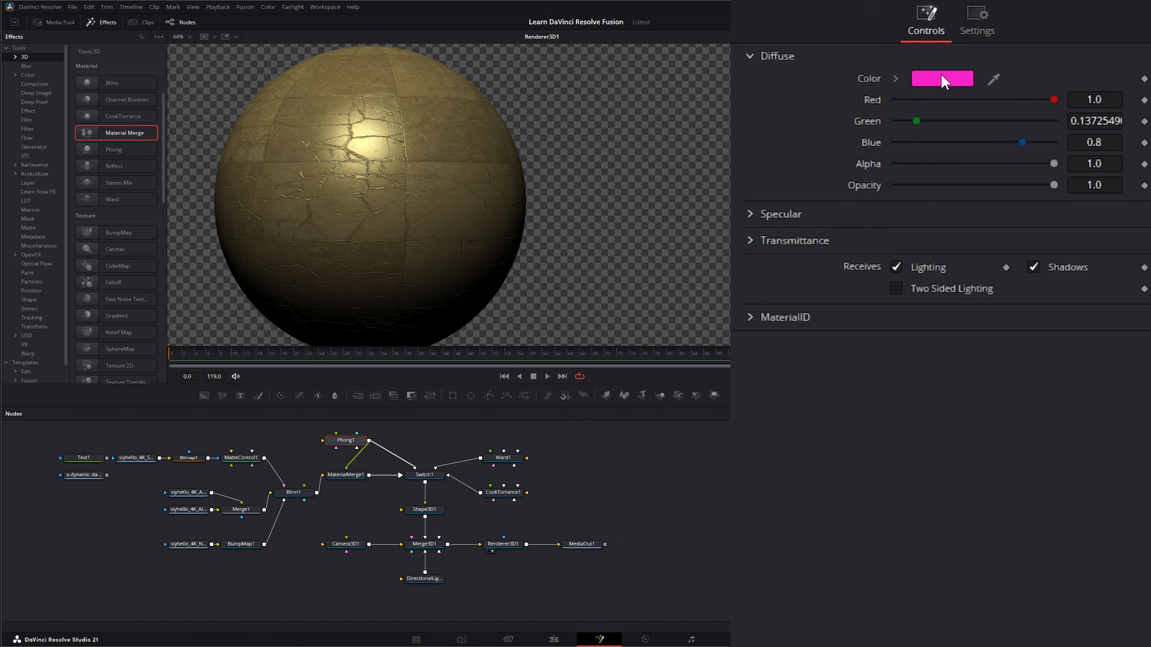
pyautogui.click(942, 78)
pyautogui.click(546, 364)
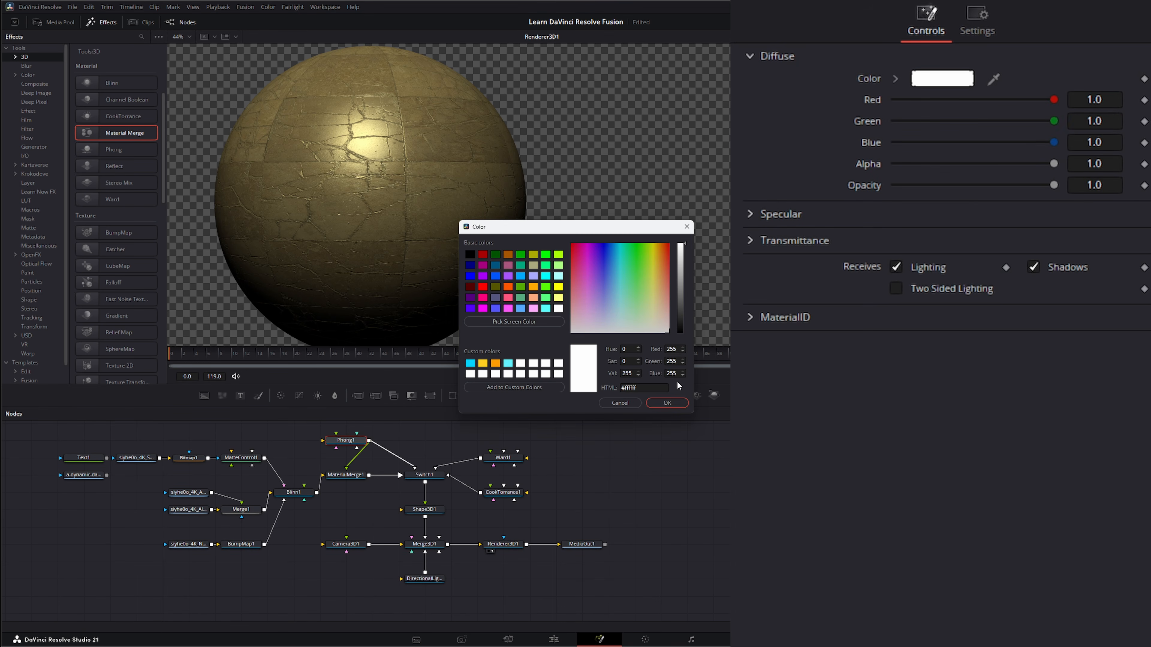
pyautogui.click(676, 402)
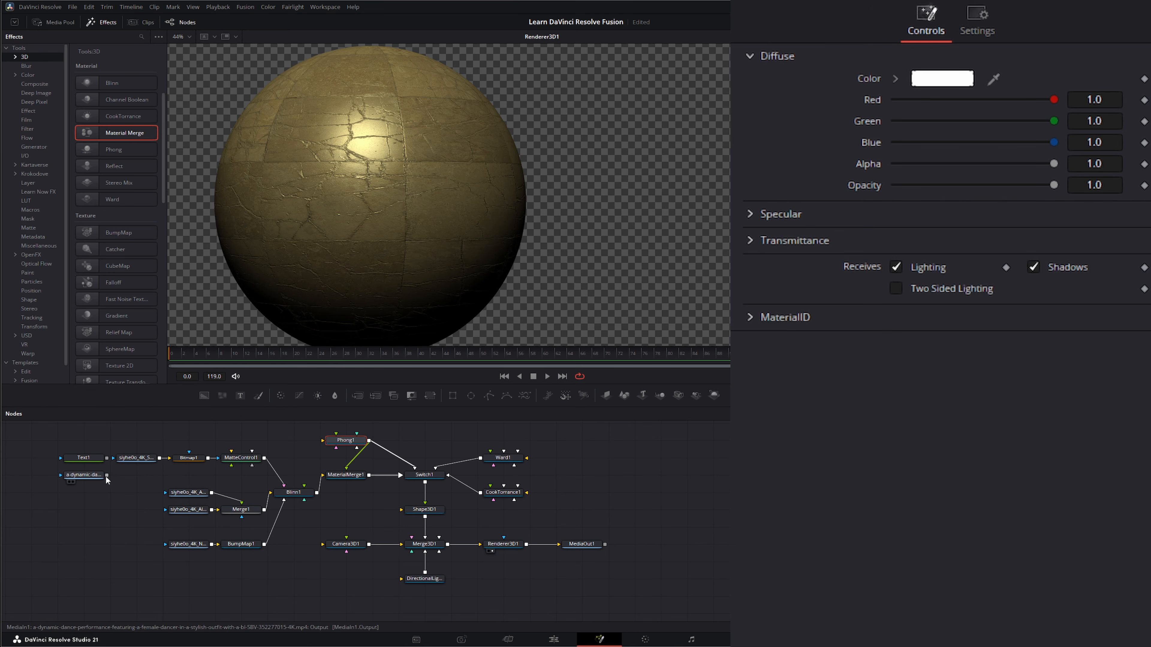
# Connect the dance video clip to the Phong material's diffuse input
pyautogui.moveTo(106, 475); pyautogui.dragTo(323, 442)
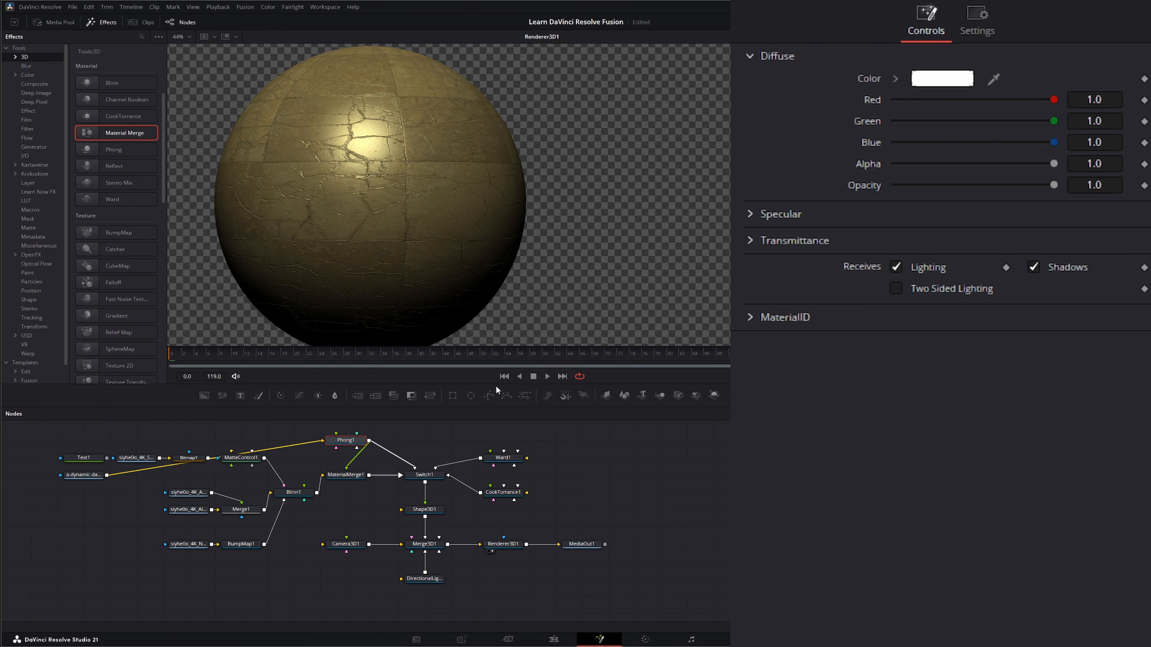
# Set the Material Merge's Blend to about 0.727
pyautogui.click(350, 476)
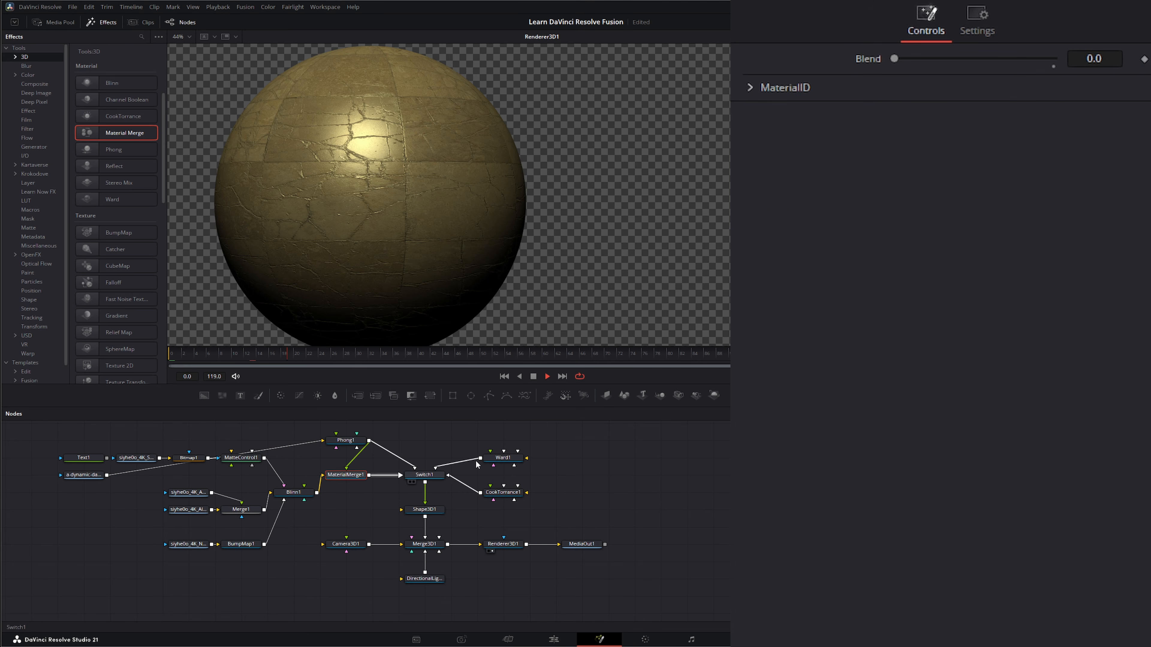
pyautogui.moveTo(898, 60); pyautogui.dragTo(1009, 63)
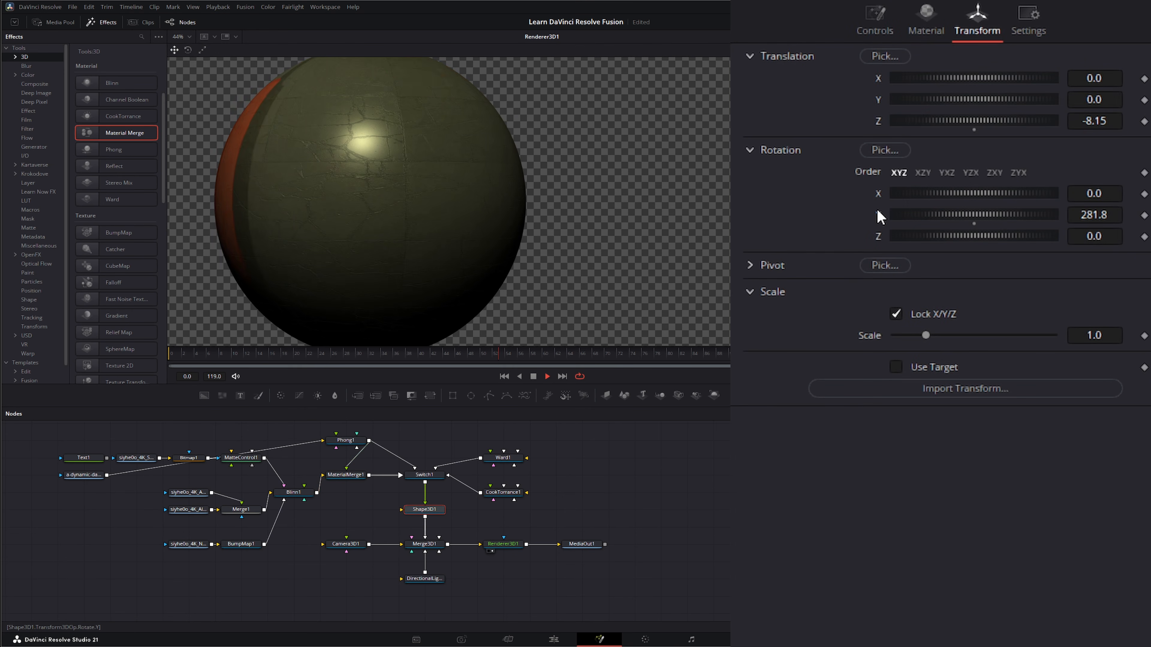
# Reset the sphere shape's Y rotation to 0
pyautogui.doubleClick(878, 211)
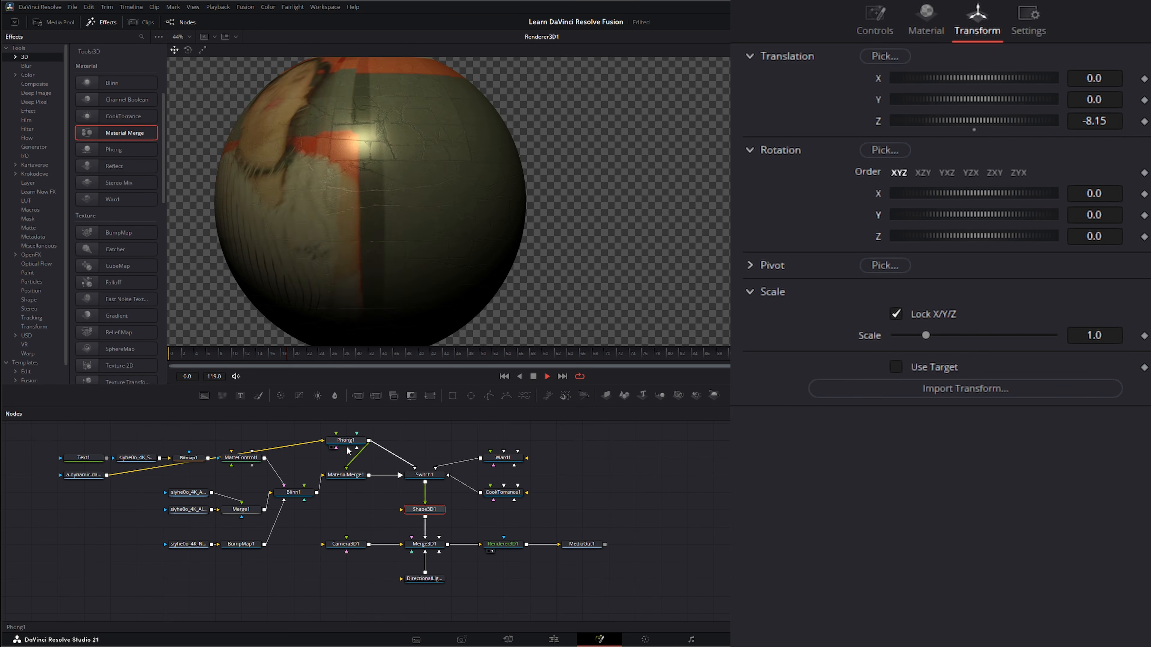
# Set the Material Merge's Blend to 1.0
pyautogui.click(347, 473)
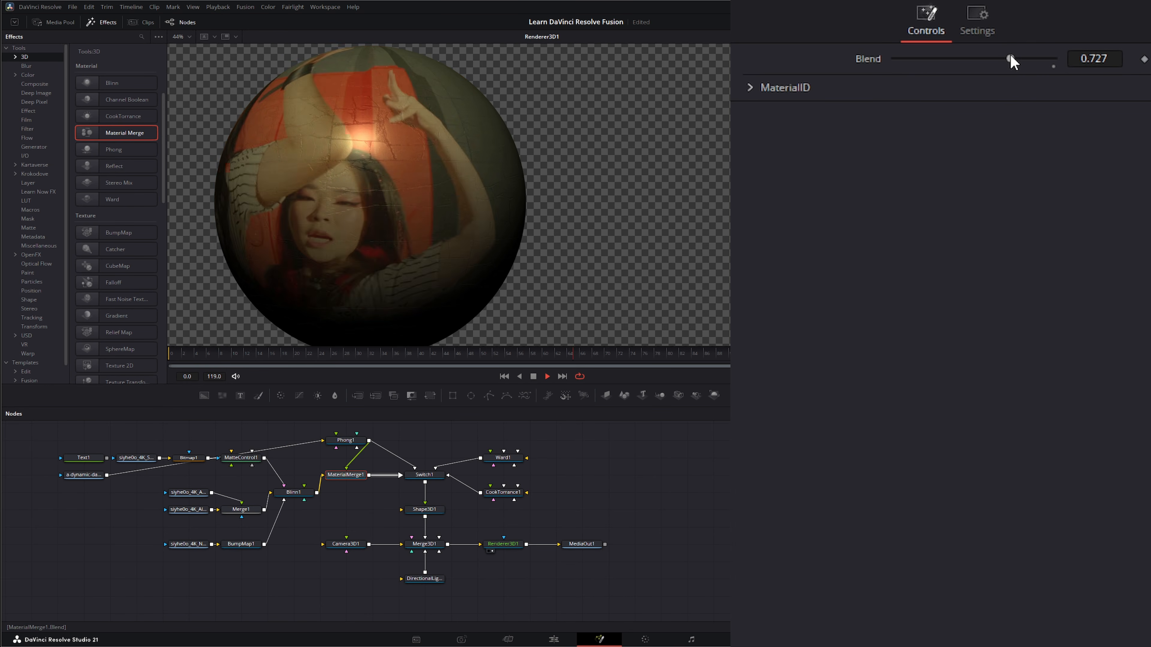
pyautogui.moveTo(1009, 59); pyautogui.dragTo(1097, 83)
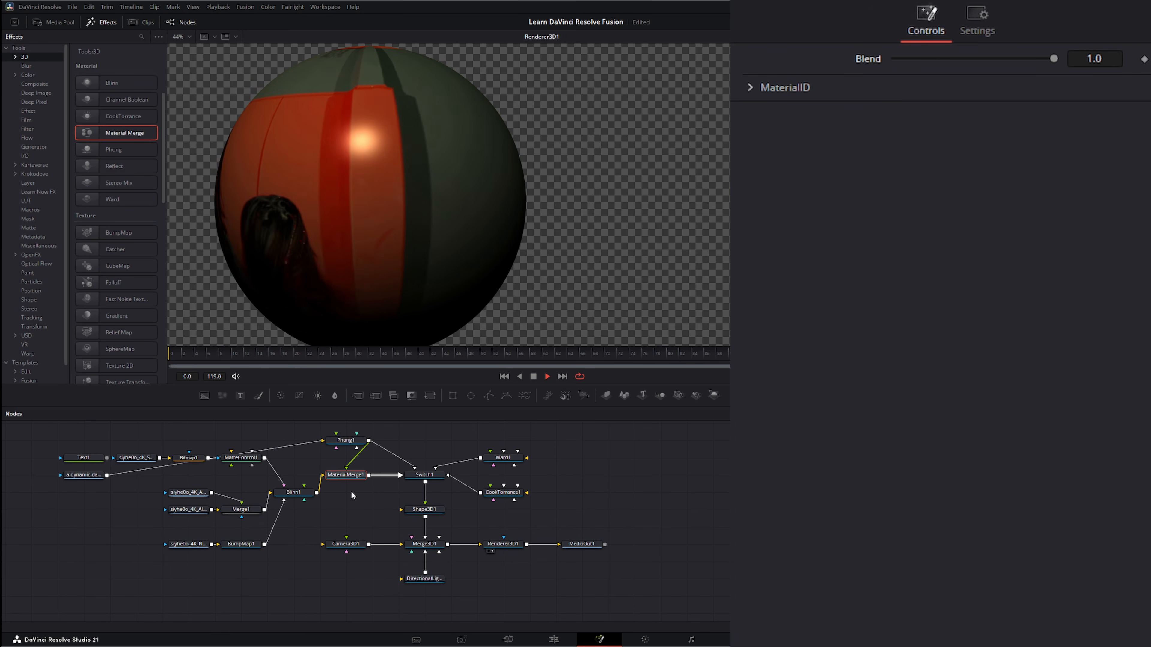
# Play back the animation to preview the blended material on the sphere
pyautogui.click(534, 376)
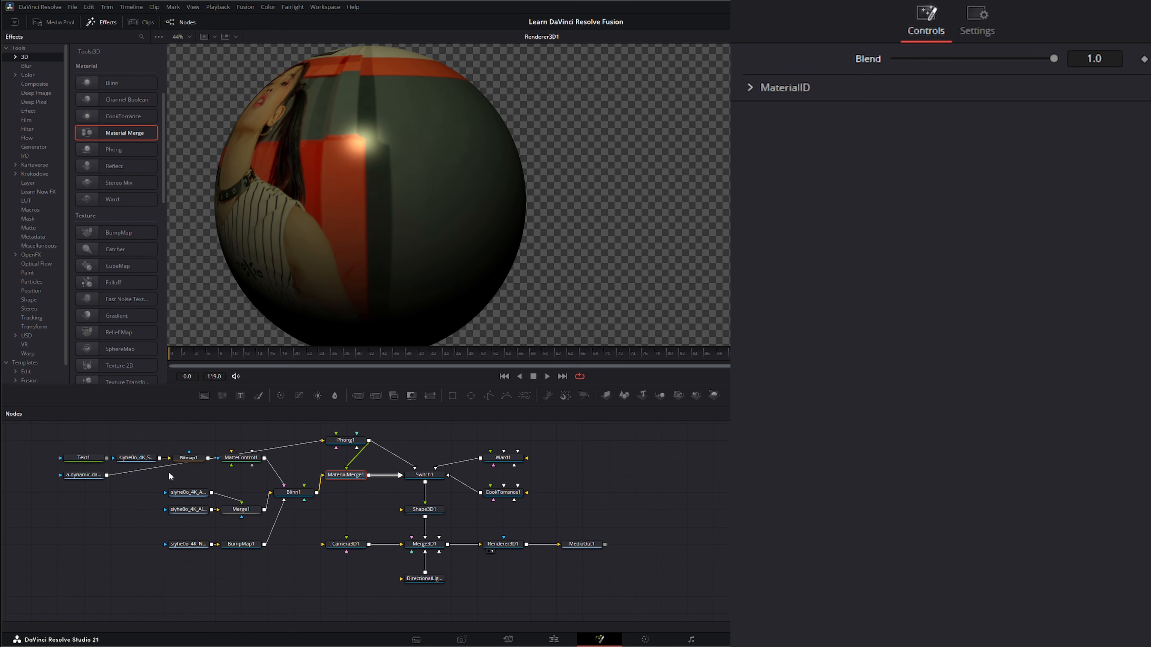
# Open the Fusion Shaders templates and connect the Checkerplate shader into the Switch
pyautogui.click(6, 49)
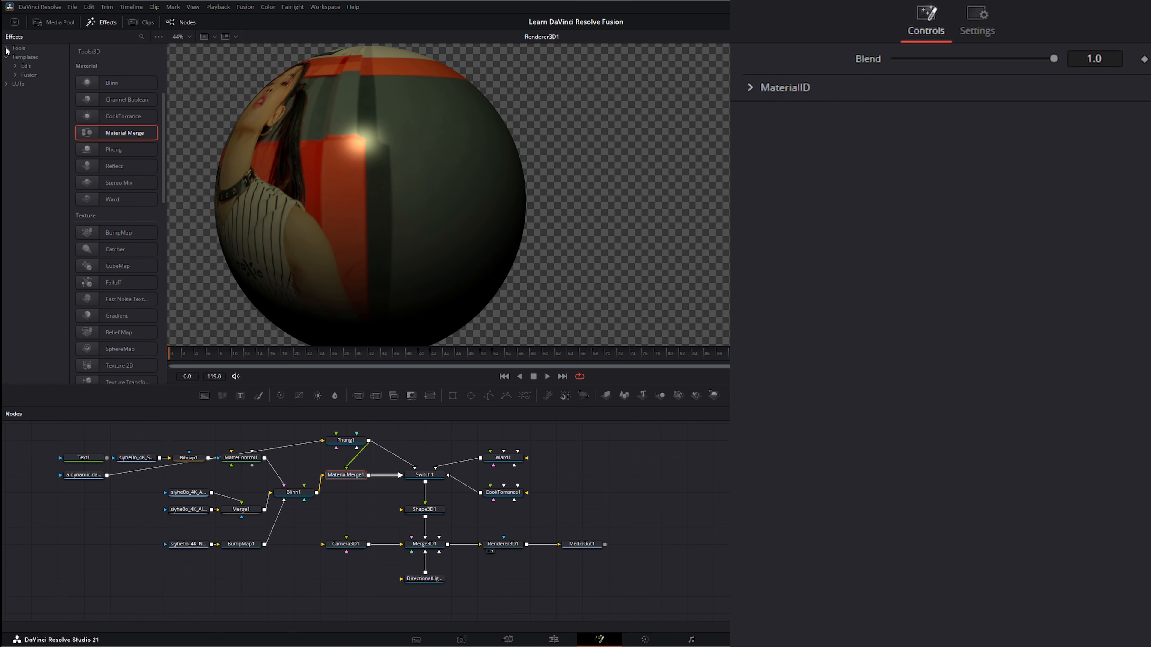
pyautogui.click(24, 75)
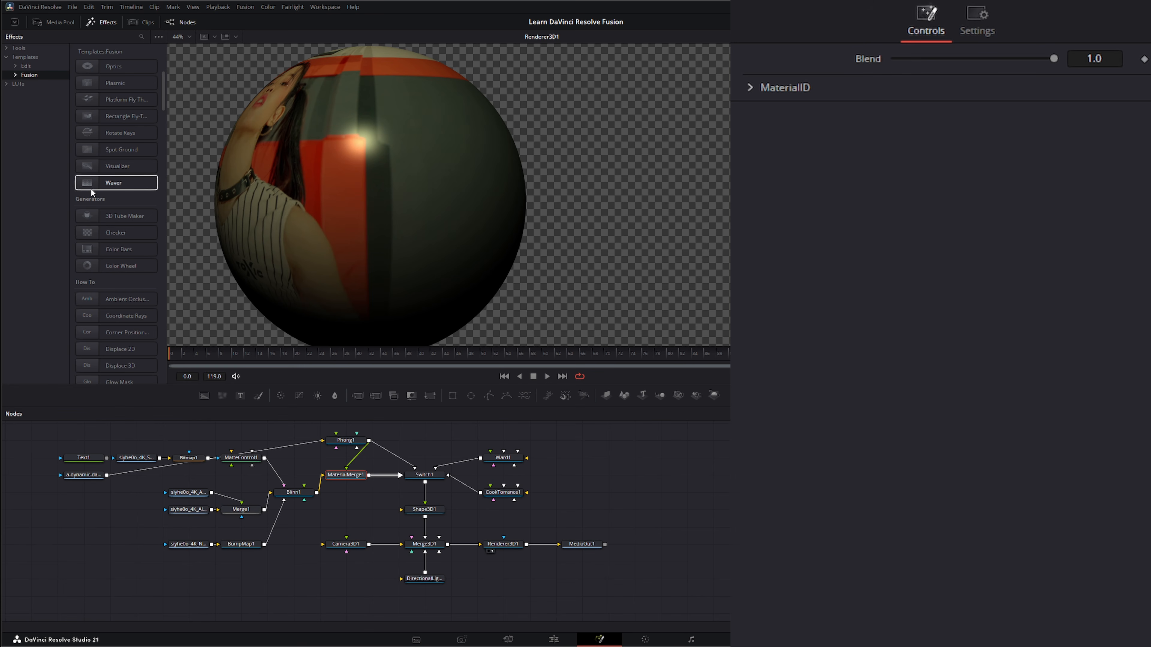
pyautogui.click(16, 75)
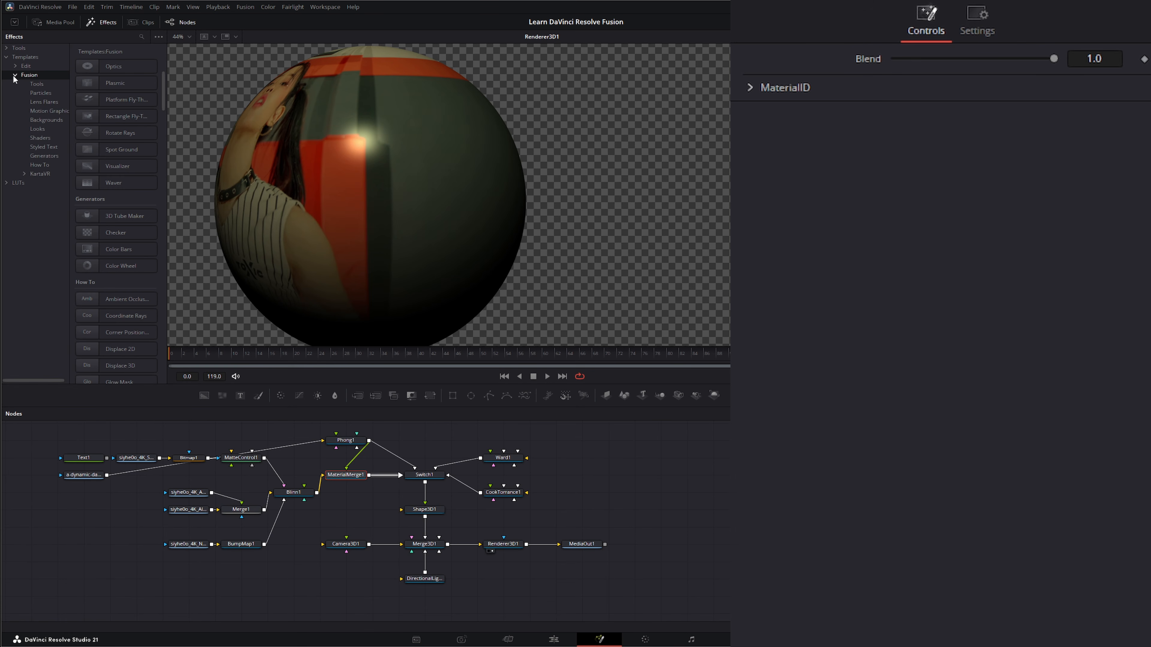
pyautogui.click(40, 137)
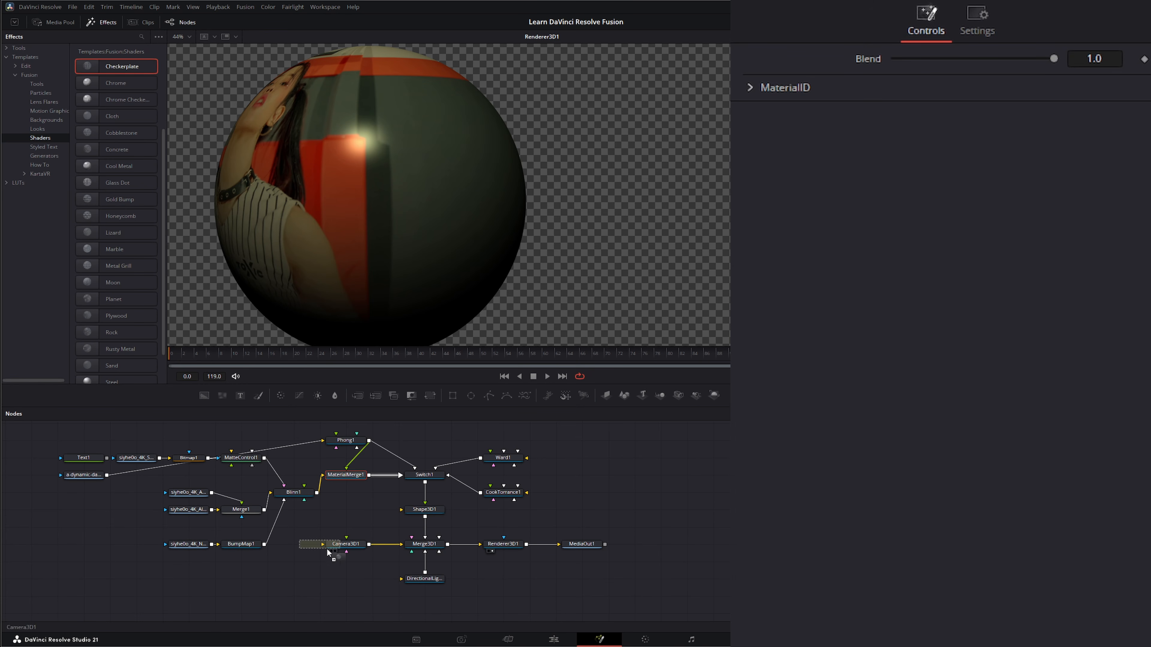
pyautogui.moveTo(332, 578); pyautogui.dragTo(416, 472)
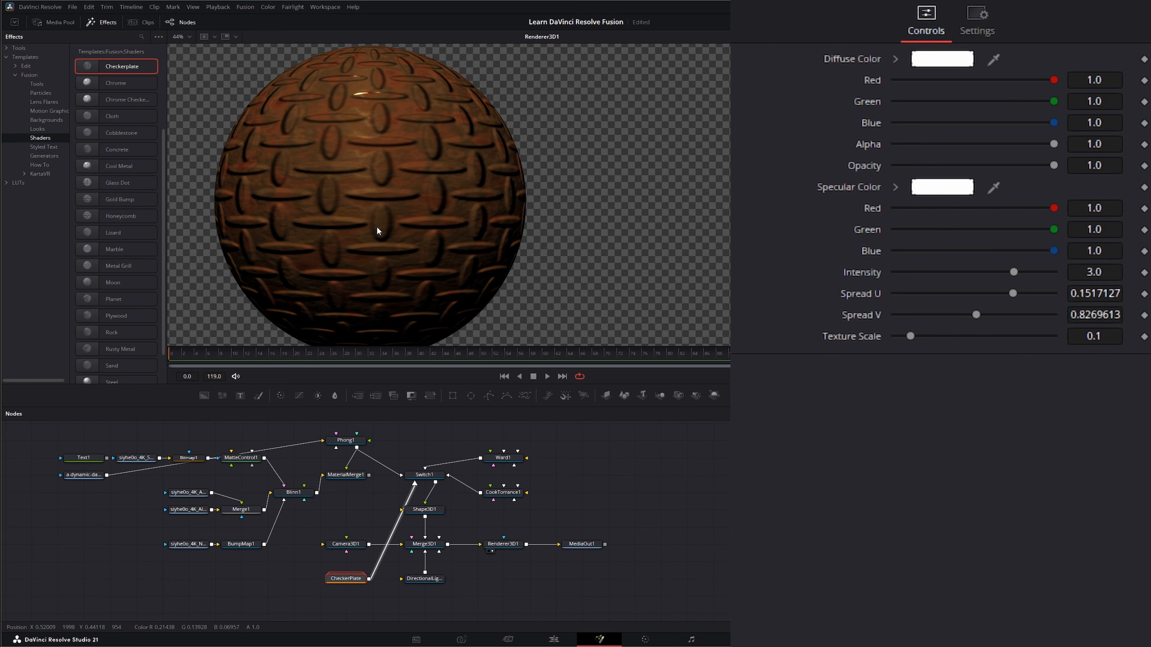
# Add the Lizard shader template and connect it into the Switch
pyautogui.moveTo(361, 220); pyautogui.dragTo(348, 84)
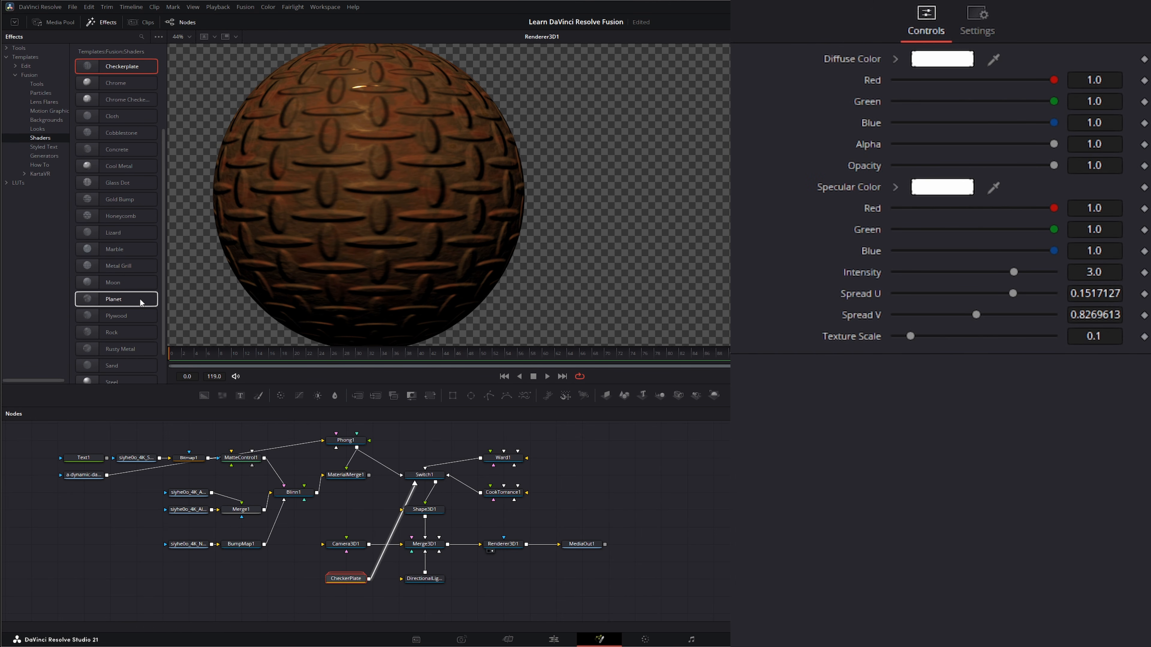
pyautogui.moveTo(116, 232); pyautogui.dragTo(415, 482)
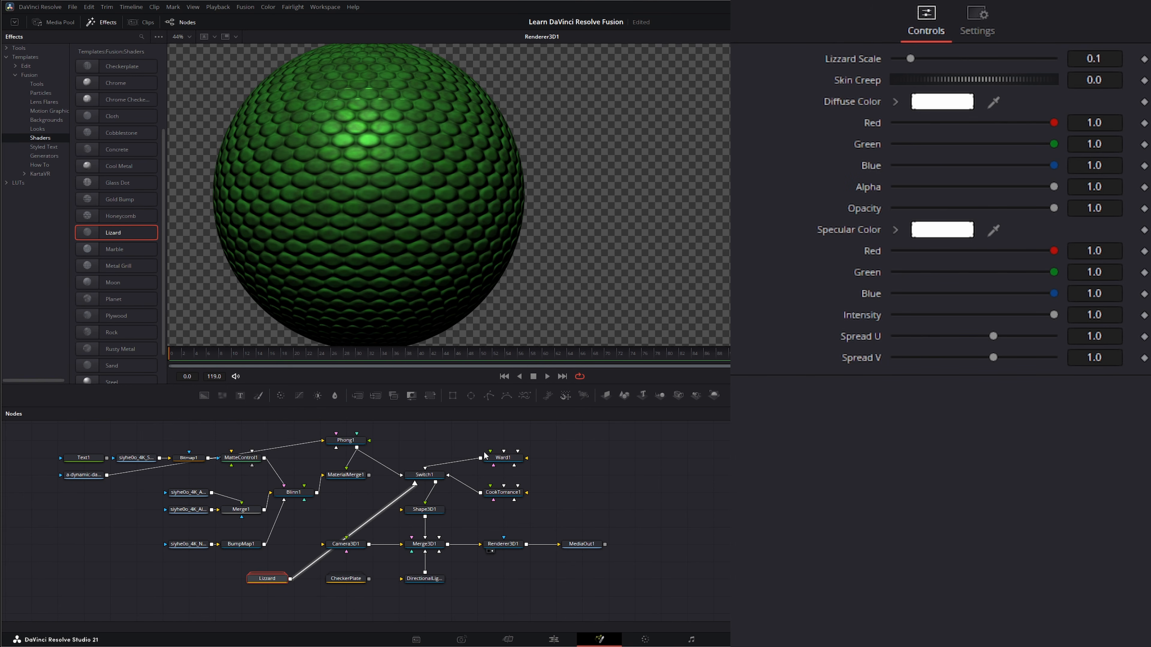
# Set the sphere shape's Y rotation to 14.5
pyautogui.click(424, 510)
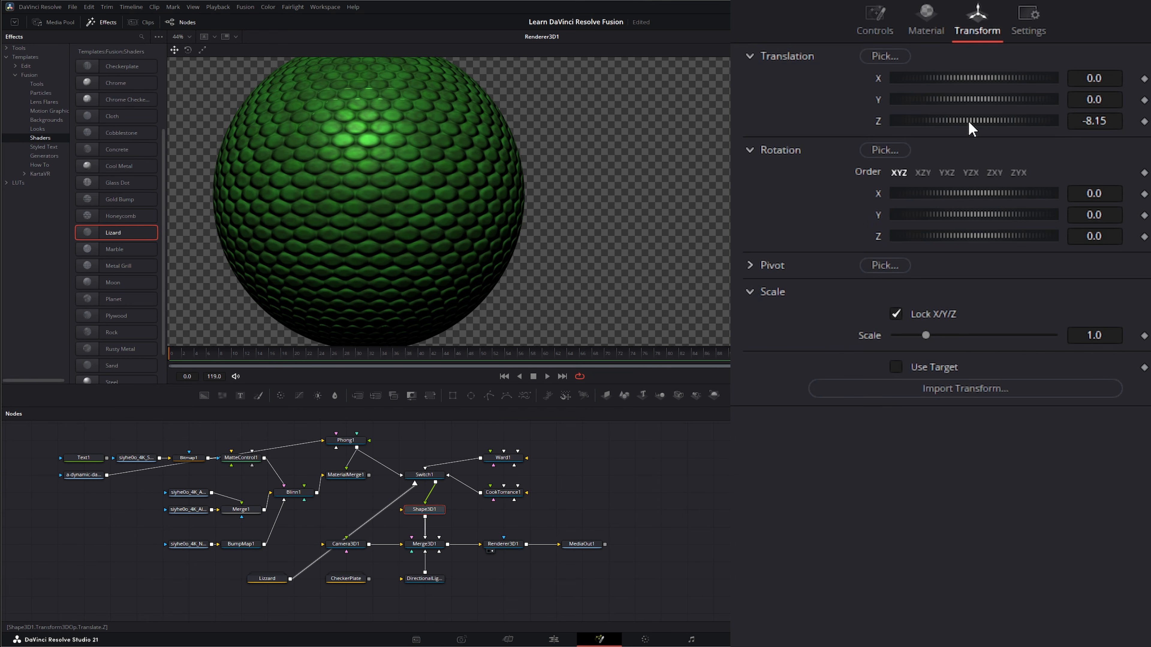
pyautogui.moveTo(964, 215); pyautogui.dragTo(925, 240)
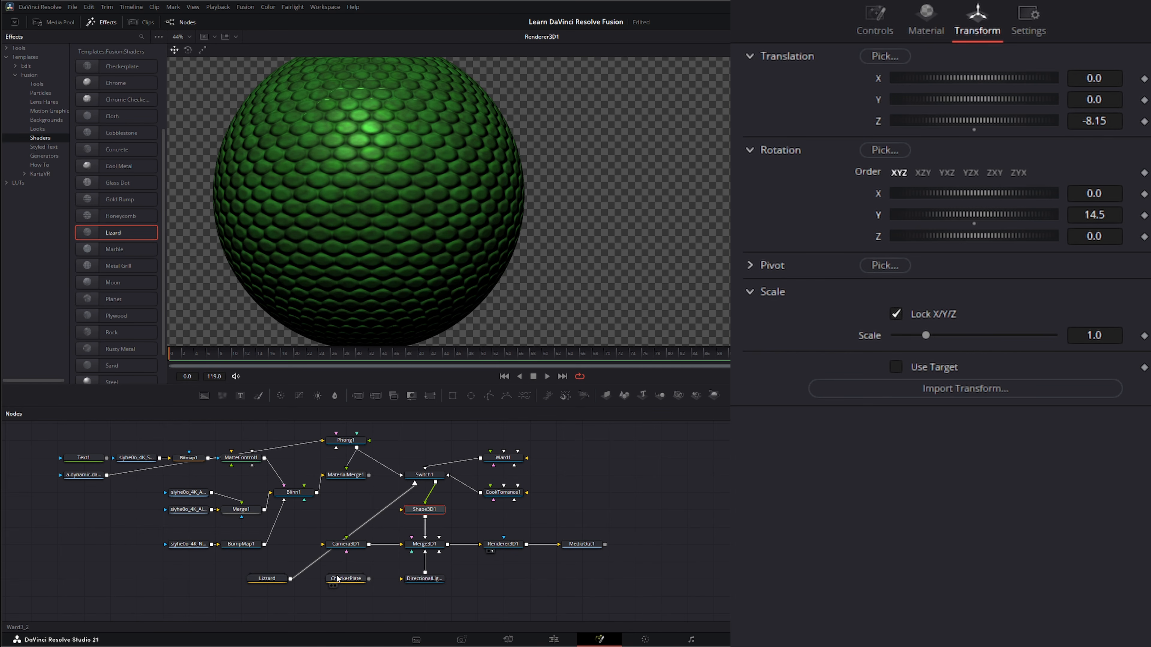
# Open the Lizard shader group to examine its internal nodes, then close it
pyautogui.moveTo(269, 580); pyautogui.dragTo(257, 582)
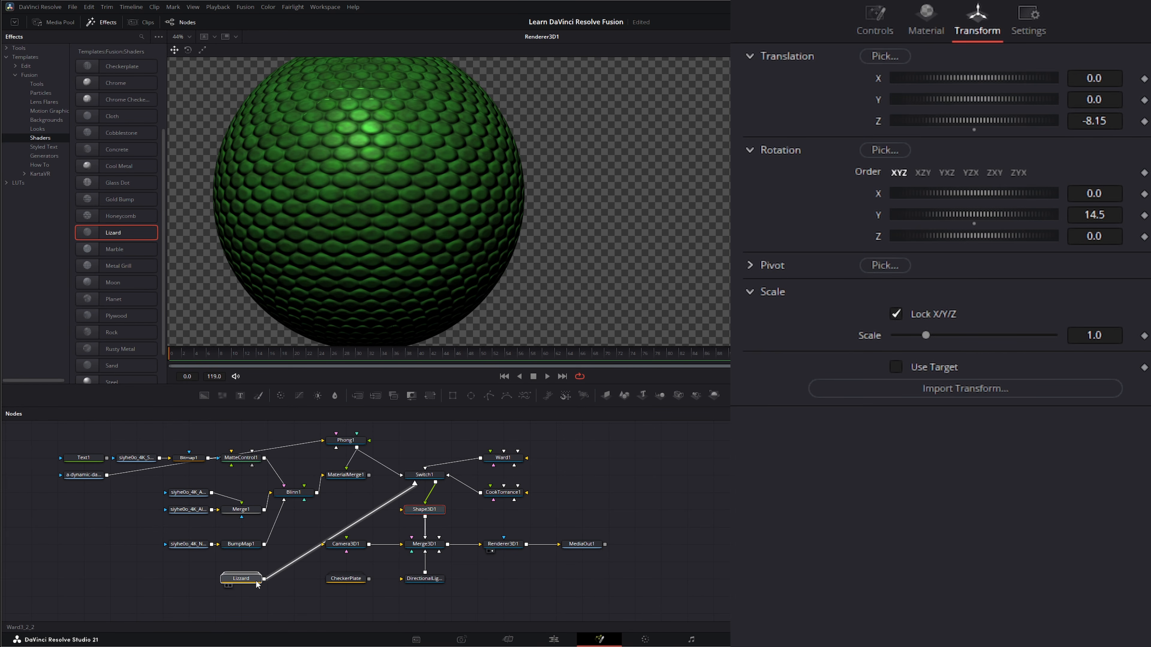
pyautogui.doubleClick(239, 578)
pyautogui.moveTo(307, 545); pyautogui.dragTo(308, 398)
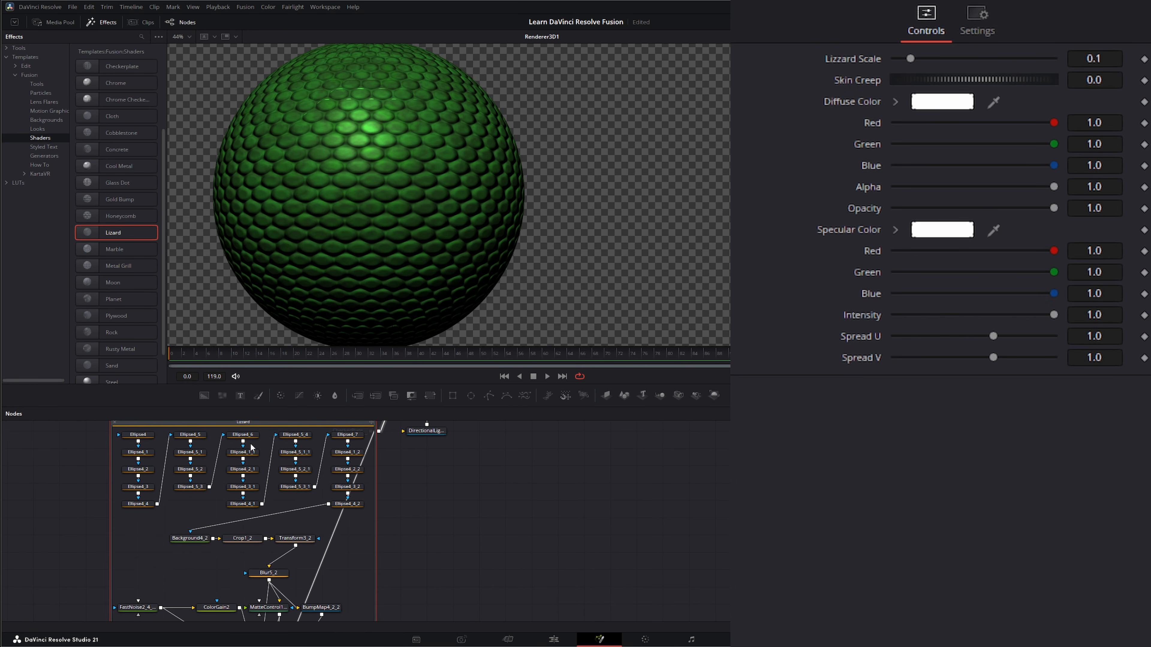
pyautogui.scroll(-5, 336, 574)
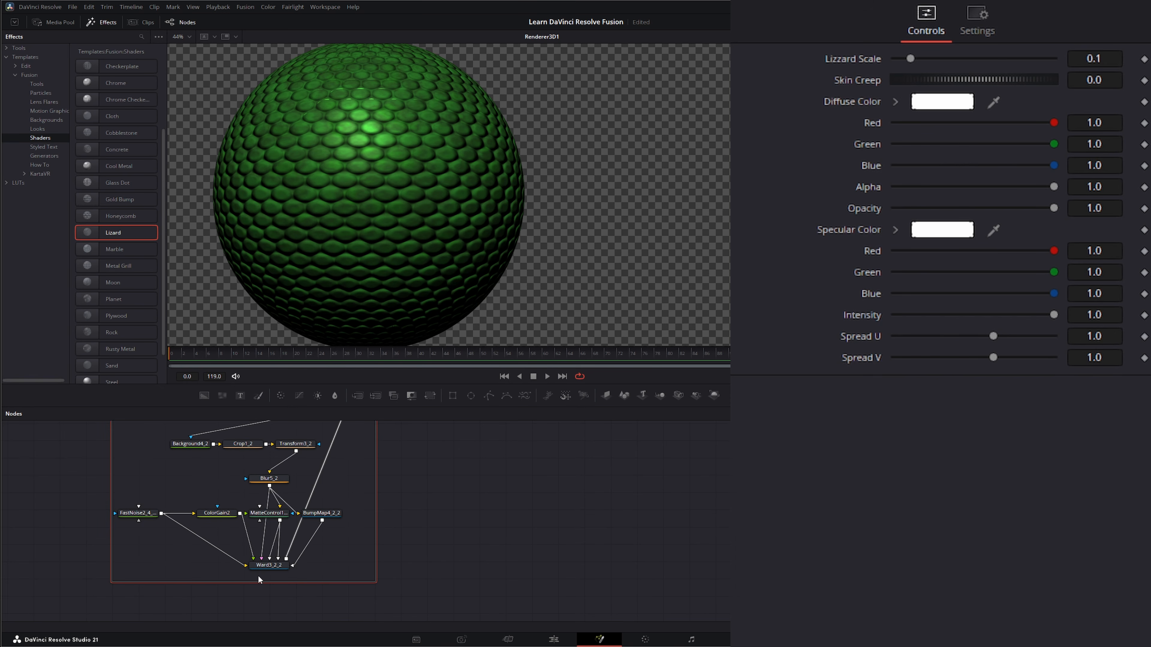
pyautogui.scroll(7, 420, 518)
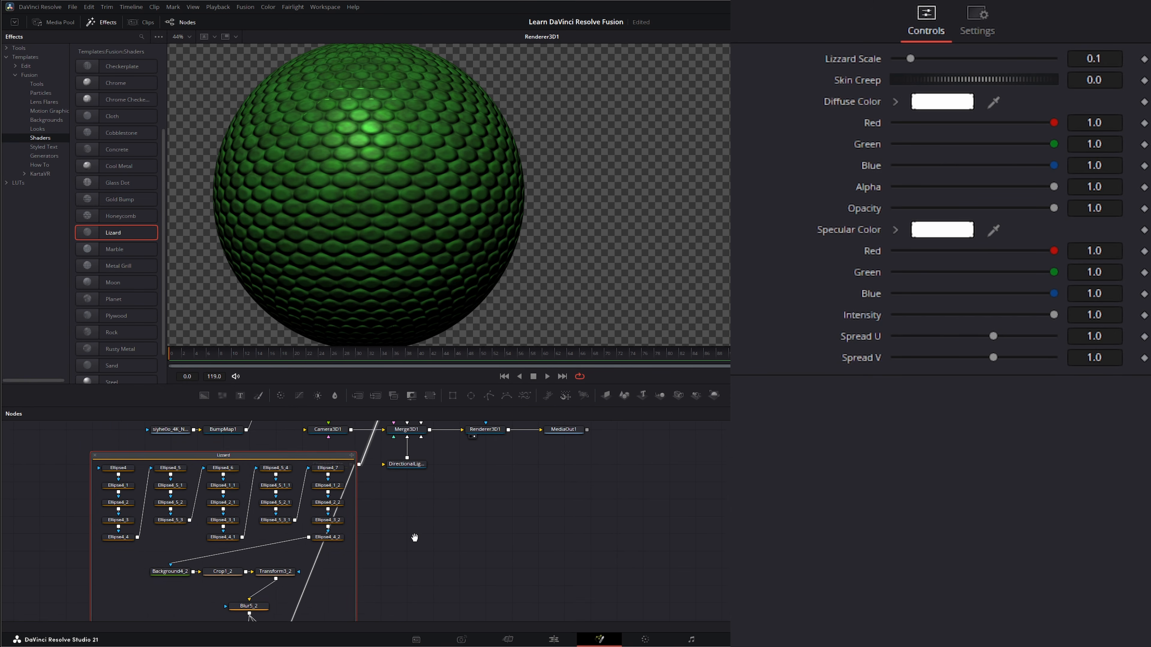
pyautogui.click(97, 466)
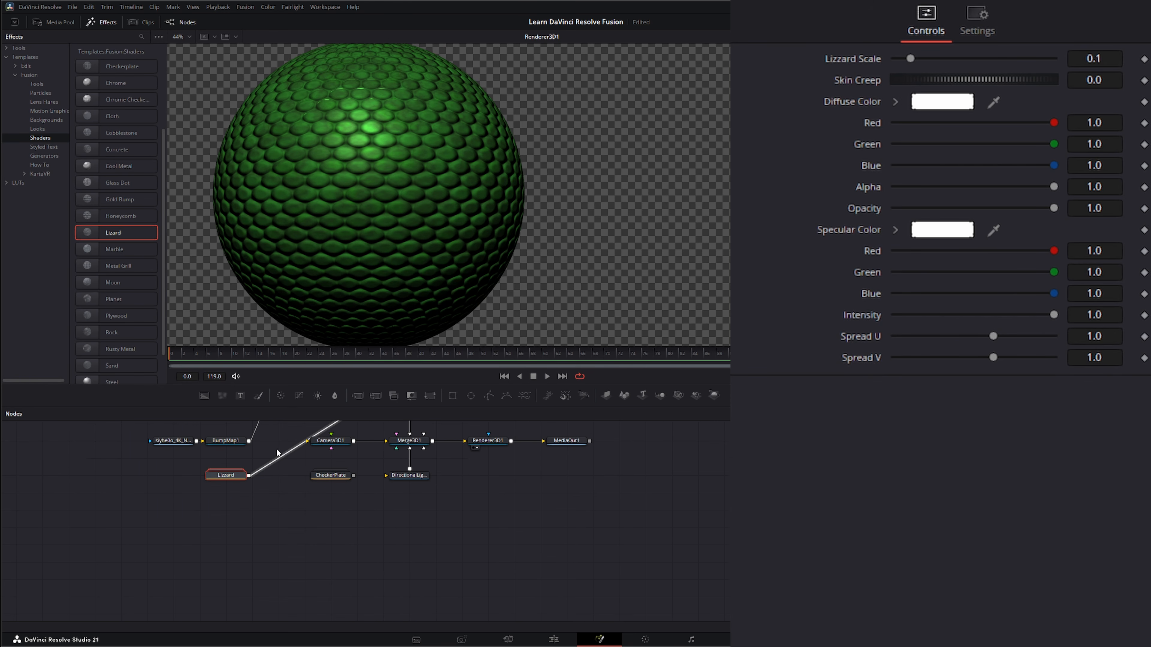
# Open the CheckerPlate shader group to examine its internal nodes, then close it
pyautogui.click(331, 476)
pyautogui.doubleClick(330, 476)
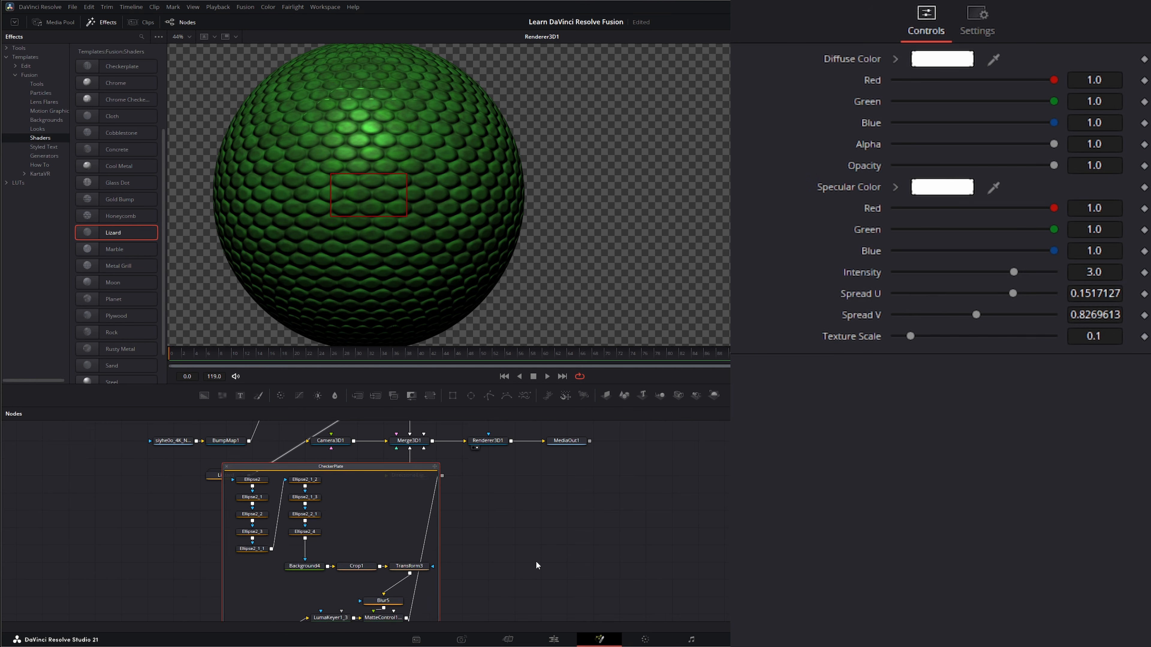
pyautogui.moveTo(538, 565); pyautogui.dragTo(494, 571)
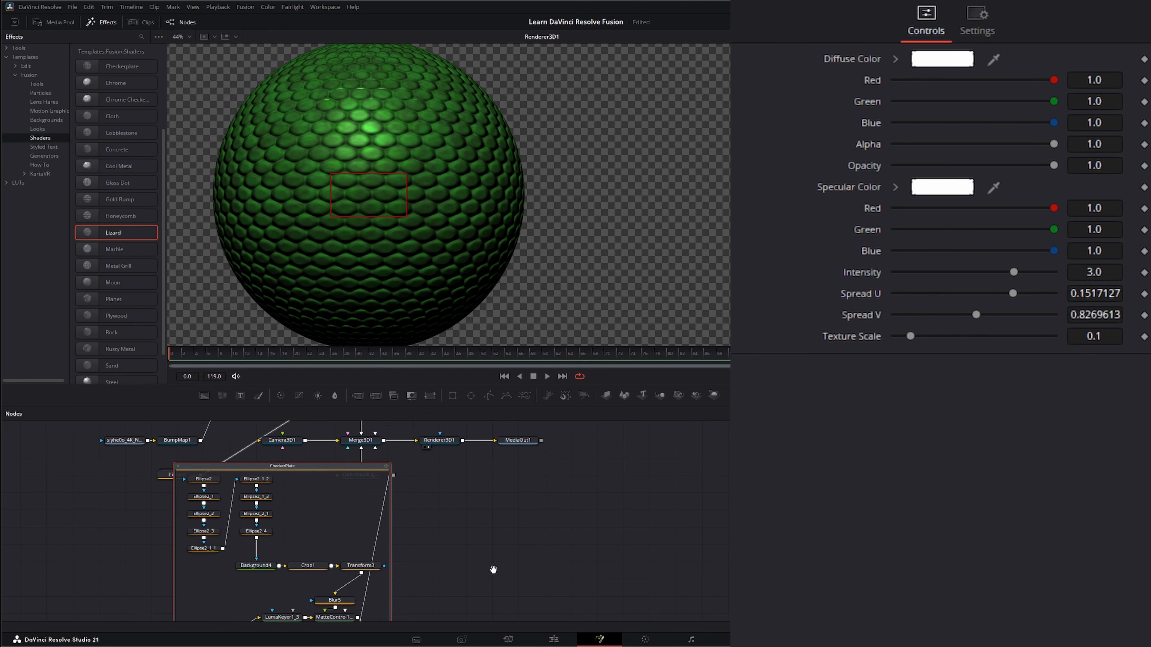
pyautogui.click(178, 469)
# Select the Ward material to view its settings
pyautogui.moveTo(446, 495); pyautogui.dragTo(465, 609)
pyautogui.moveTo(565, 464); pyautogui.dragTo(573, 491)
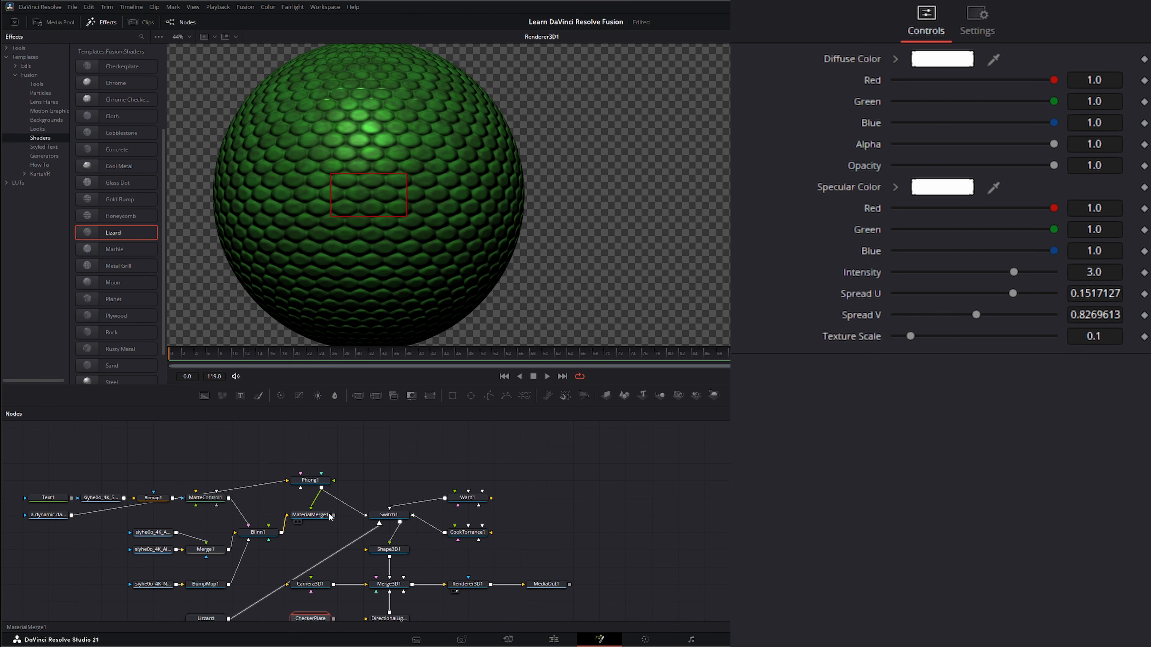
pyautogui.moveTo(466, 532); pyautogui.dragTo(496, 501)
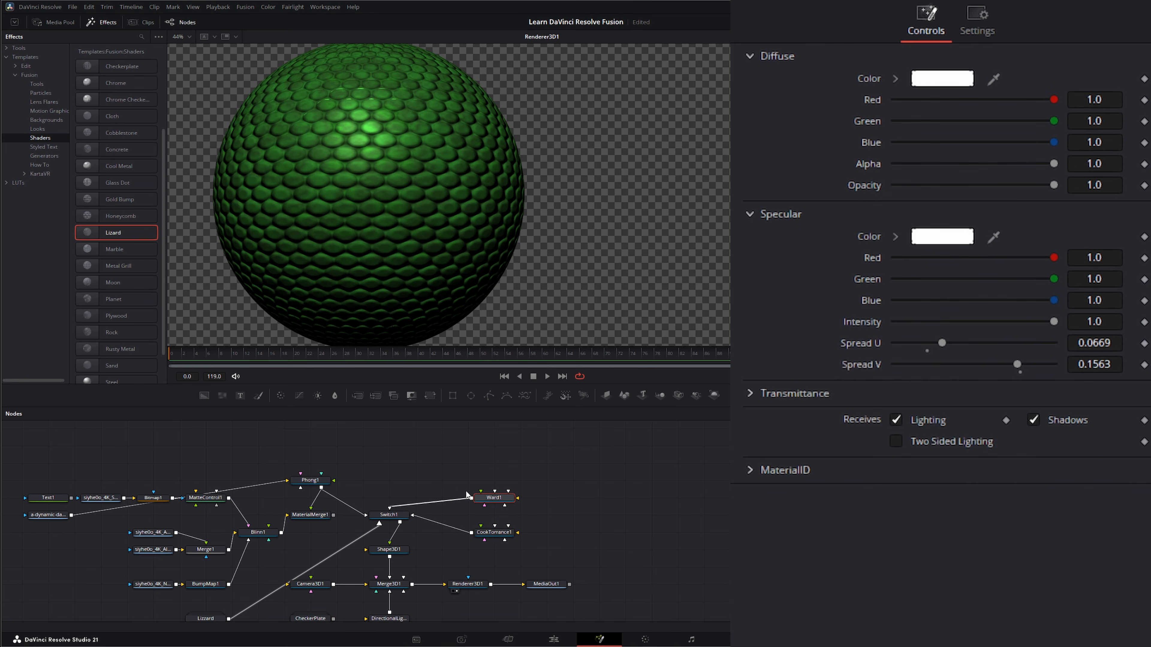